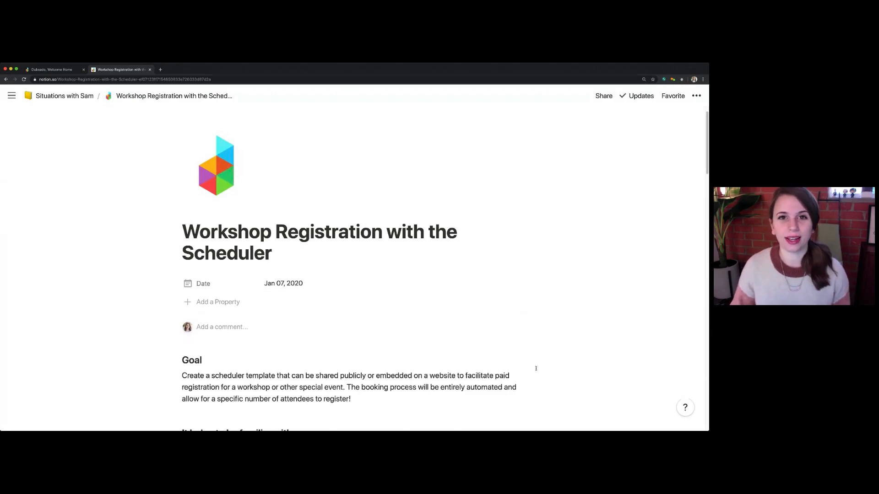
Review the workshop registration guide's goal, recommended prior knowledge and list of needed templates and emails
scroll(537, 368, "down", 1)
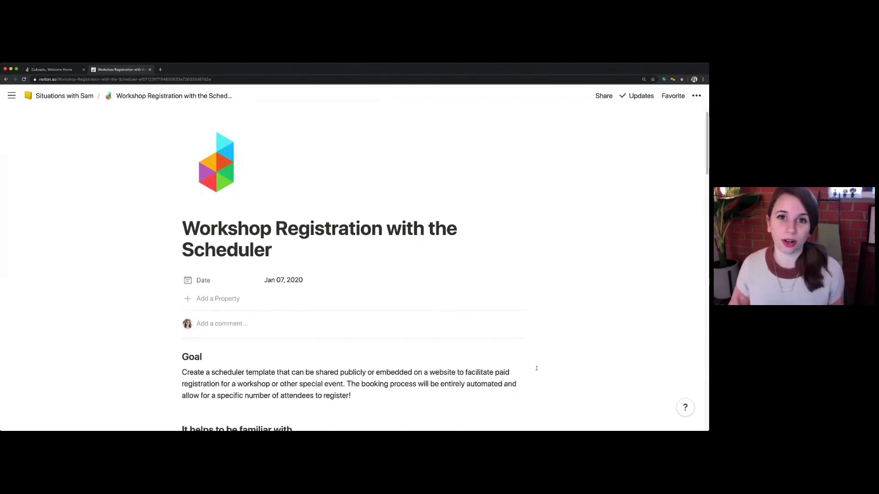
scroll(538, 368, "down", 2)
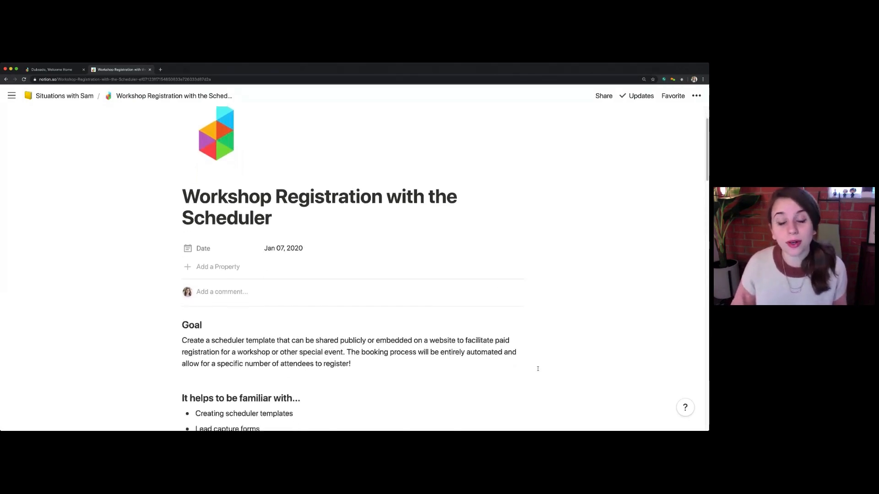
scroll(538, 369, "down", 1)
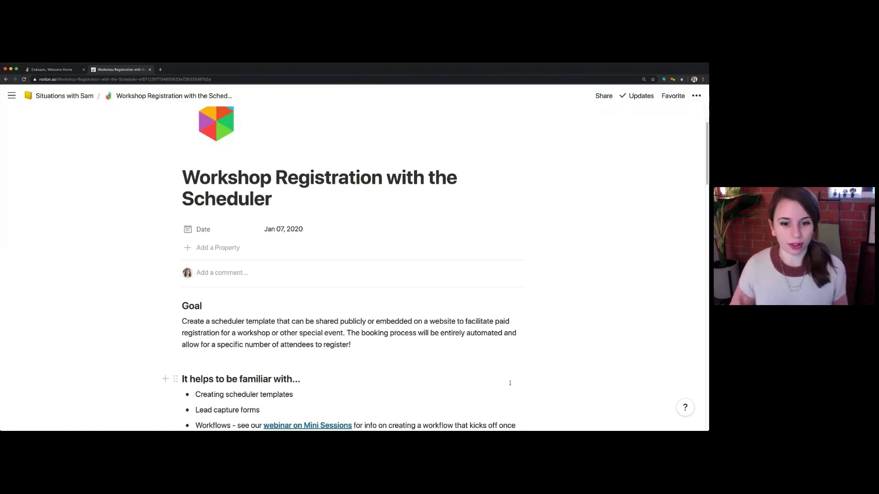
scroll(435, 386, "down", 3)
scroll(434, 386, "down", 4)
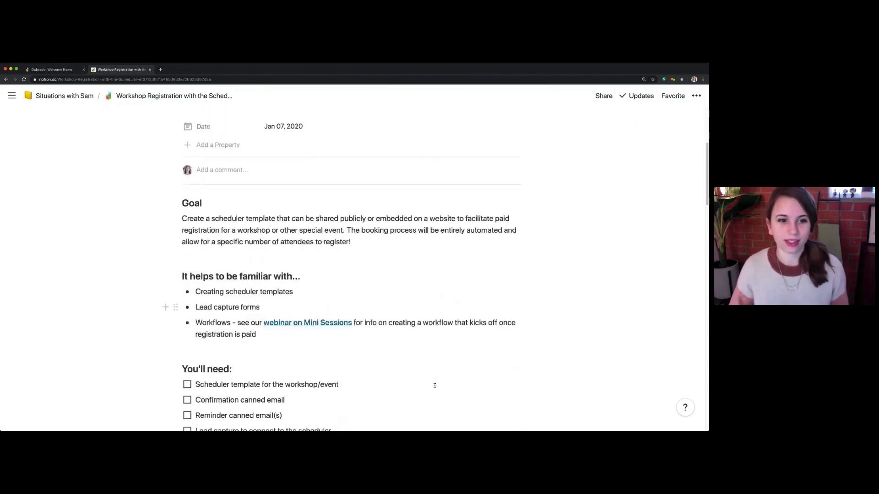
scroll(434, 386, "down", 1)
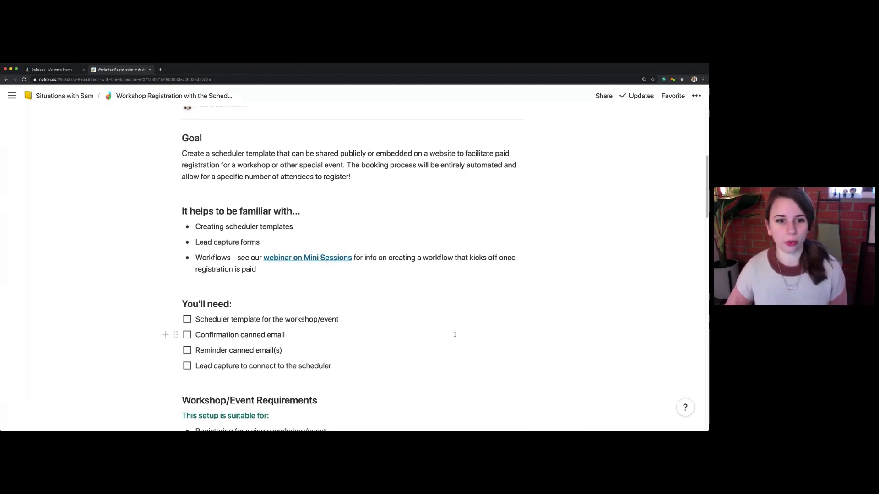
scroll(454, 337, "down", 3)
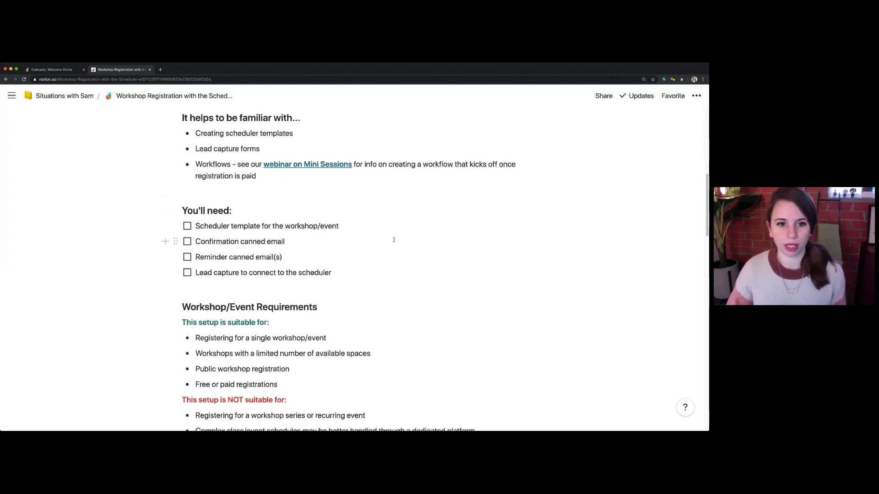
scroll(394, 239, "down", 3)
scroll(393, 240, "down", 1)
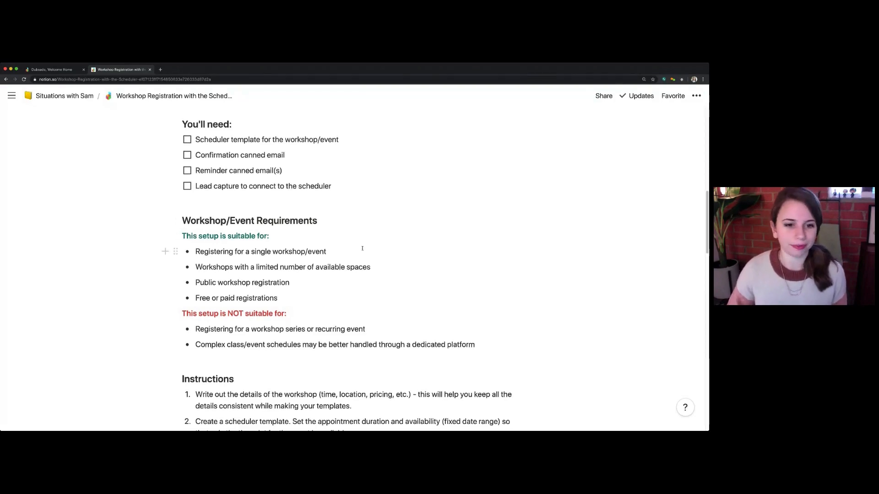
Examine the guide's workshop requirements, covering suitable and unsuitable setups, and continue to the Instructions section
scroll(362, 249, "down", 3)
scroll(363, 248, "down", 5)
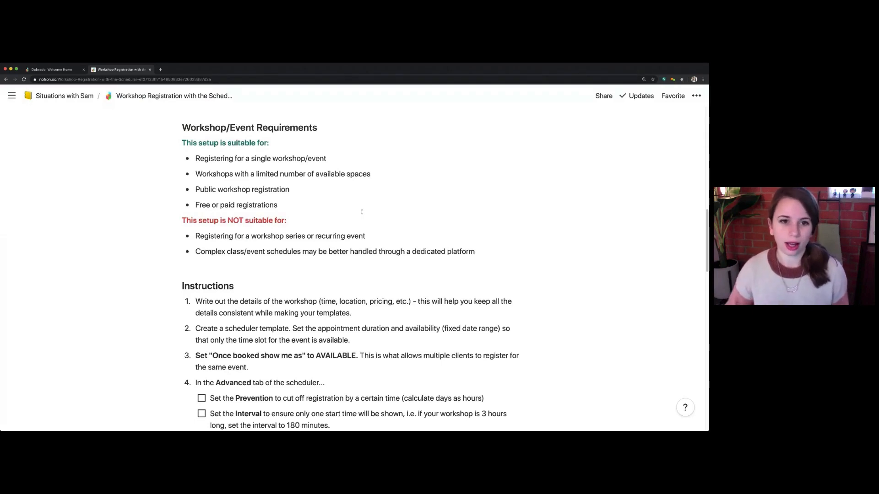
scroll(364, 241, "up", 1)
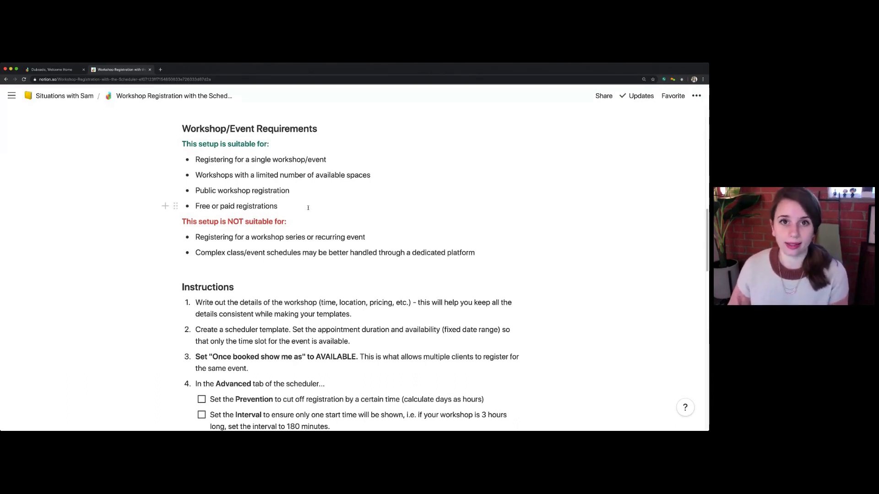
double_click(203, 207)
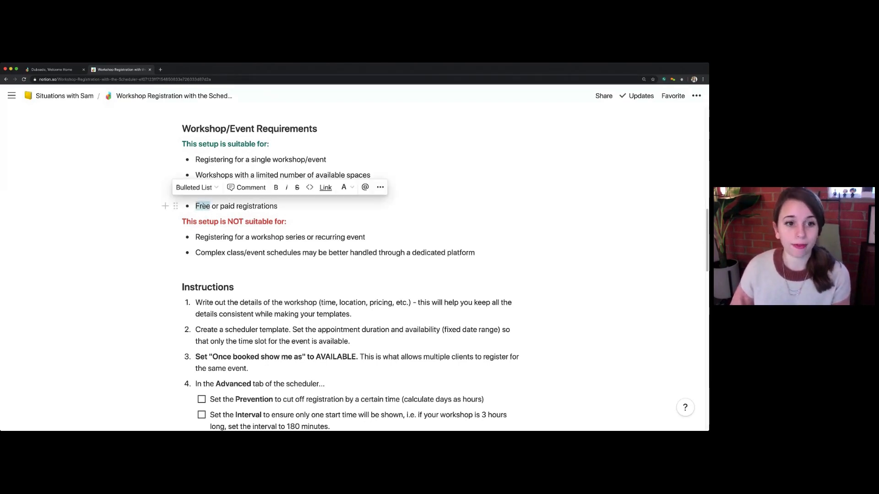
left_click(310, 213)
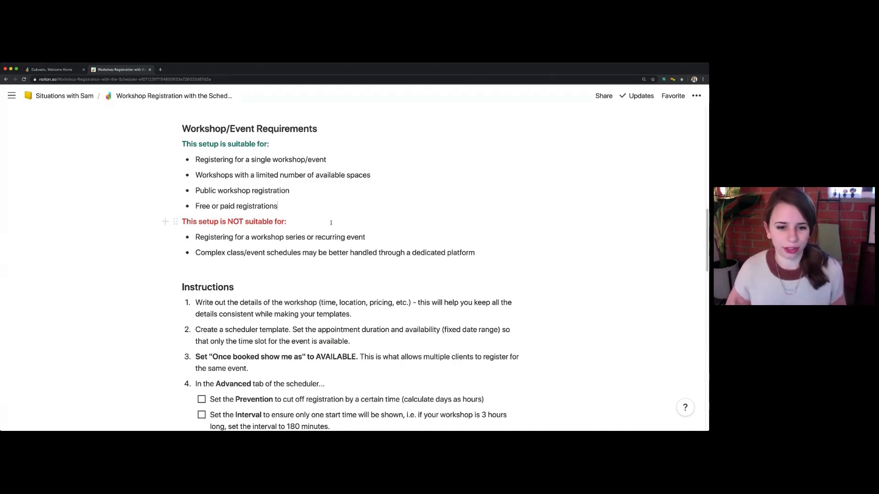
scroll(338, 225, "down", 1)
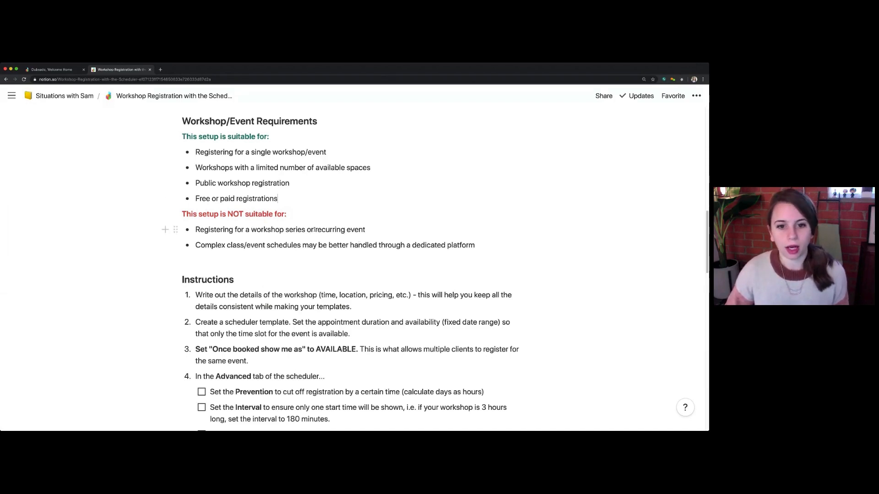
left_click_drag(314, 230, 365, 230)
left_click(378, 237)
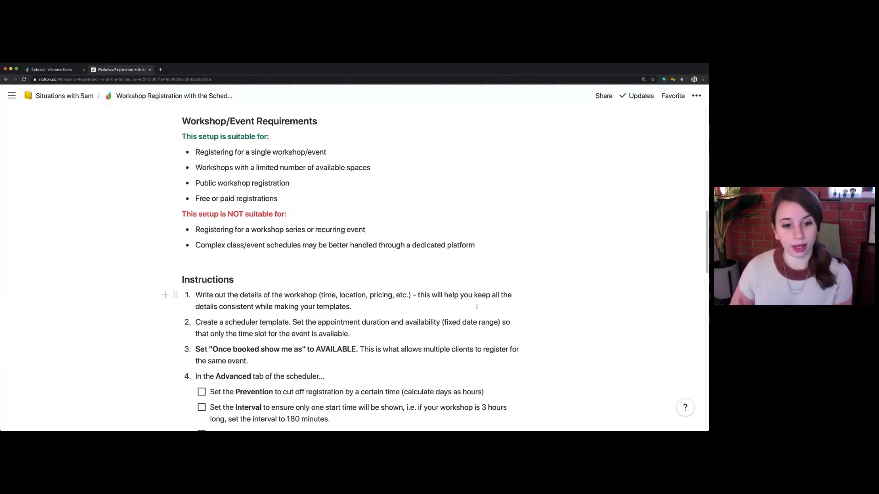
scroll(480, 311, "down", 5)
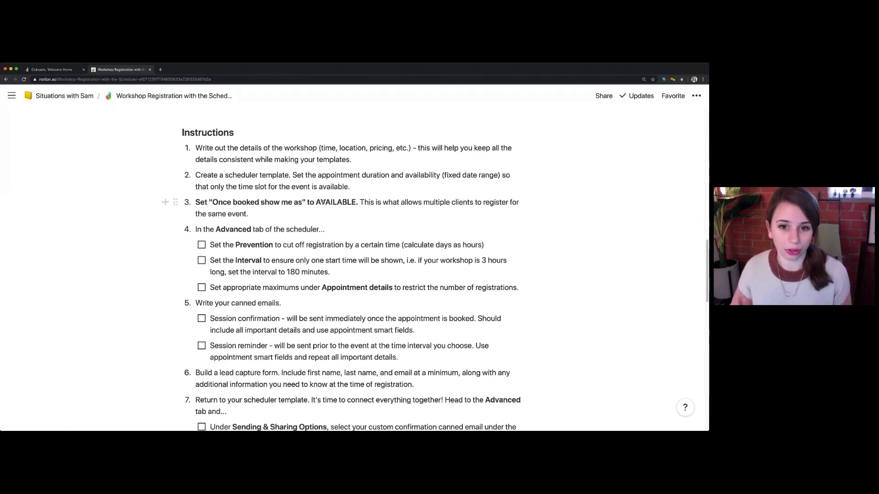
Switch to Dubsado and start a new scheduler template with the appointment name Photography Workshop
mouse_move(43, 147)
left_click(57, 70)
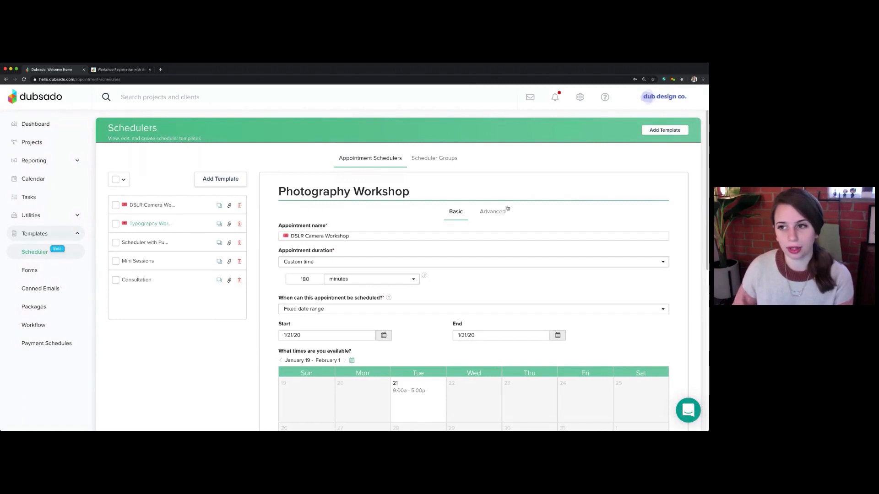
left_click(674, 131)
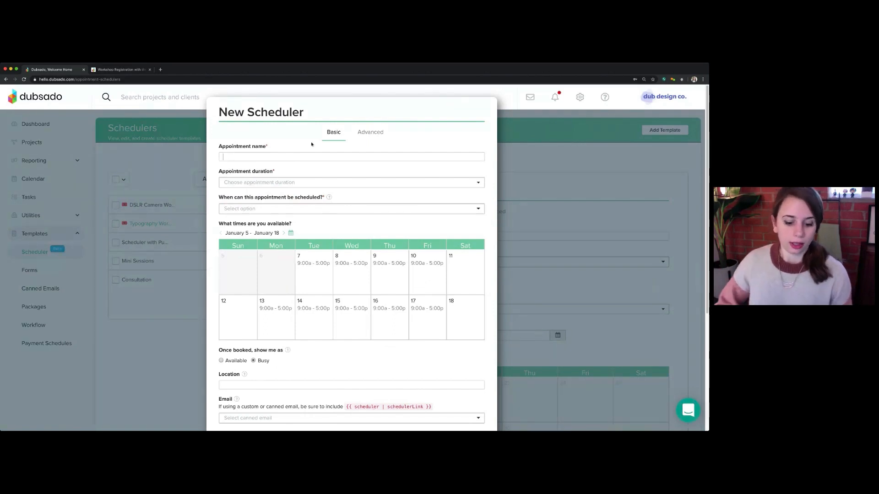
type("Photo")
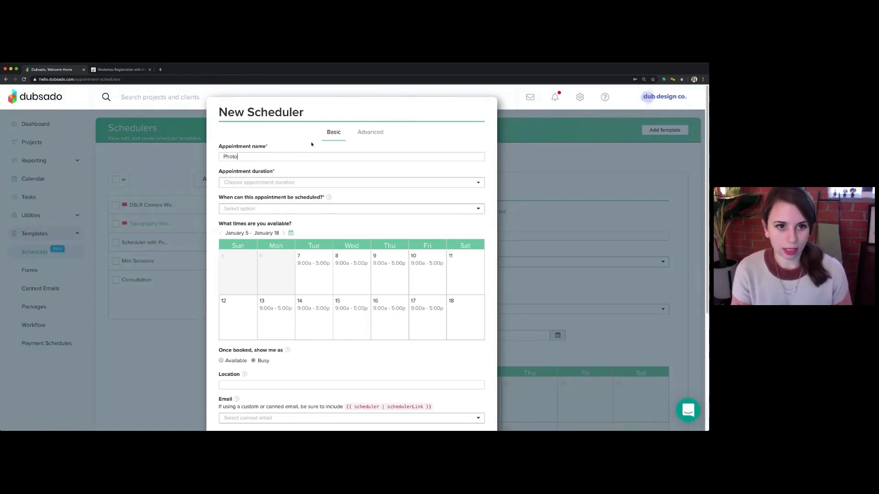
type("graphy workshop")
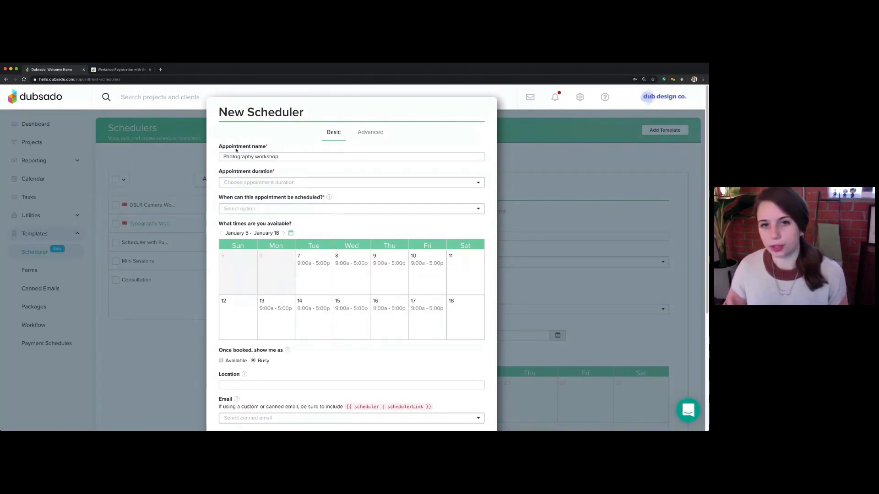
left_click_drag(219, 146, 276, 157)
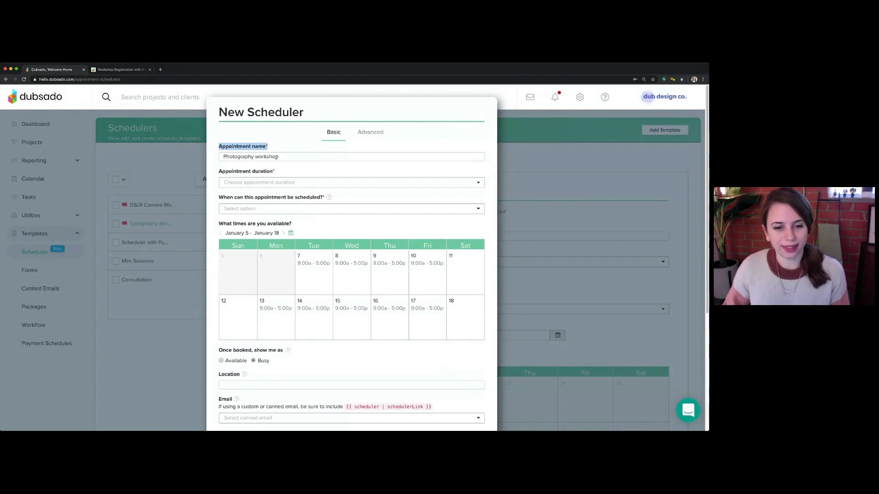
left_click(276, 158)
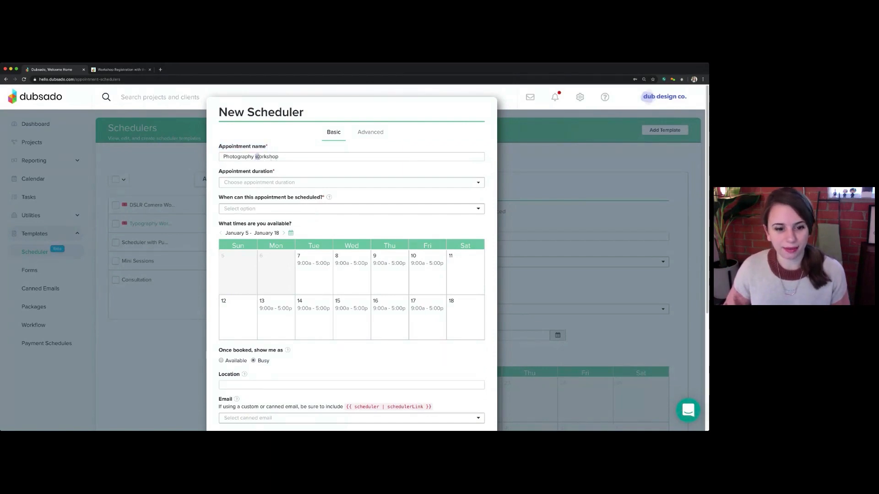
type("W")
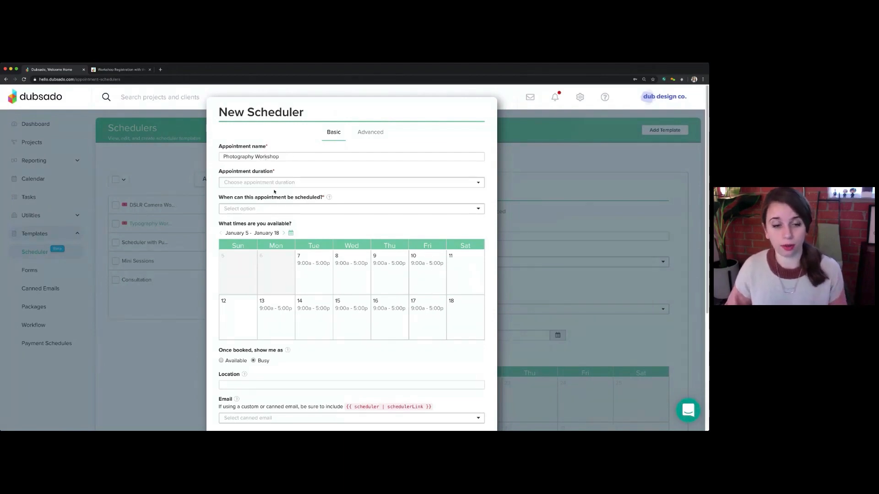
Set the appointment duration to a custom time of 4 hours
left_click_drag(219, 173, 275, 173)
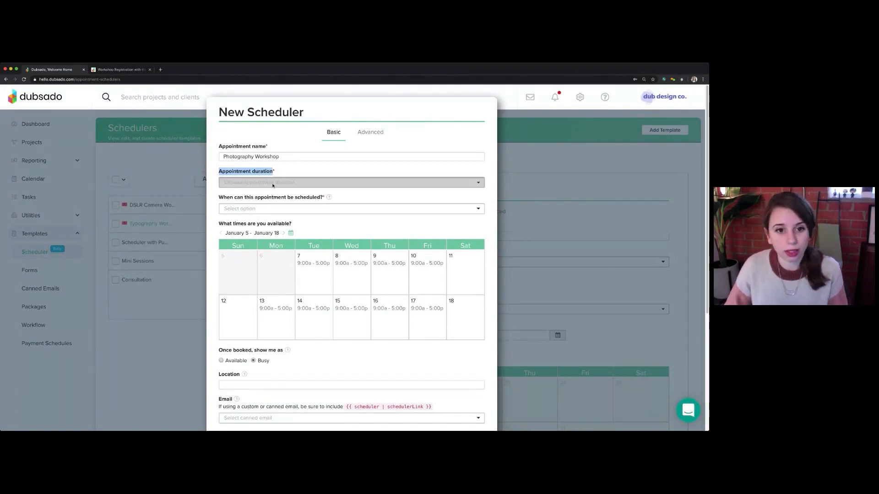
left_click(273, 184)
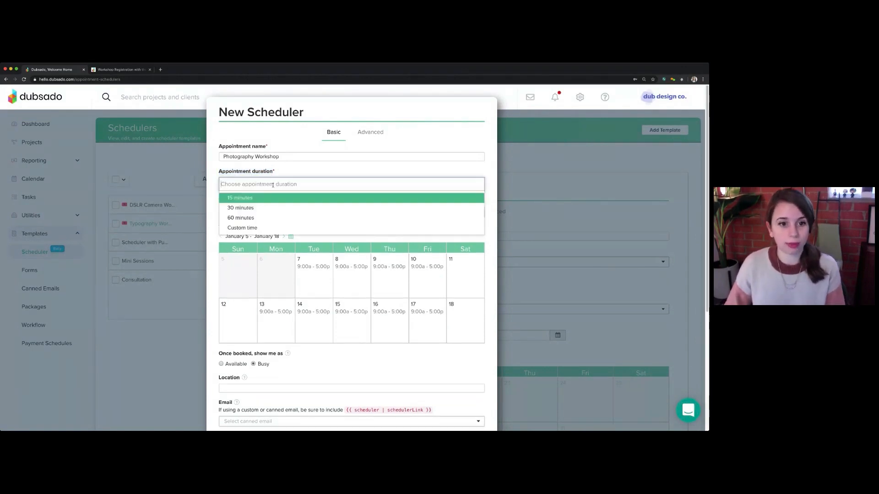
left_click(247, 228)
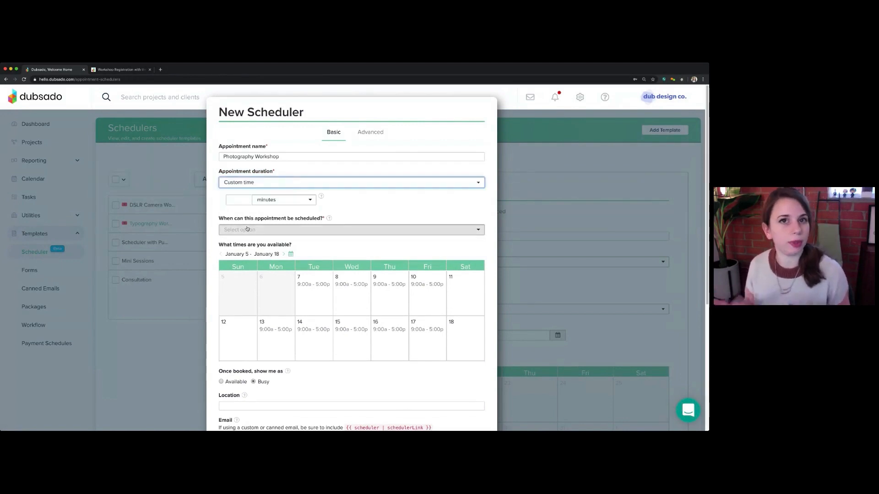
left_click(295, 200)
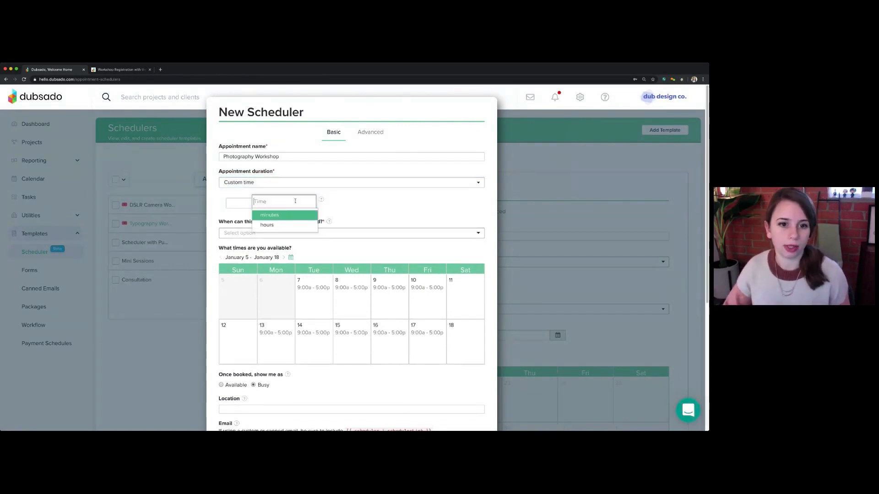
left_click(235, 204)
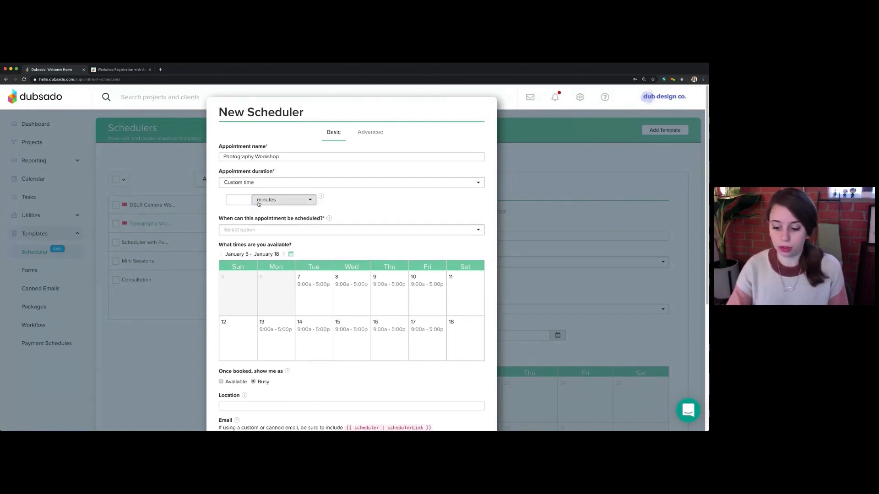
type("4")
left_click(281, 204)
left_click(275, 225)
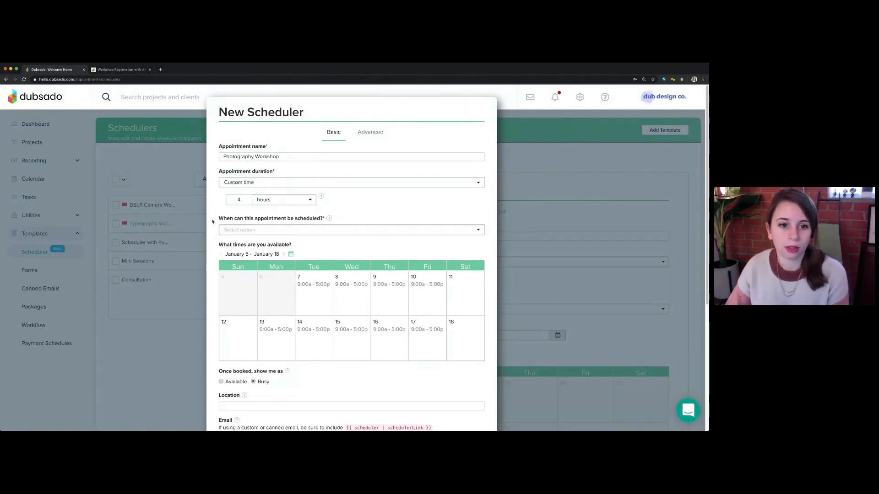
Make the appointment schedulable within a fixed date range
left_click_drag(220, 220, 323, 220)
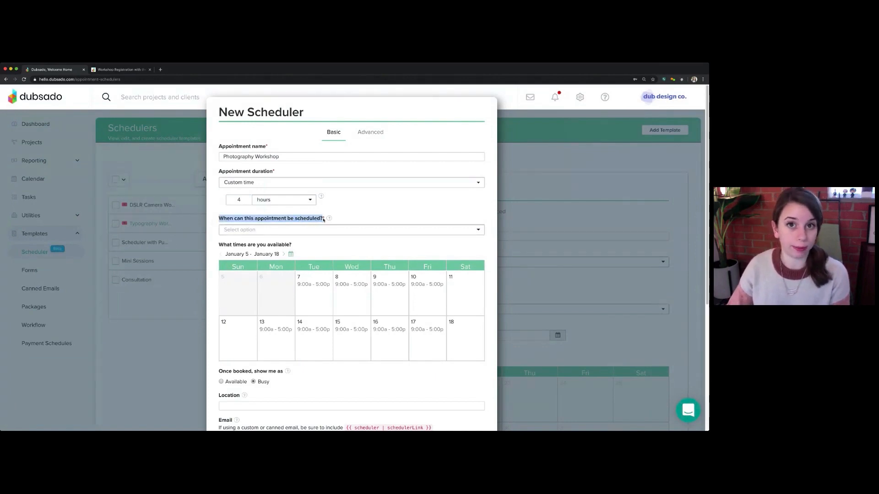
left_click(308, 231)
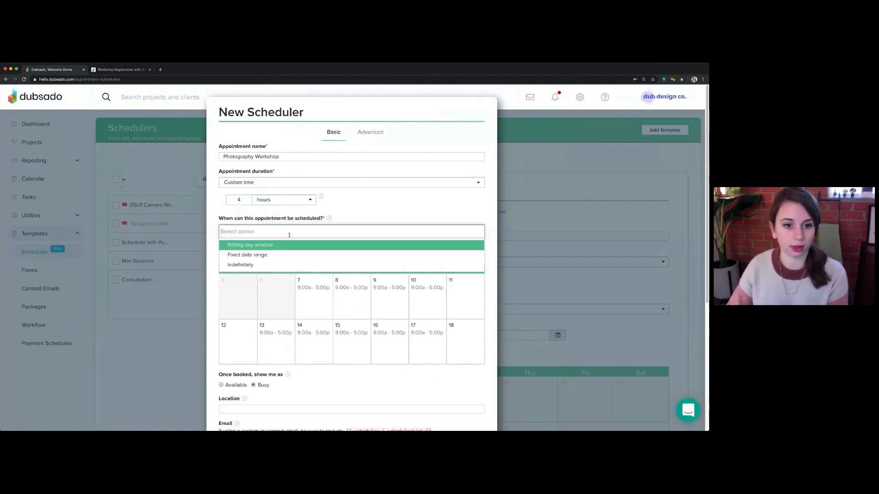
left_click(261, 255)
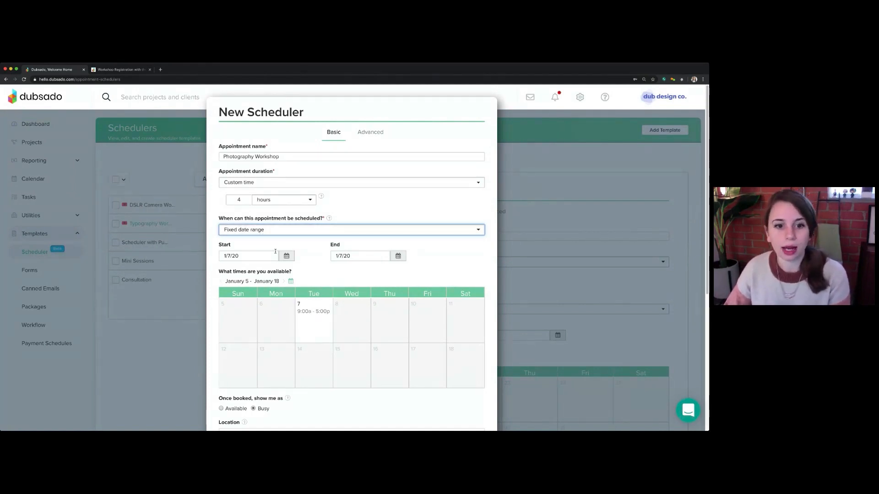
Set both the start and end of the fixed date range to 1/18/20
double_click(225, 245)
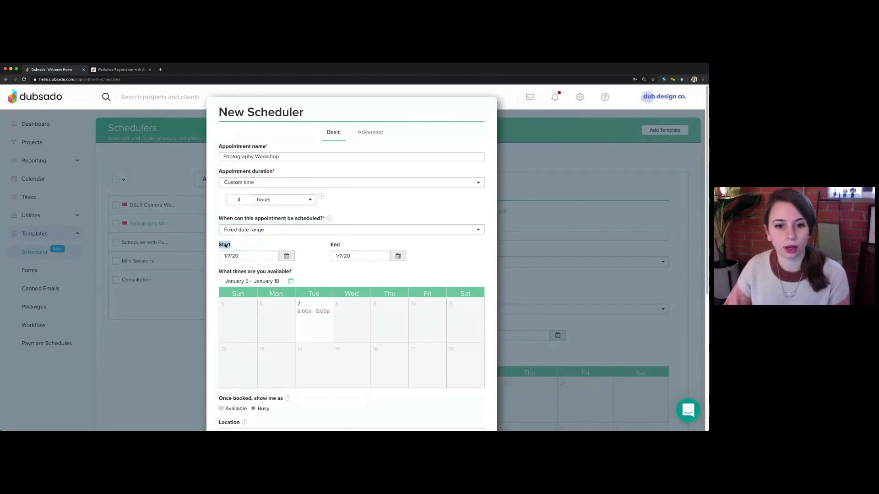
double_click(332, 246)
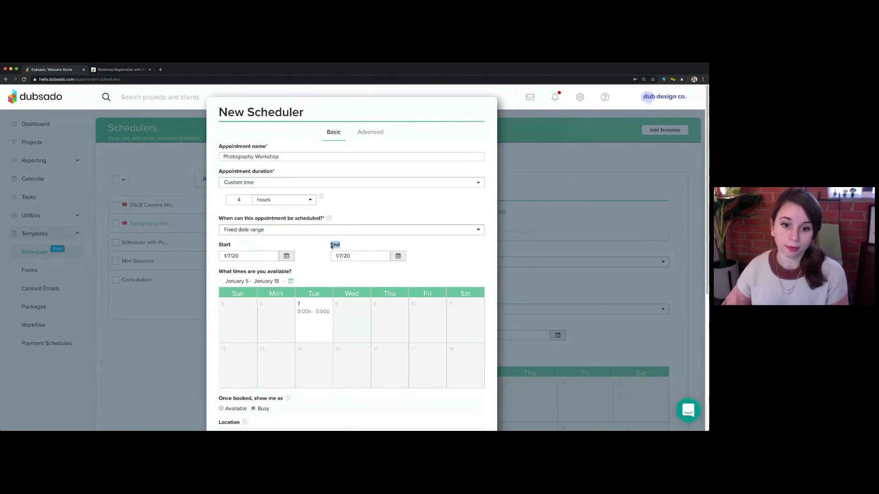
left_click(347, 255)
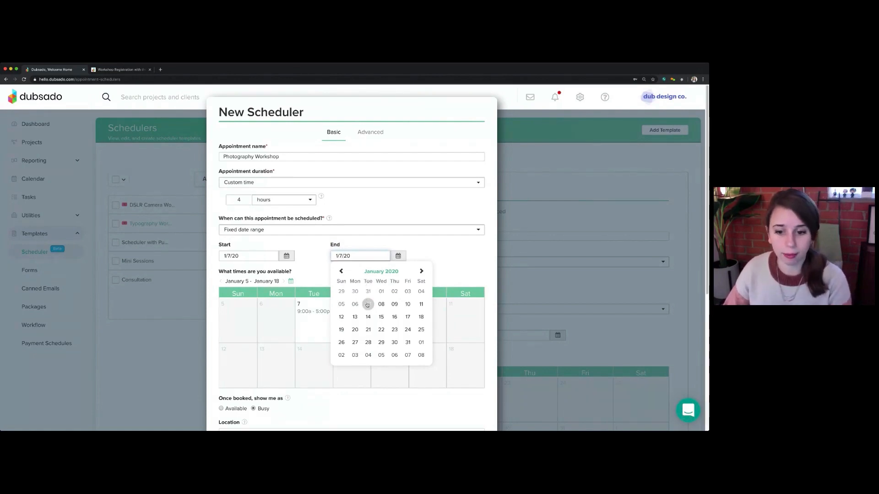
left_click(421, 317)
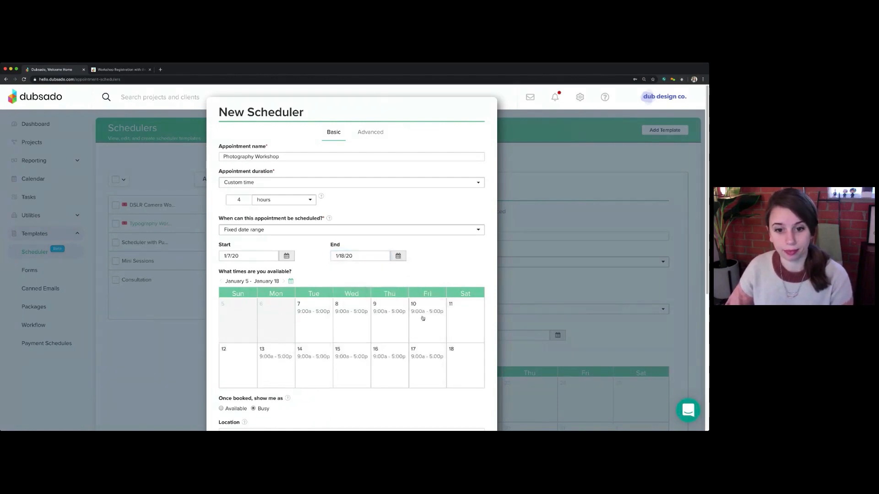
left_click(287, 256)
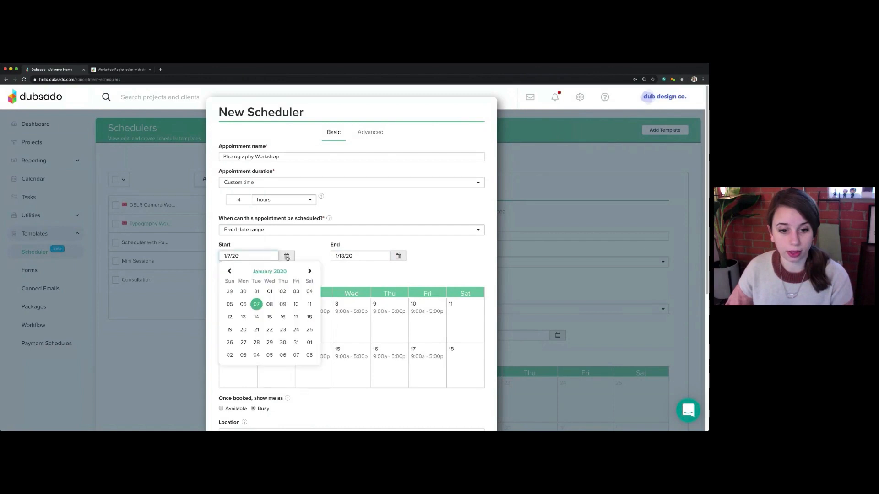
left_click(310, 317)
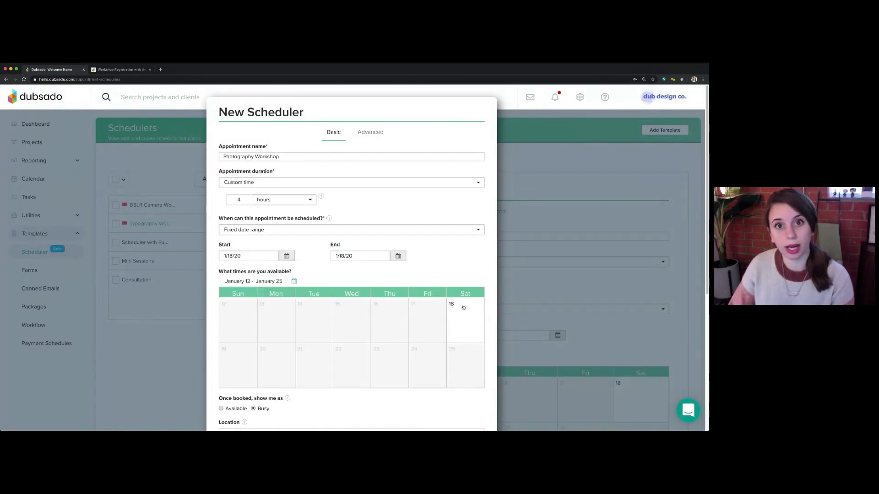
Add an available slot from 12:00 PM to 4:00 PM on Saturday the 18th, applied only to January 18
scroll(472, 323, "down", 3)
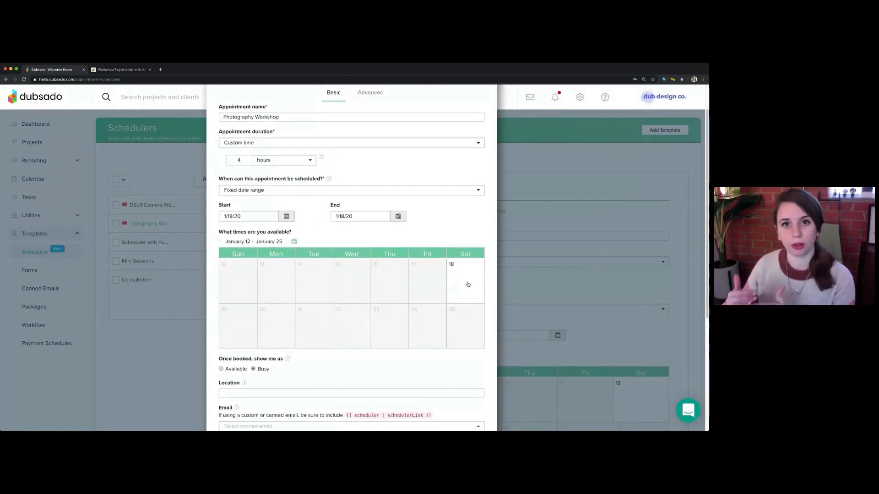
left_click(470, 282)
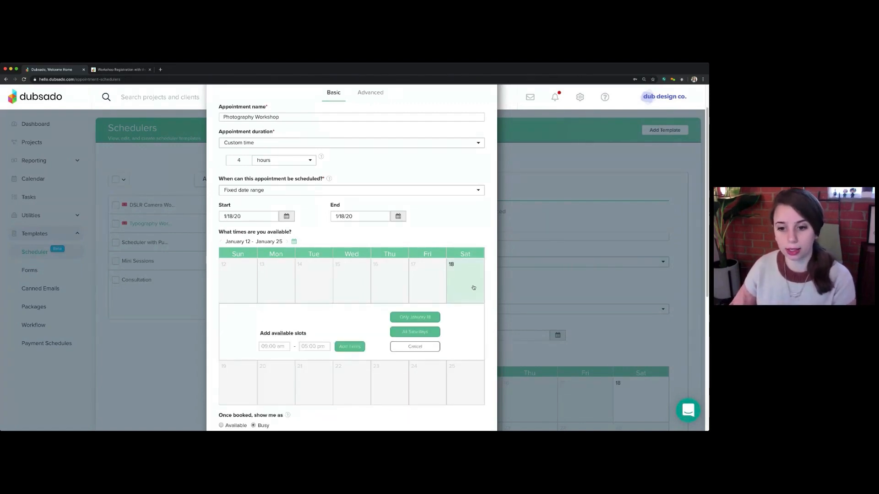
scroll(330, 308, "down", 2)
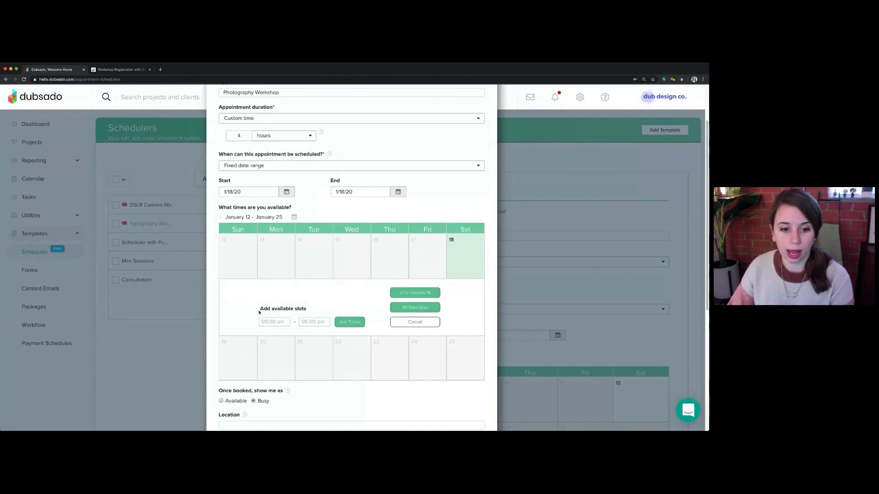
left_click_drag(259, 312, 306, 311)
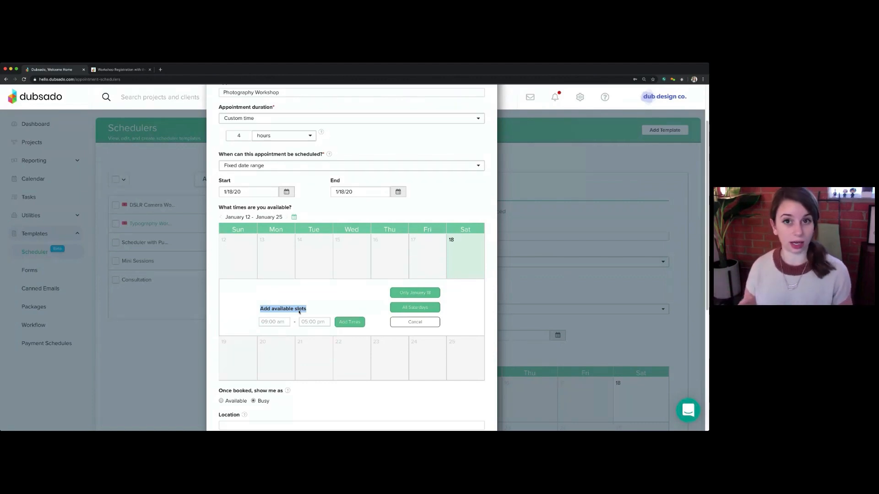
left_click(272, 322)
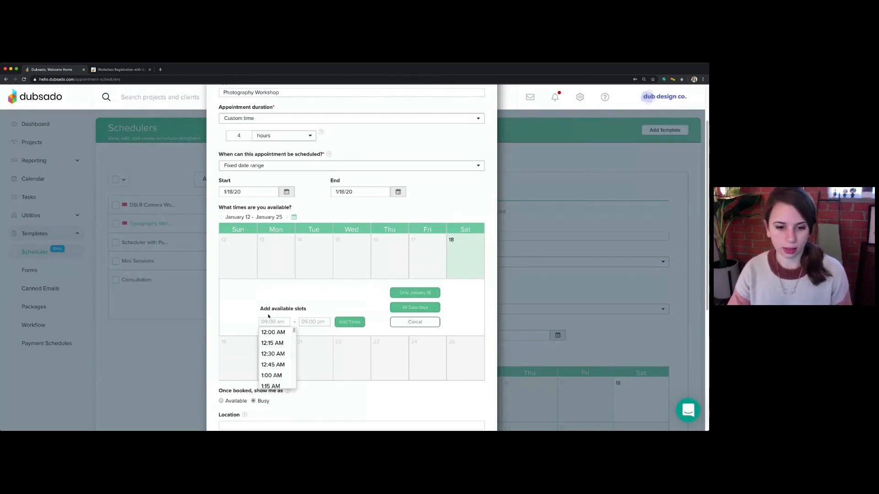
type("12")
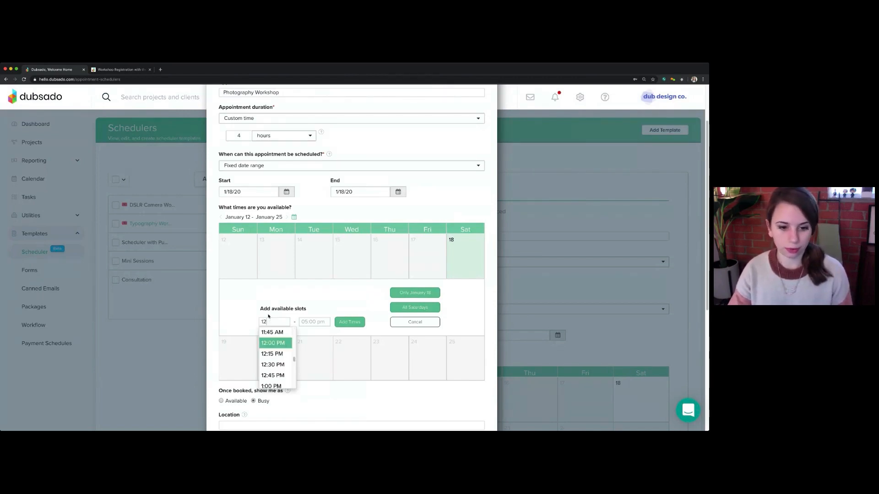
left_click(275, 343)
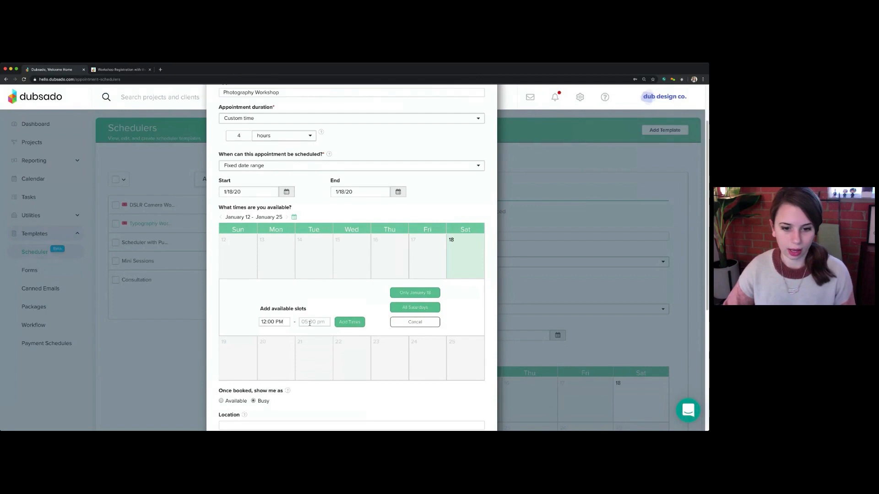
left_click(309, 323)
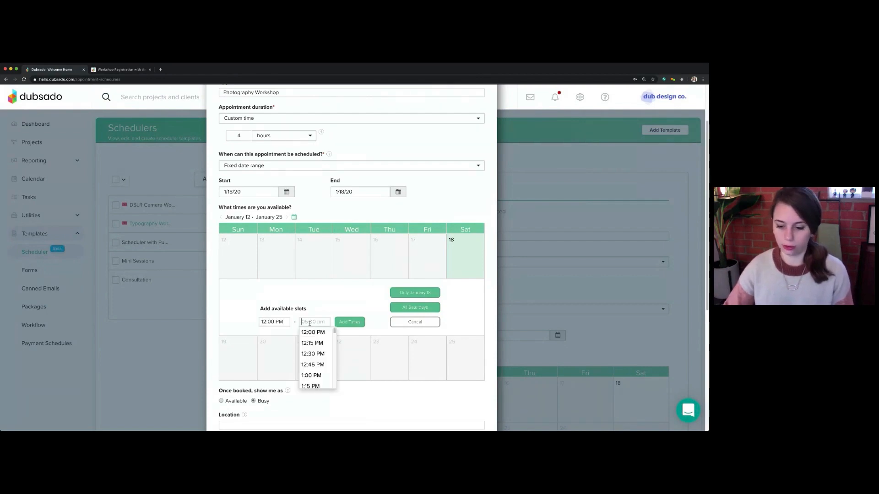
type("4")
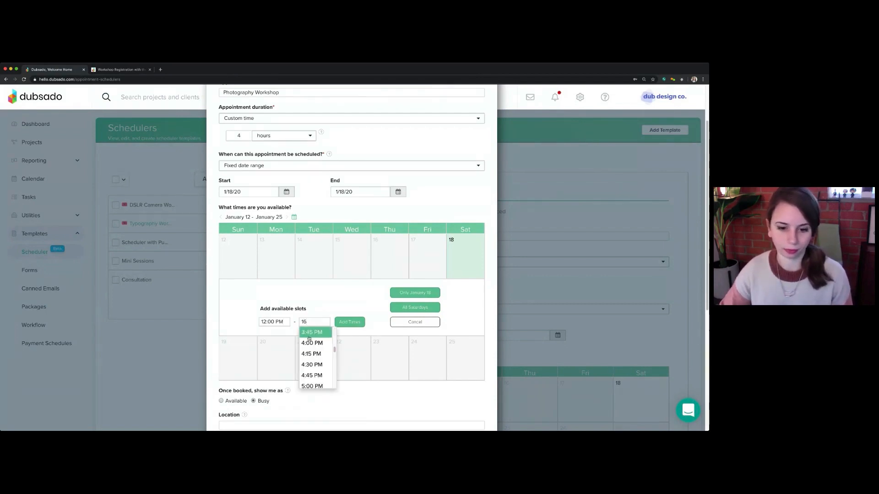
left_click(309, 343)
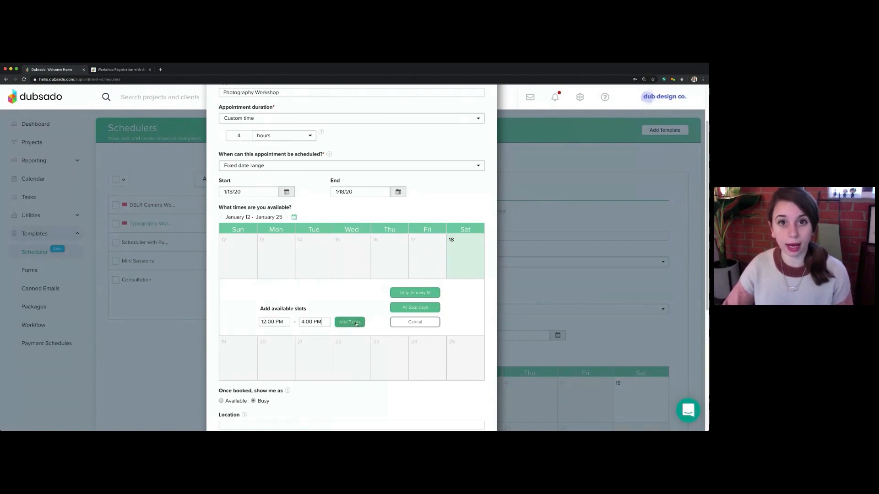
left_click(360, 323)
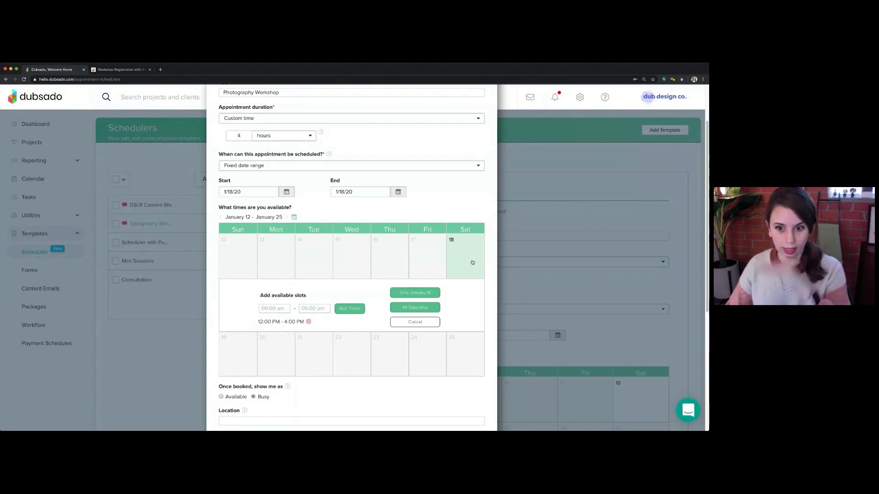
left_click(413, 294)
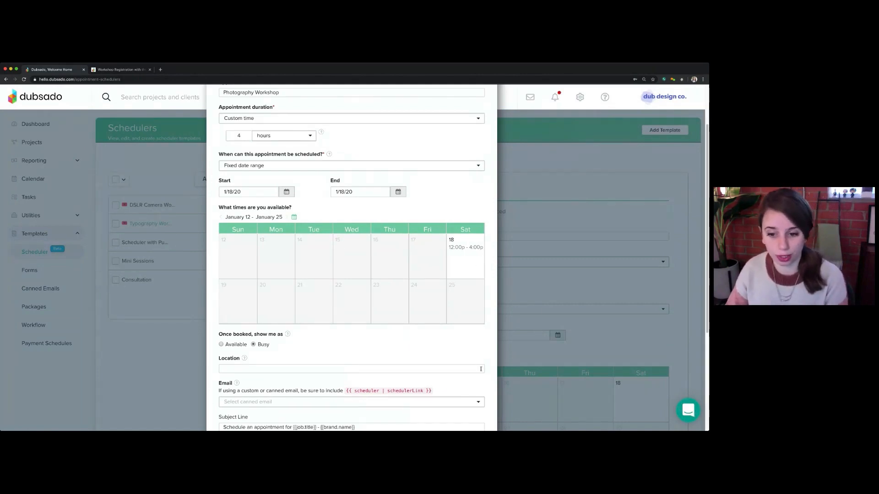
Have the calendar show the host as Available once the appointment is booked
scroll(324, 343, "down", 2)
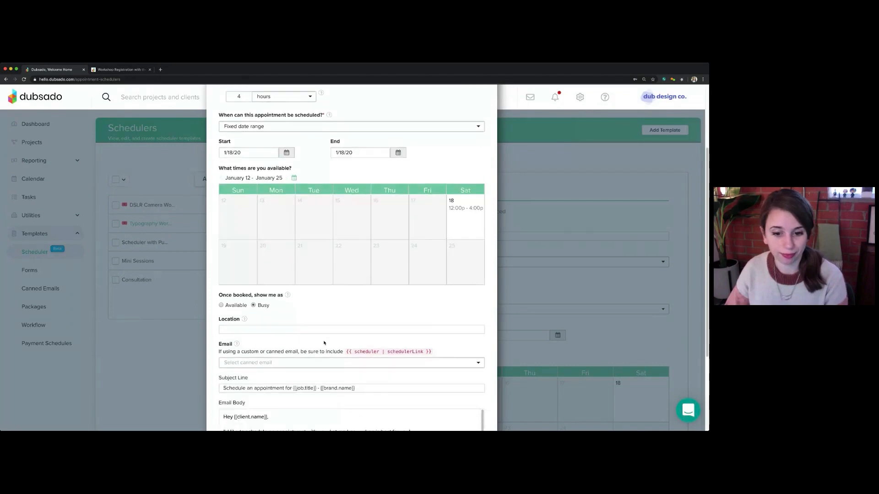
scroll(324, 343, "down", 2)
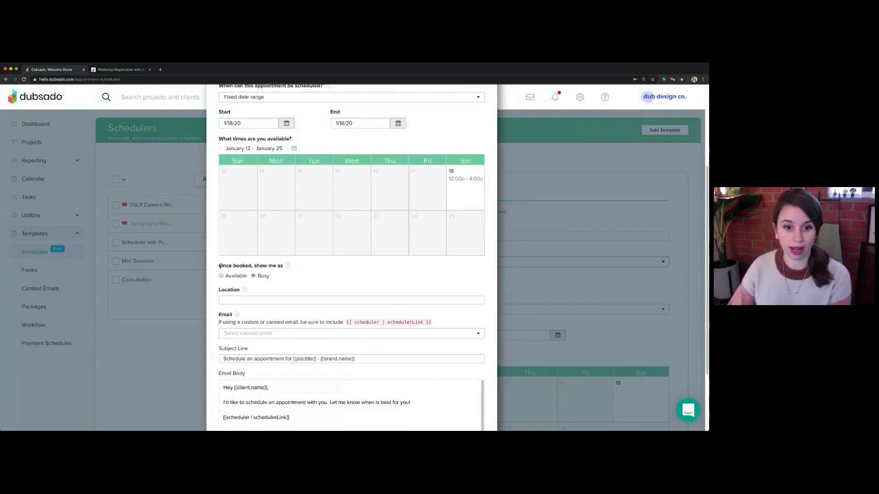
left_click_drag(220, 266, 279, 268)
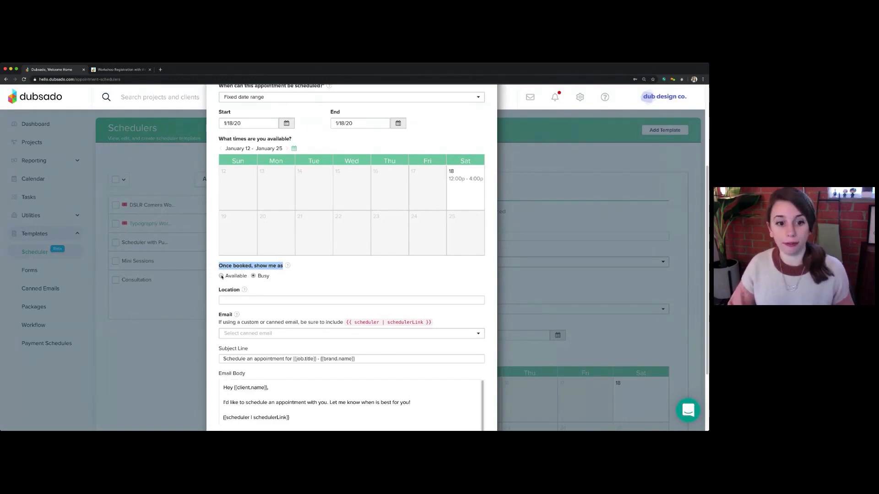
left_click(222, 276)
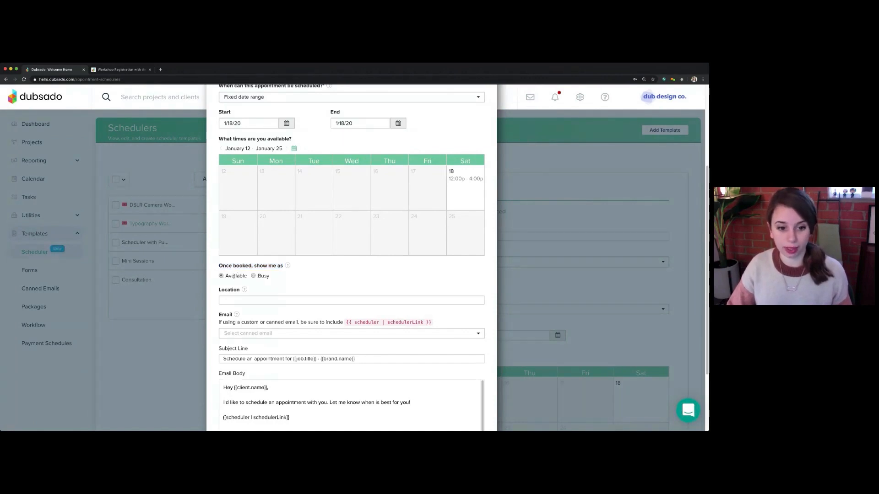
double_click(233, 276)
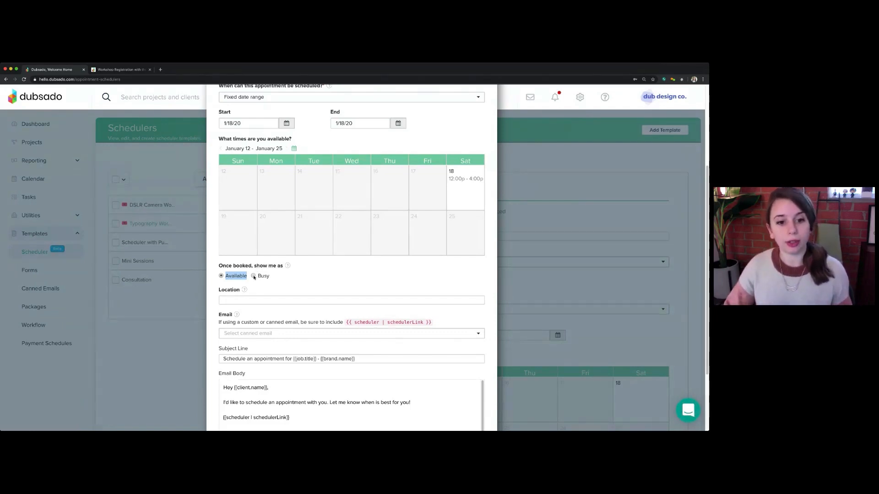
left_click(254, 276)
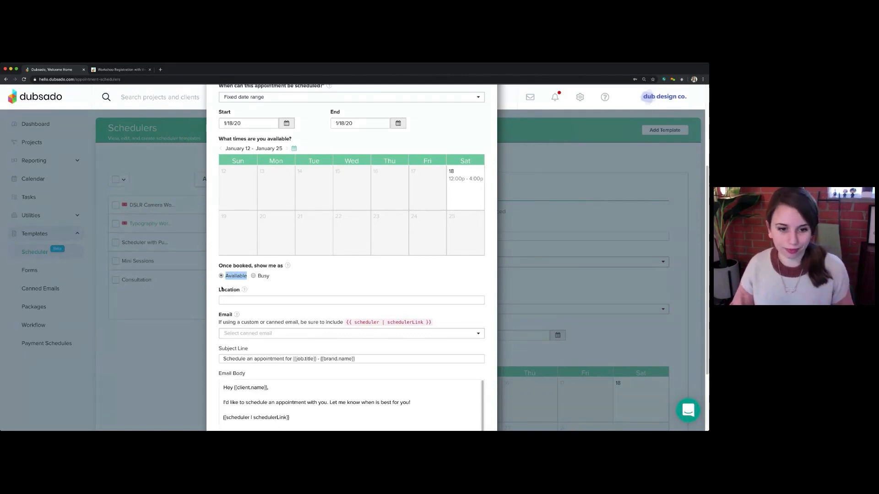
left_click(290, 282)
Enter the workshop's street address as the appointment location
scroll(282, 296, "down", 1)
scroll(281, 297, "down", 2)
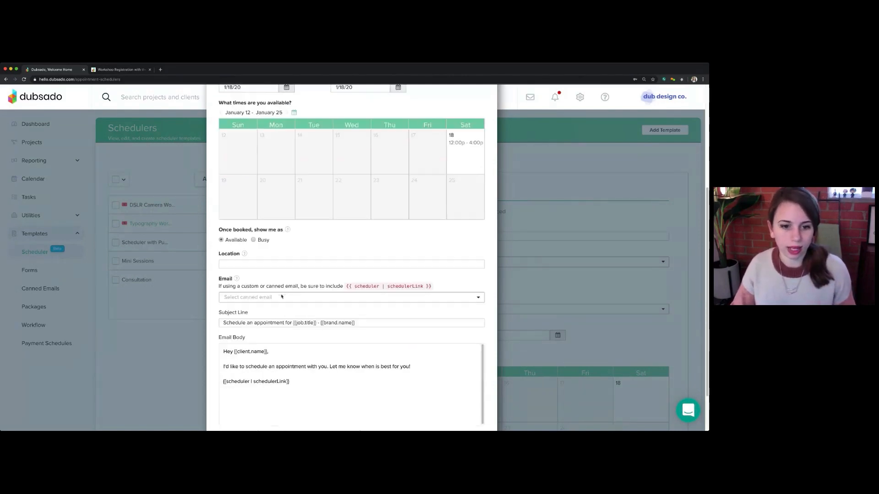
left_click_drag(219, 251, 243, 252)
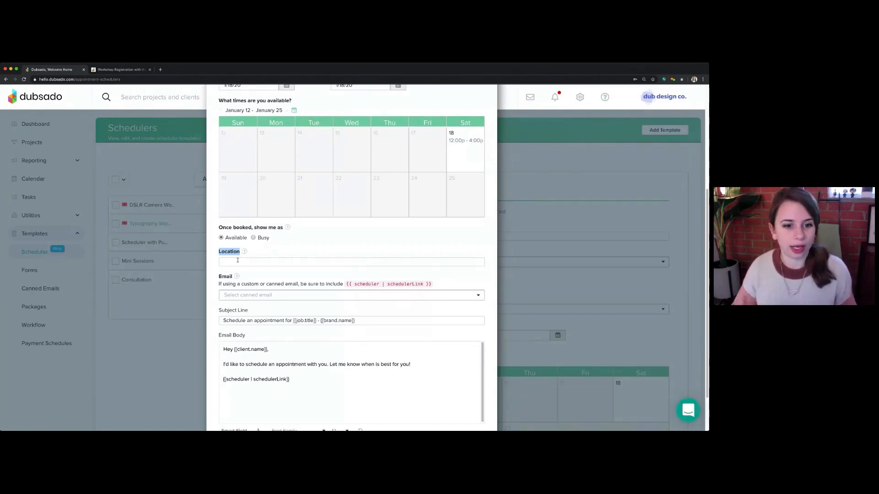
left_click(237, 260)
type("123 Main")
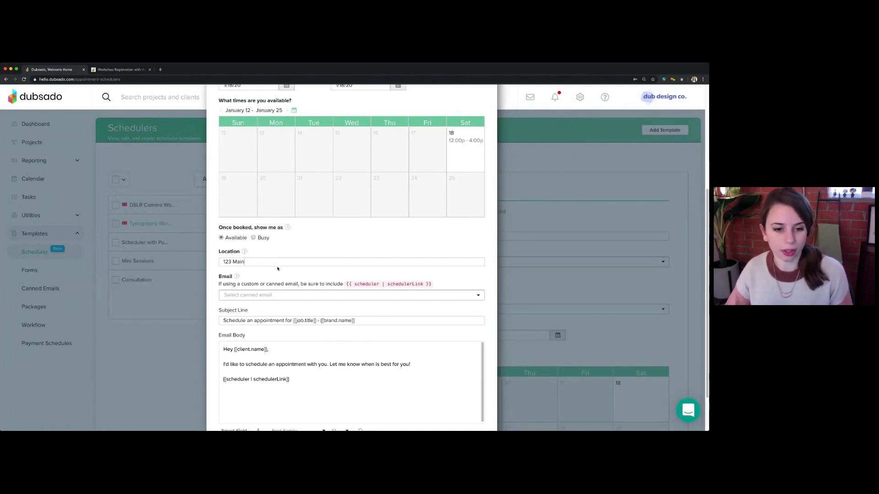
Review the scheduler email's subject line and body, keep the default text, and save the new scheduler template
scroll(271, 278, "down", 1)
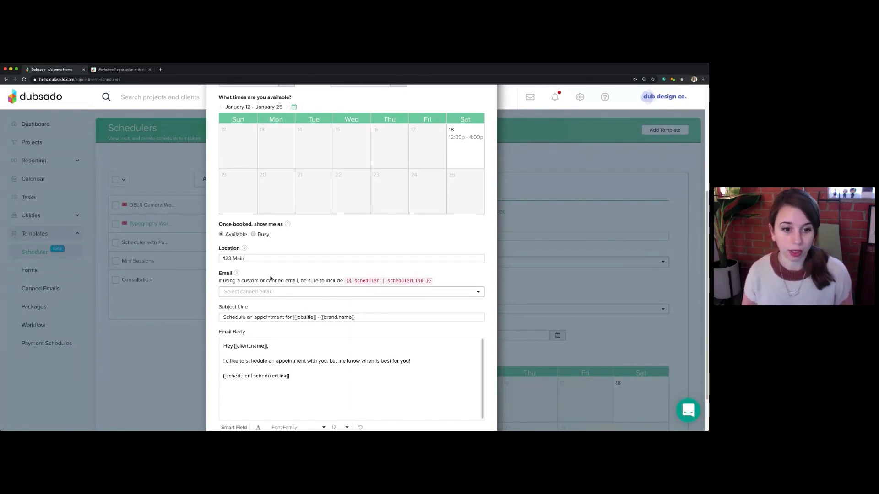
scroll(260, 276, "down", 1)
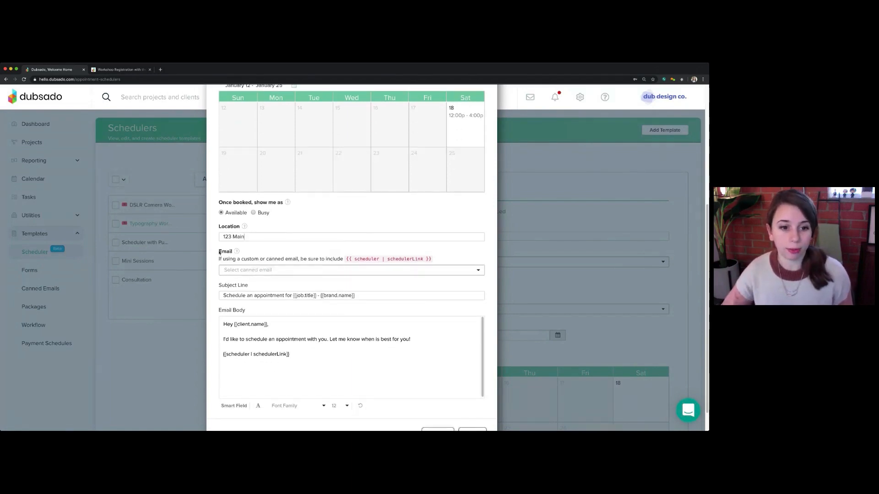
left_click_drag(219, 252, 327, 324)
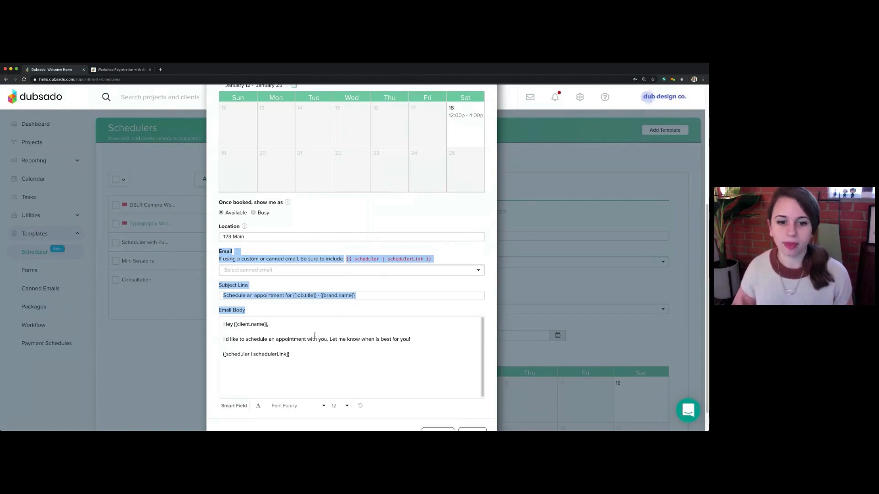
scroll(422, 335, "down", 1)
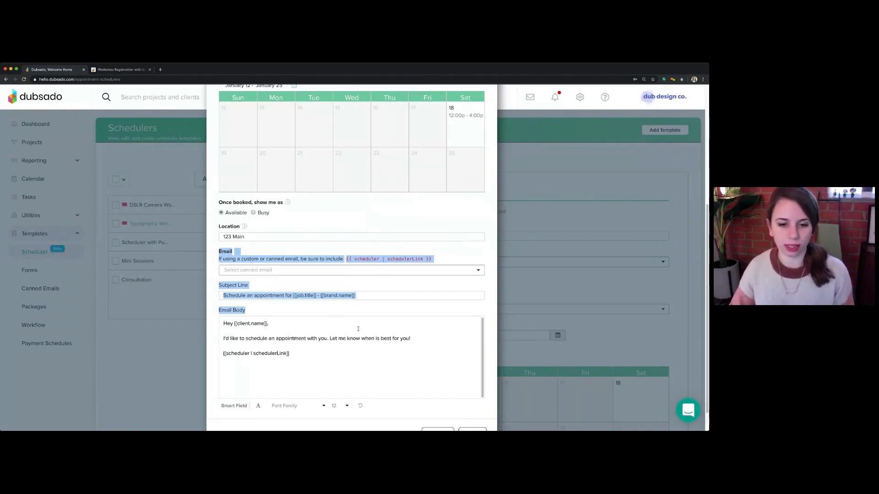
left_click(494, 338)
scroll(493, 337, "down", 2)
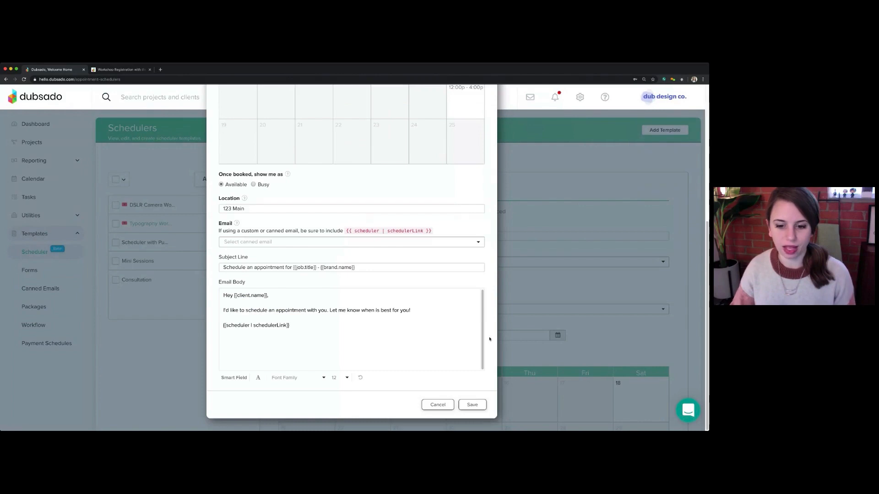
left_click(479, 406)
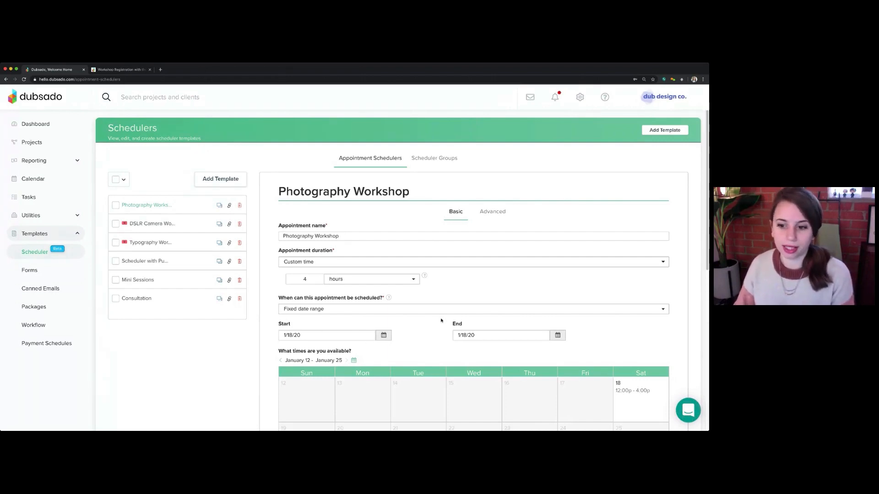
scroll(496, 336, "down", 3)
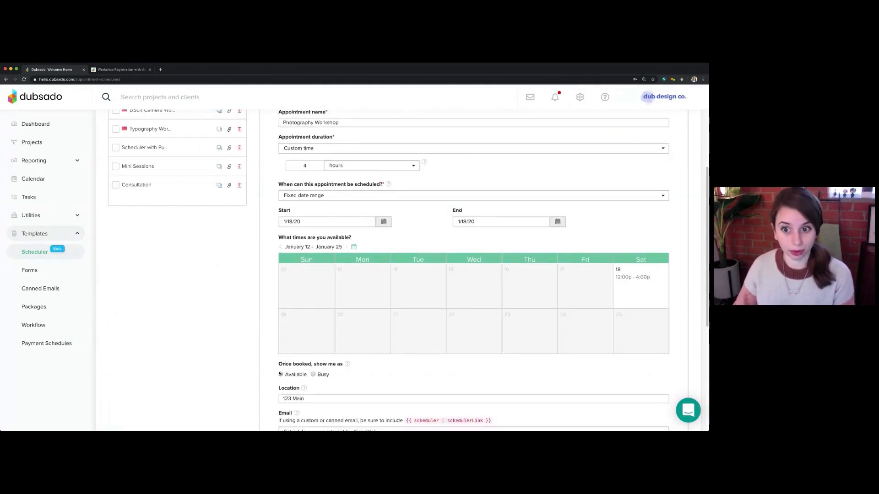
scroll(494, 333, "up", 3)
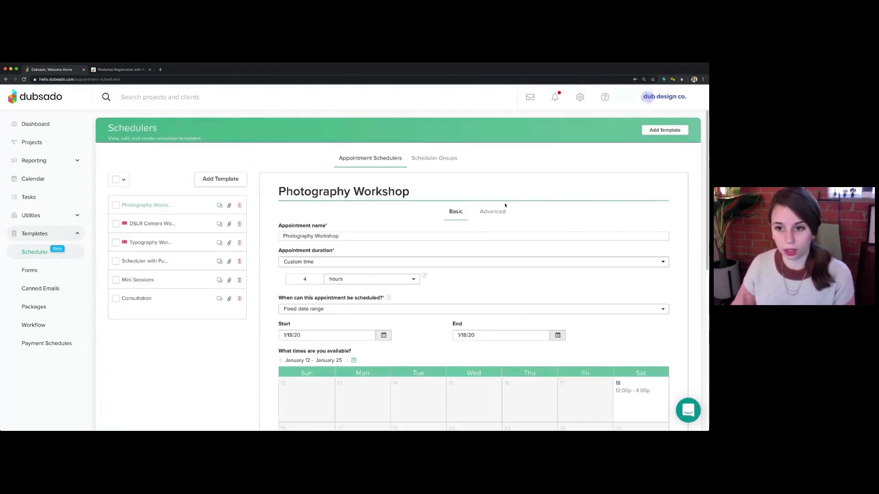
In the Photography Workshop scheduler's advanced settings, prevent booking less than 48 hours in advance
left_click(506, 217)
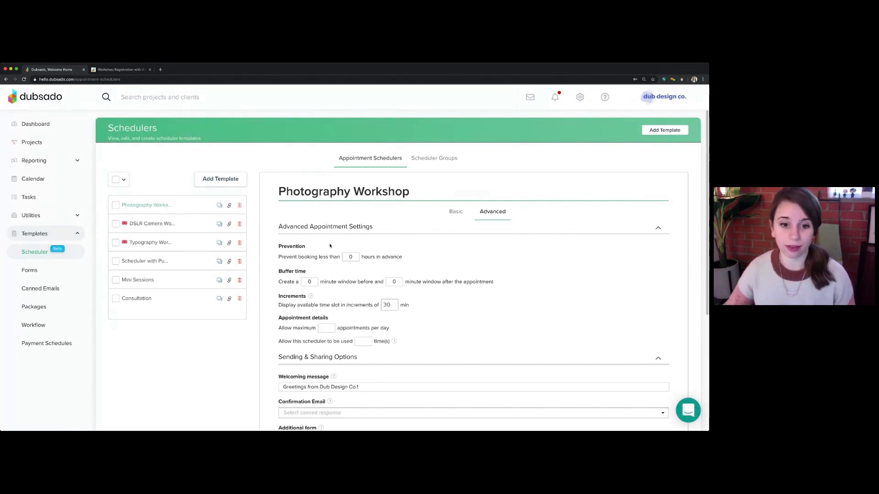
double_click(296, 246)
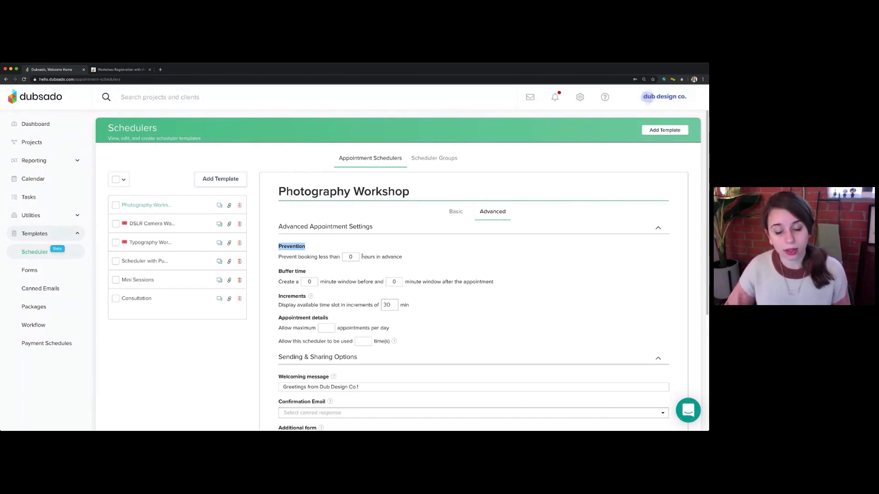
left_click(349, 256)
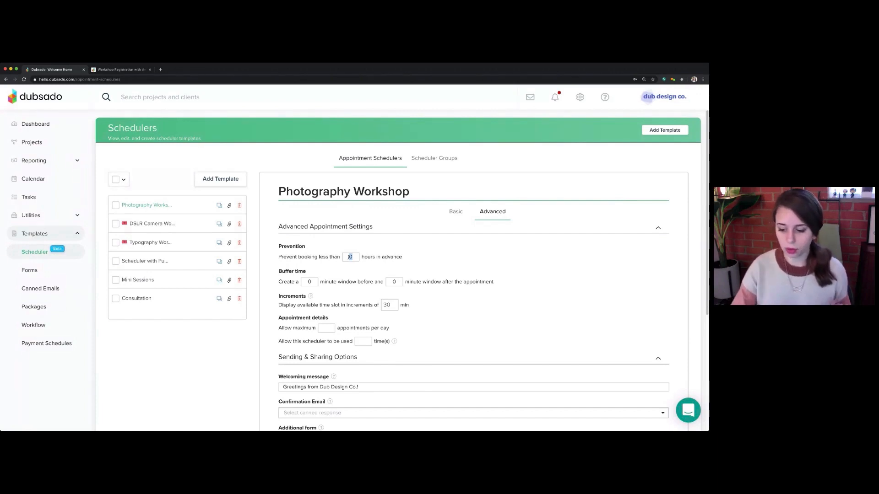
type("48")
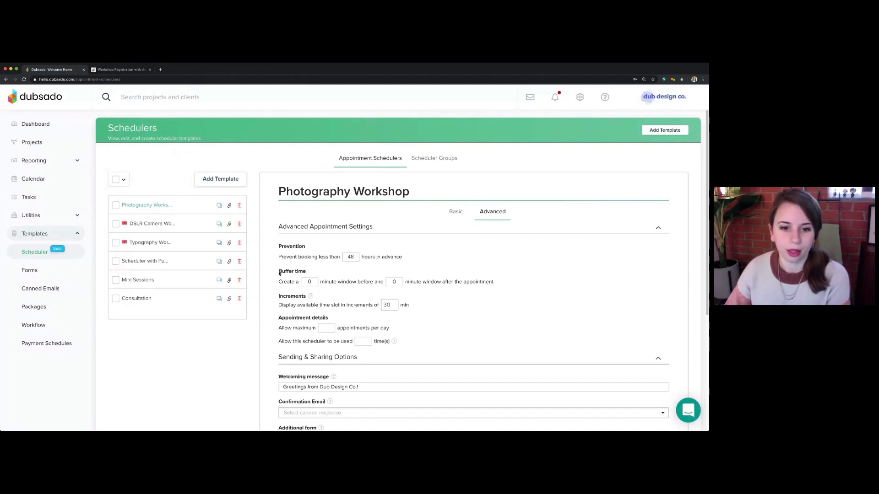
Examine the buffer time and time slot increment settings against the workshop's duration and available hours in the basic settings
left_click_drag(279, 273, 315, 274)
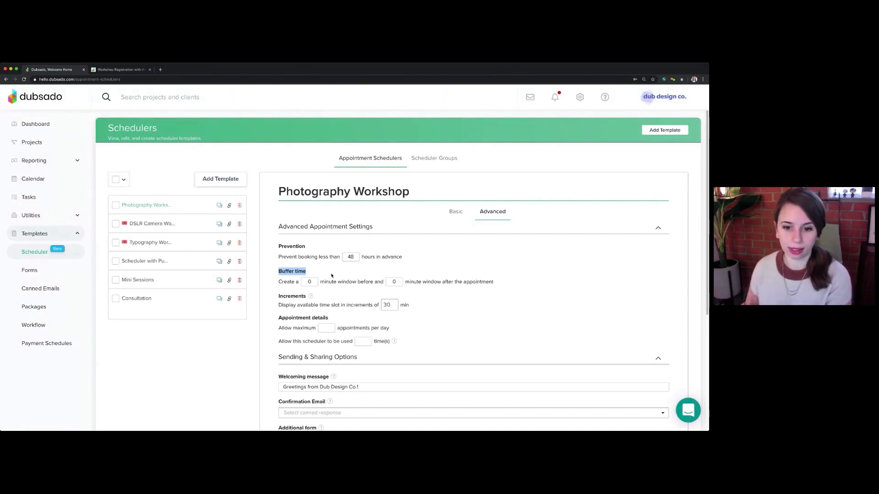
double_click(288, 296)
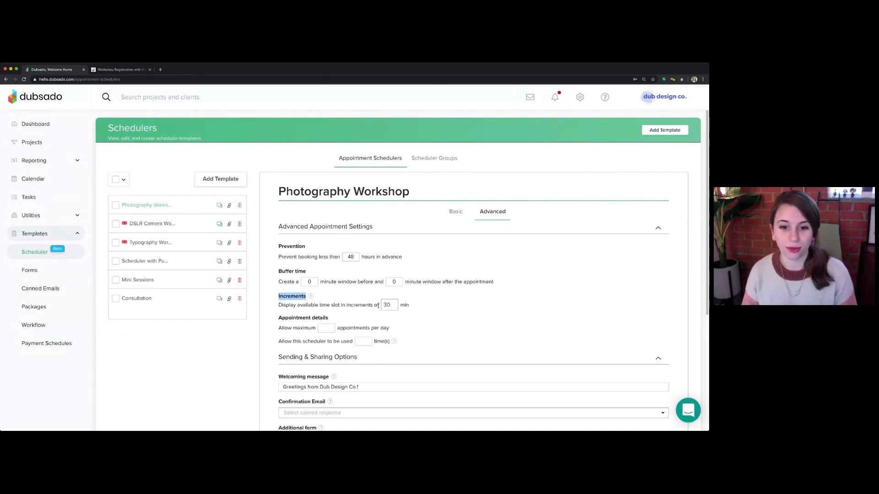
double_click(386, 305)
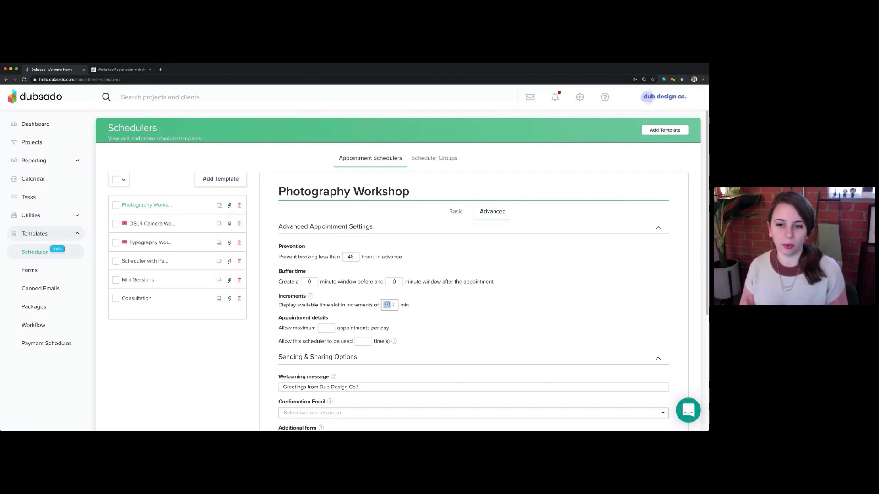
left_click(456, 213)
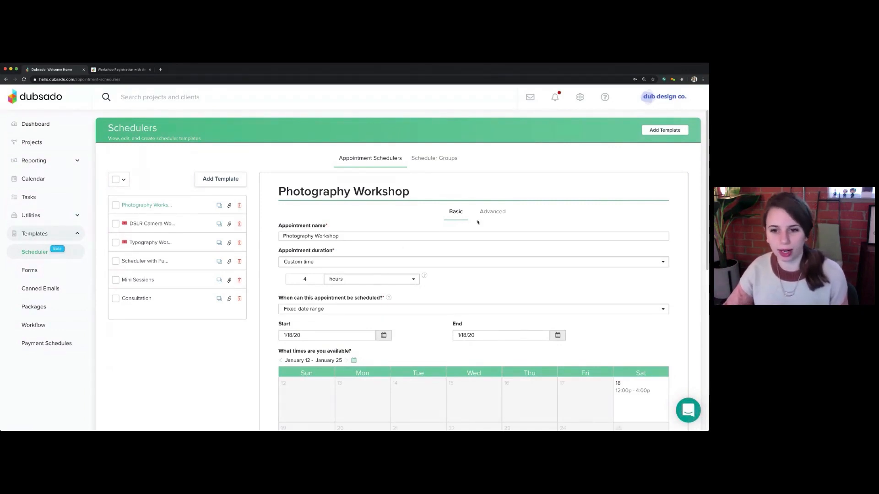
left_click(491, 212)
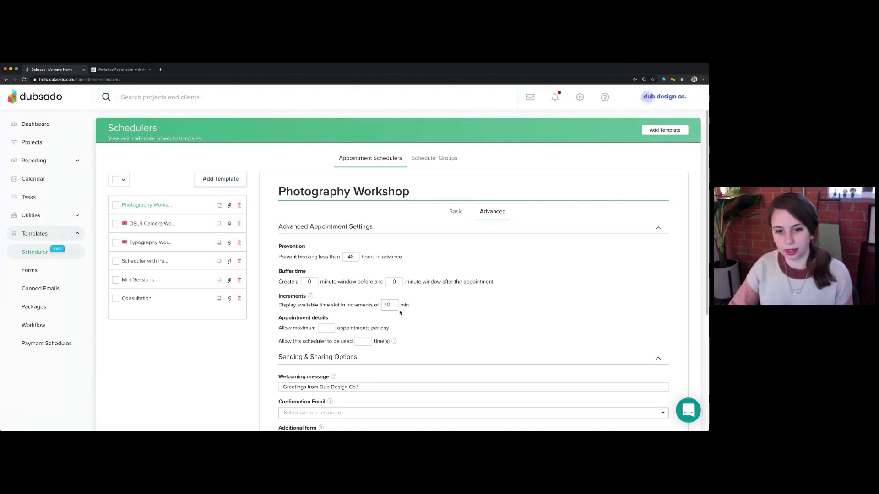
left_click(458, 214)
scroll(635, 318, "down", 4)
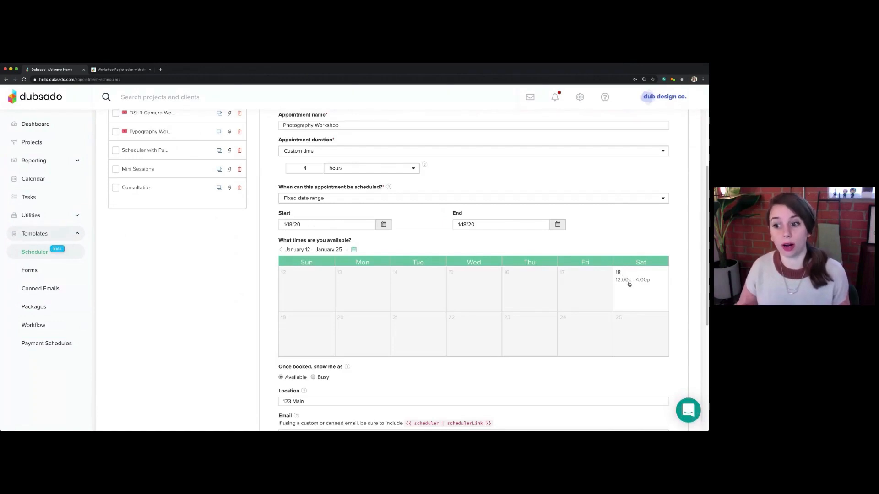
scroll(631, 281, "up", 3)
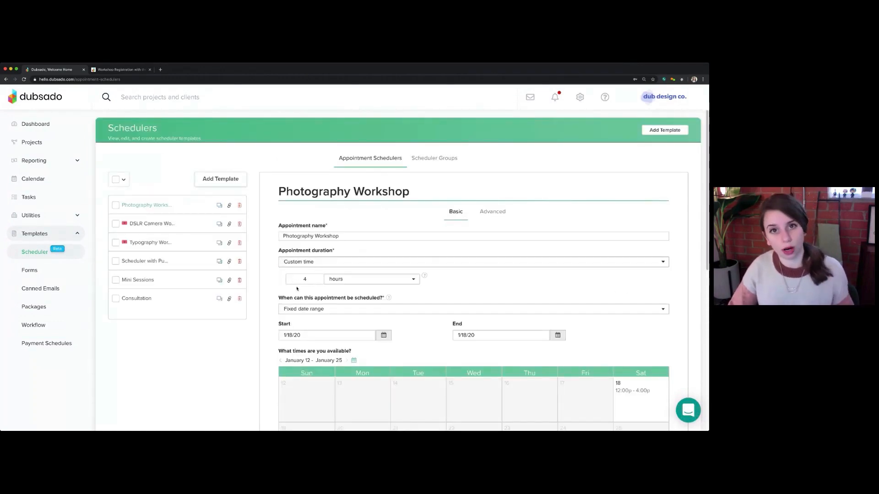
left_click(500, 215)
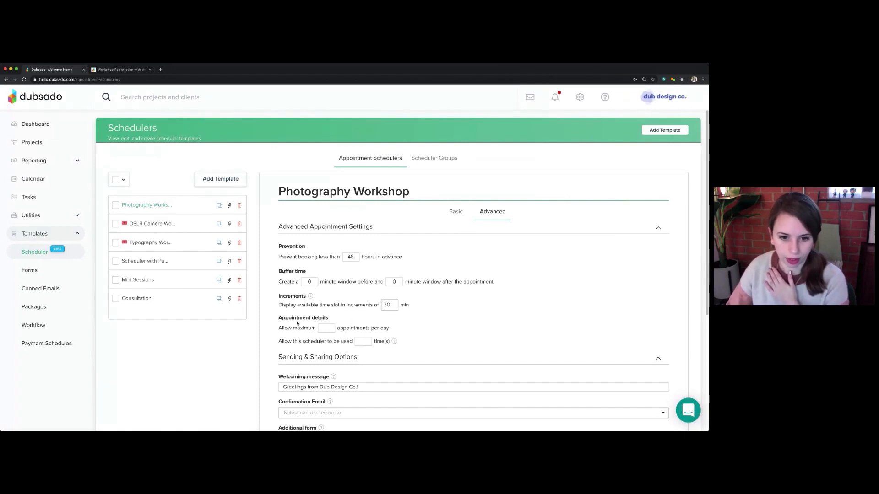
Review the appointment limit options and allow a maximum of 6 appointments per day
left_click_drag(282, 319, 337, 323)
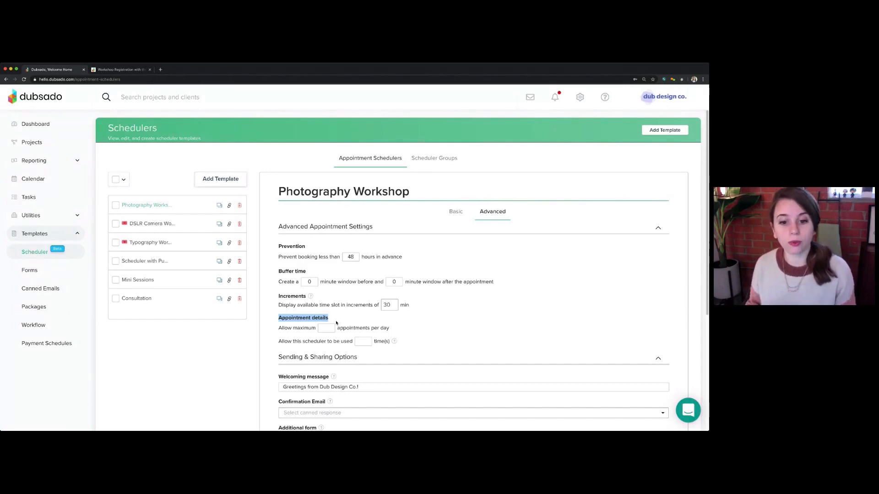
triple_click(295, 328)
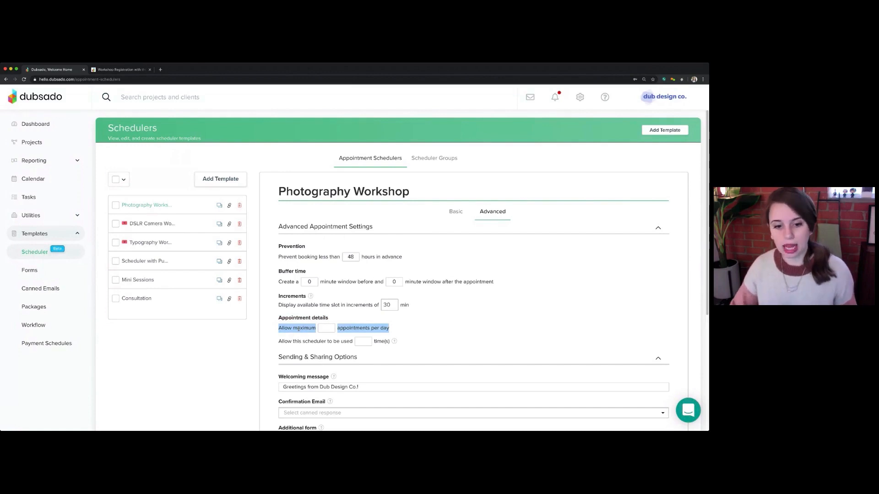
triple_click(294, 342)
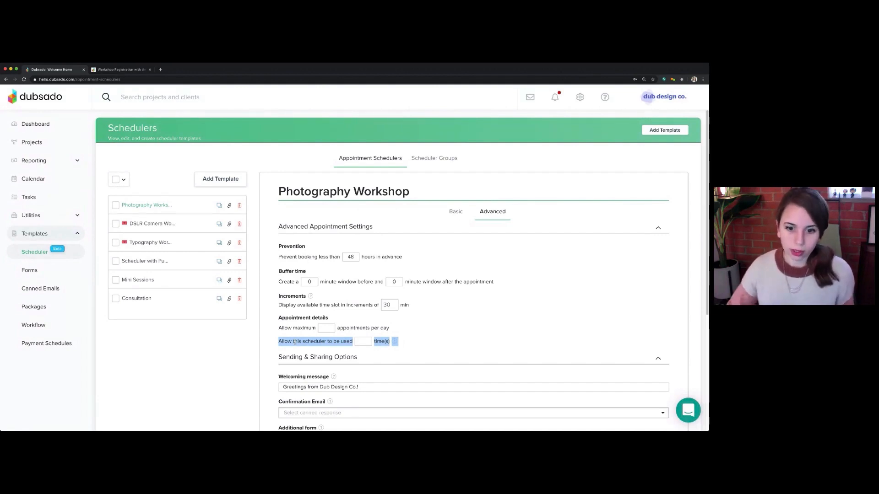
left_click(360, 342)
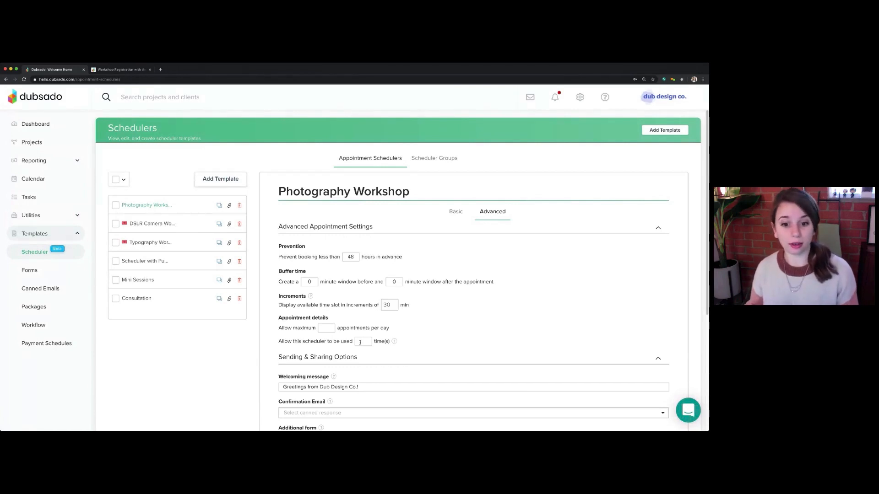
triple_click(305, 326)
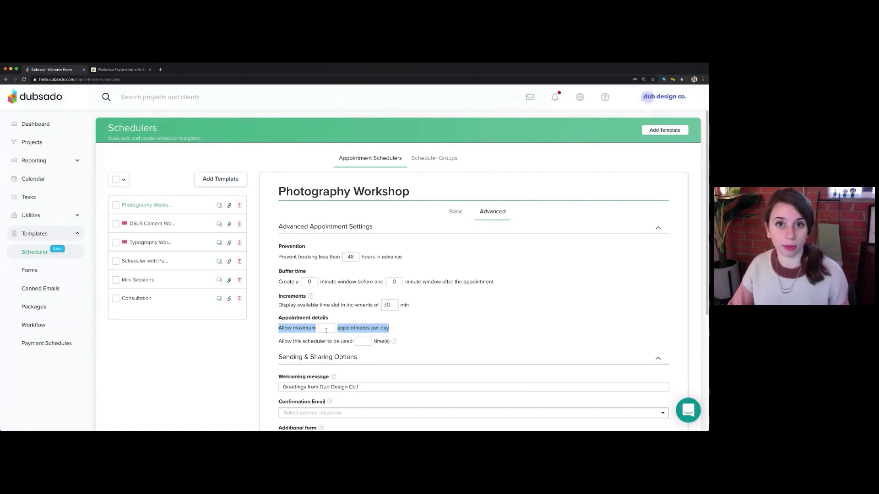
left_click(326, 330)
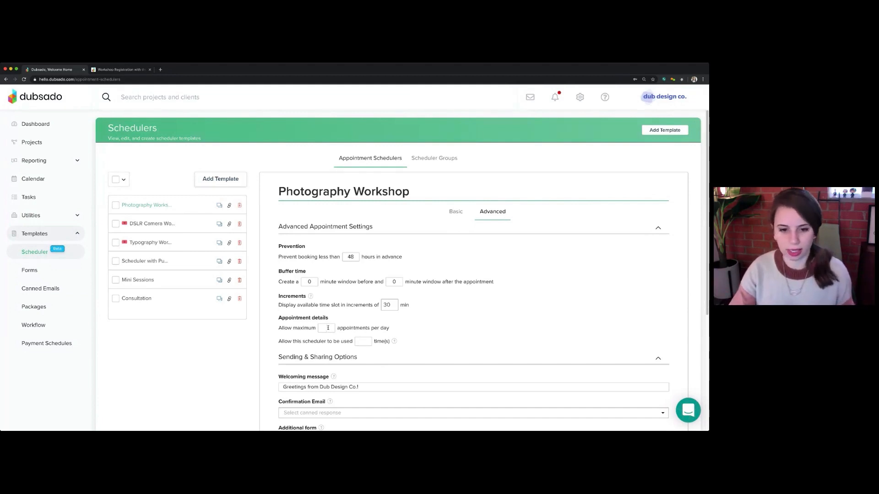
type("6")
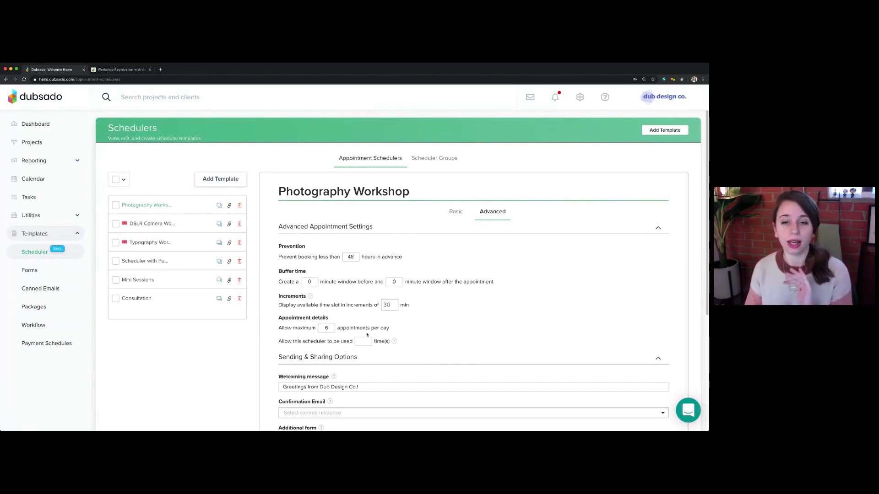
Compare the workshop's scheduled date and hours with the daily appointment limit and the total scheduler use limit
left_click(449, 211)
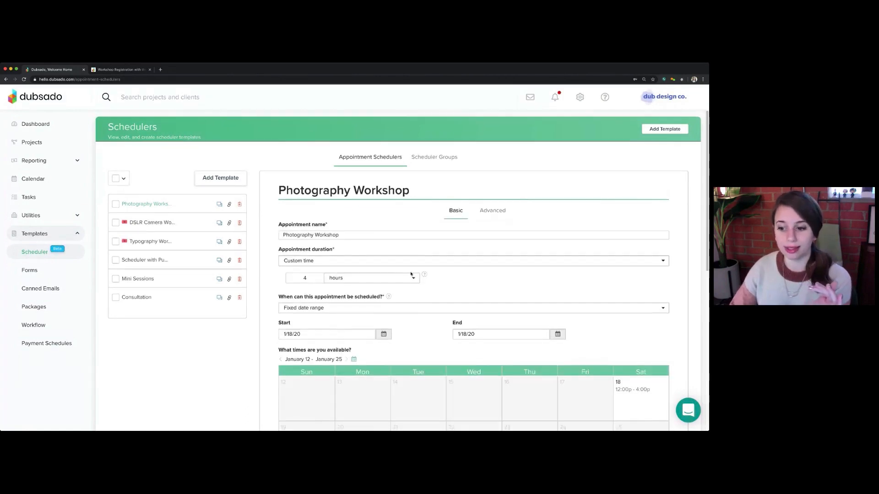
scroll(410, 273, "down", 2)
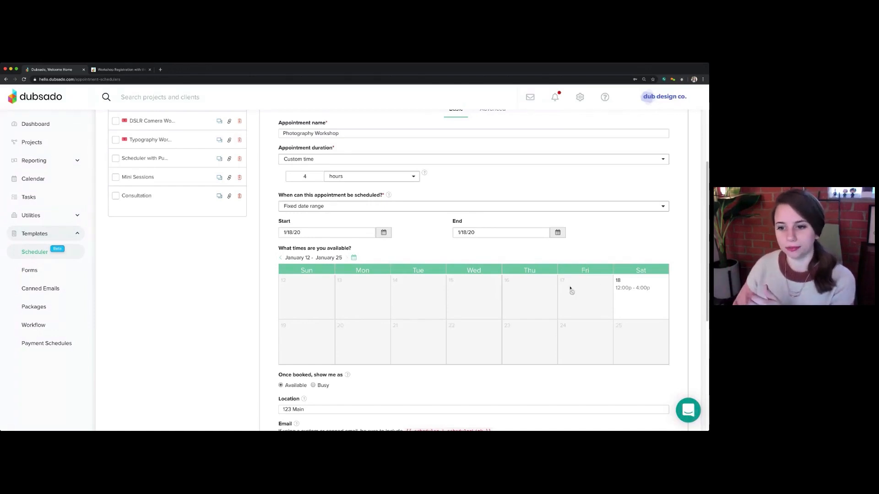
scroll(609, 290, "up", 2)
scroll(639, 289, "up", 2)
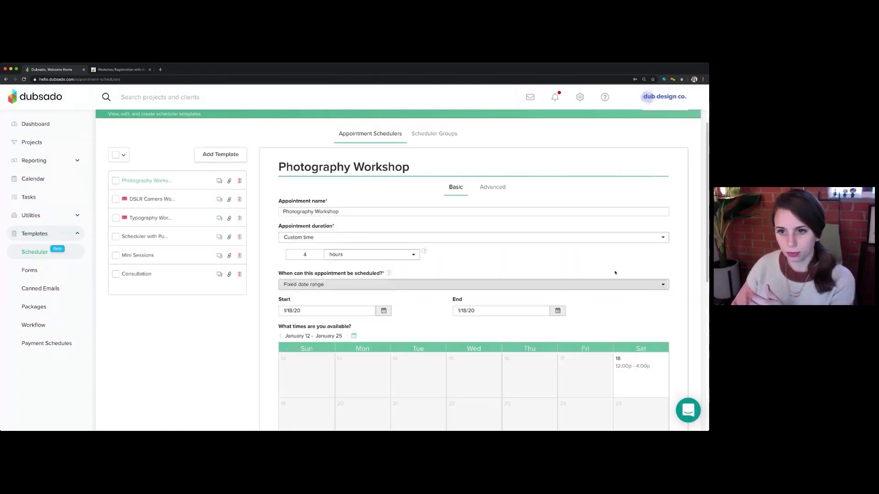
left_click(492, 186)
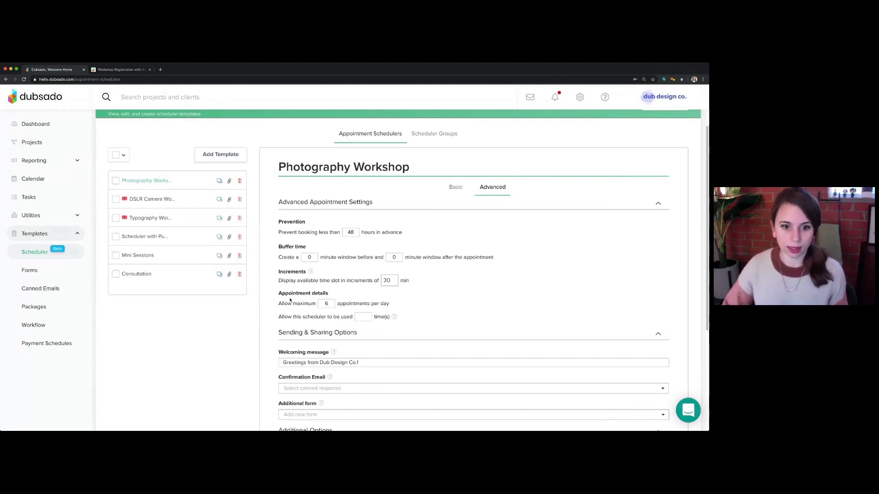
left_click_drag(279, 304, 398, 305)
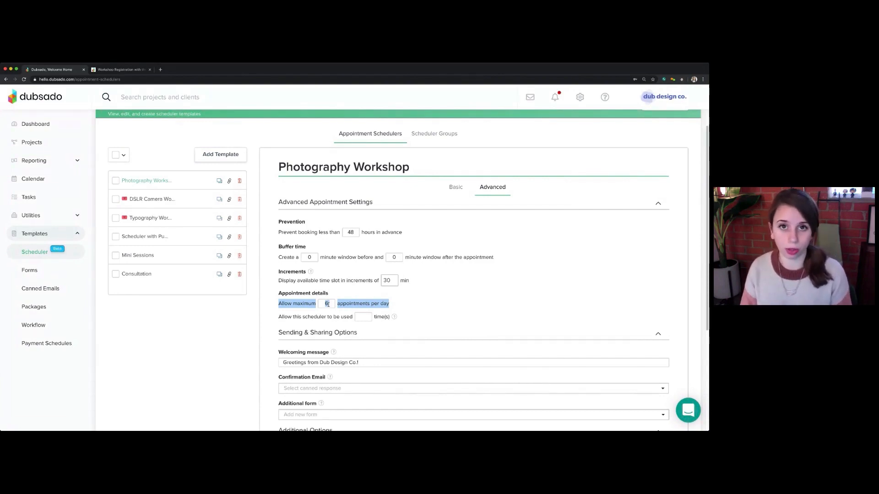
left_click(328, 304)
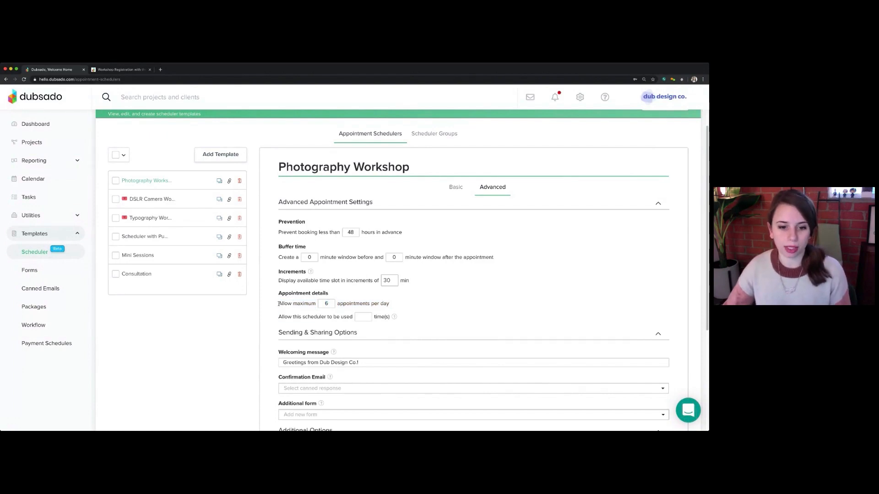
left_click_drag(279, 303, 397, 321)
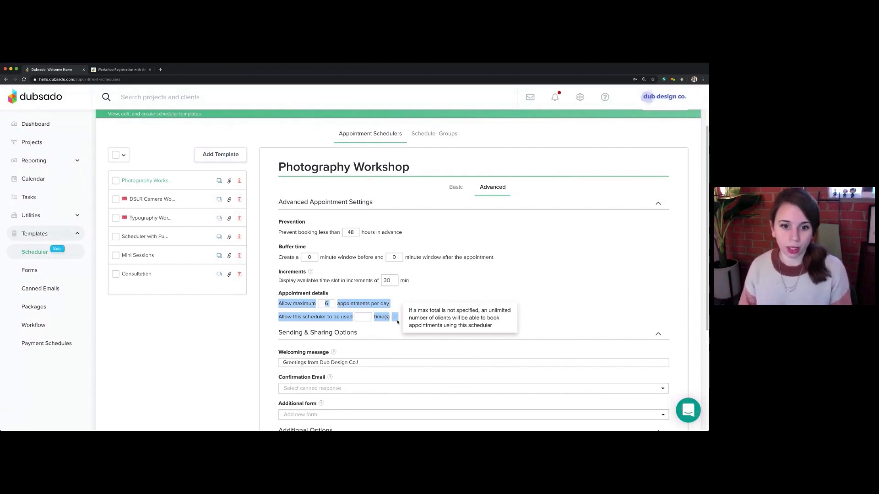
left_click(326, 303)
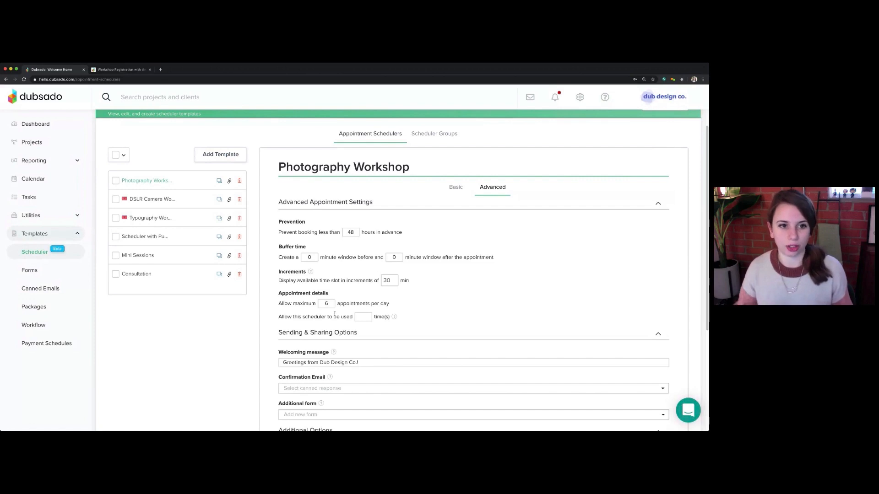
Review the remaining advanced options and save the Photography Workshop scheduler template
left_click(229, 181)
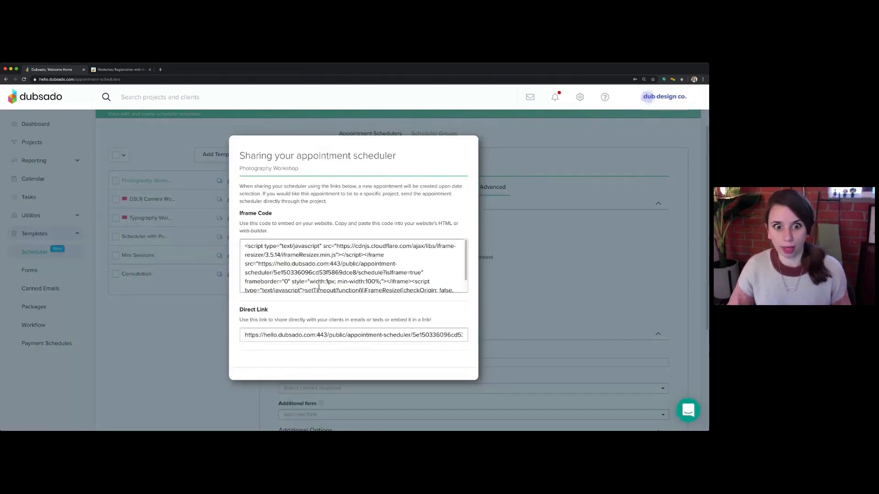
left_click(189, 335)
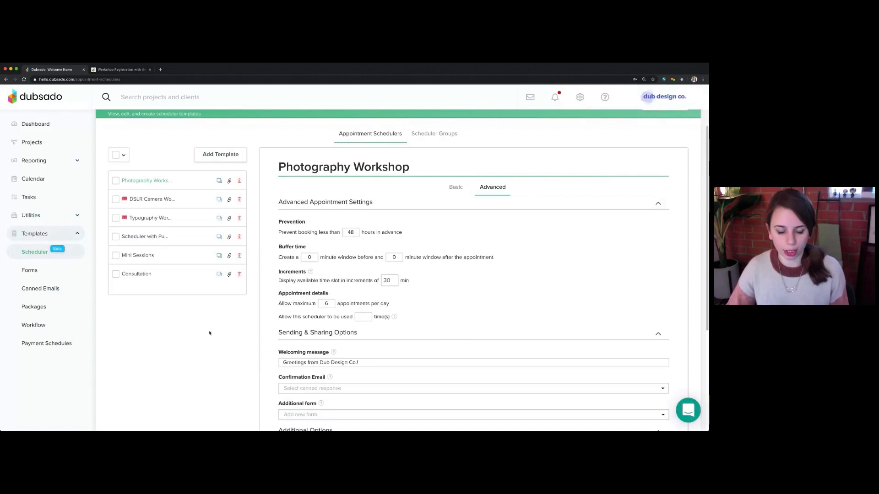
scroll(255, 326, "down", 2)
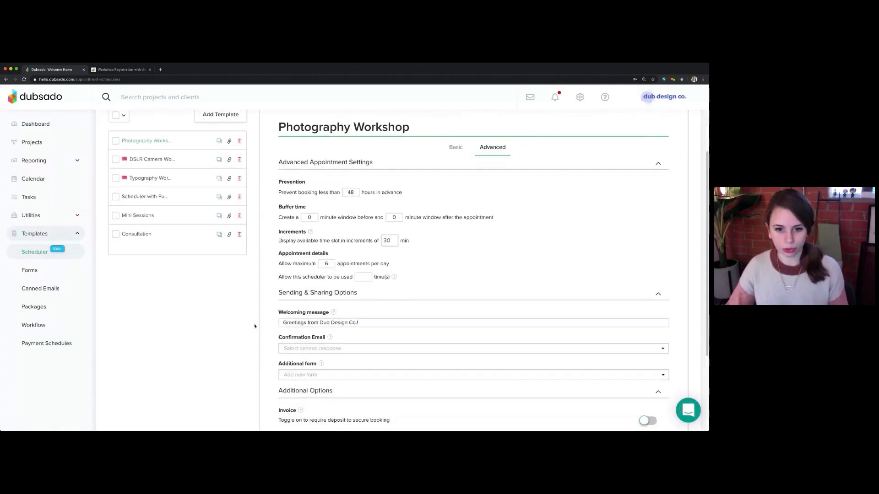
scroll(302, 251, "down", 1)
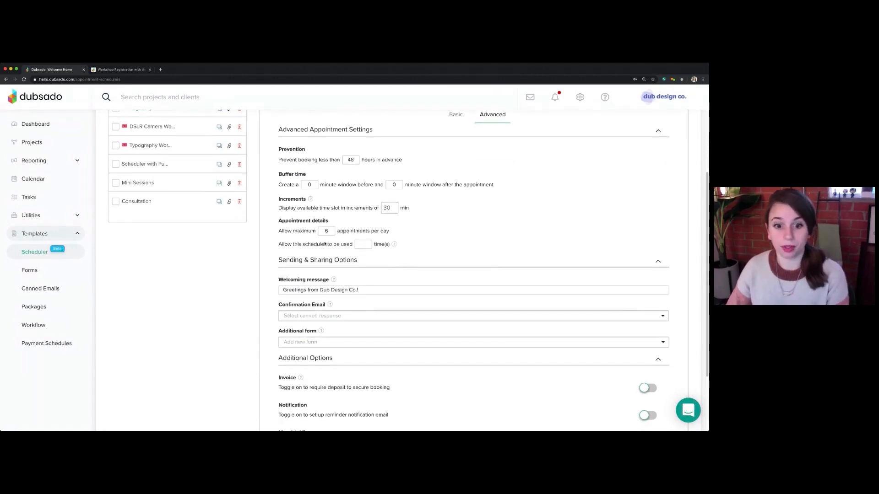
scroll(445, 318, "down", 3)
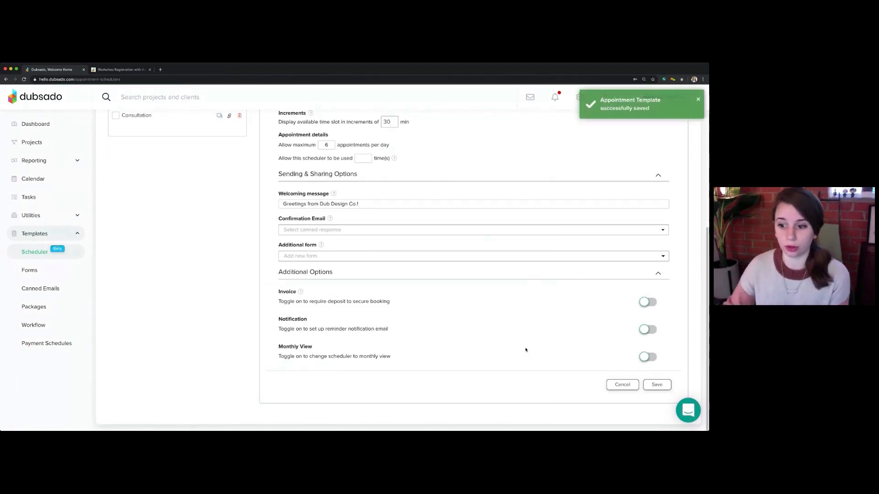
scroll(521, 358, "up", 4)
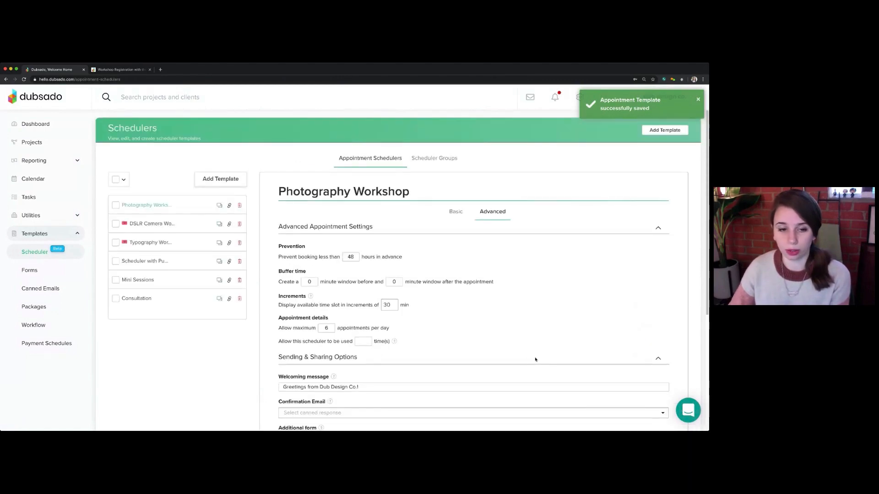
Copy the Photography Workshop scheduler's direct link from its sharing options and close the sharing dialog
left_click(229, 207)
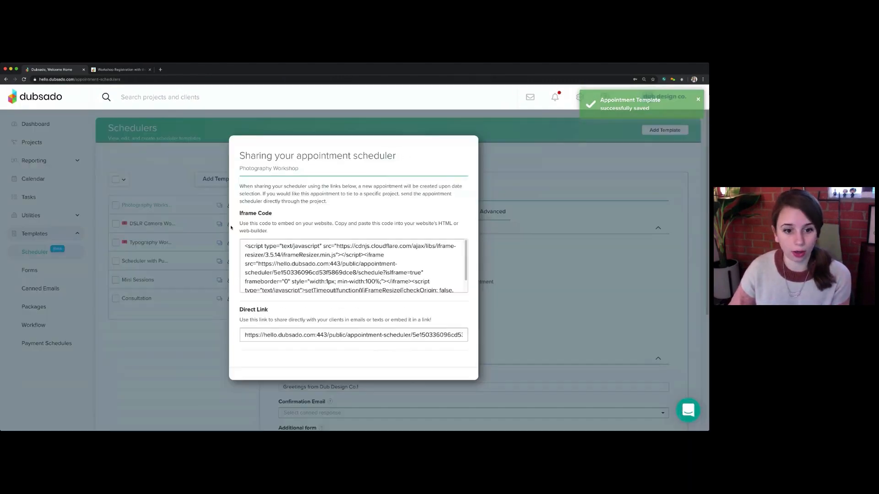
left_click(252, 339)
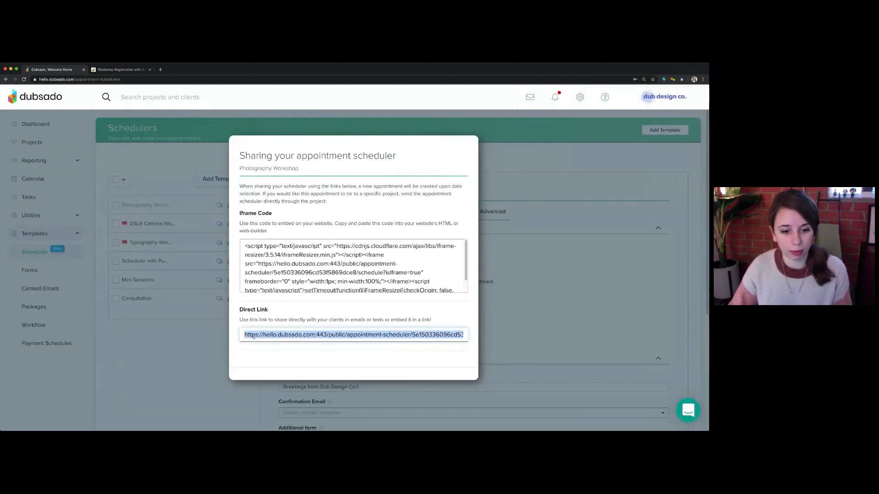
left_click(213, 361)
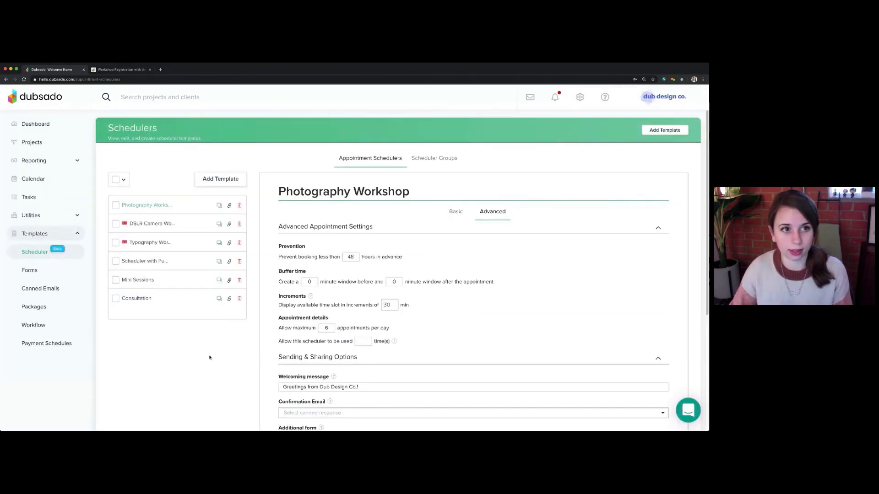
Open the copied scheduler link in a new browser tab and select the 12:00 PM slot on January 18
left_click(160, 69)
type("hello.dubsado.com/public/appointment-scheduler/5e150336096cd53f5869dce8/schedule")
key("Return")
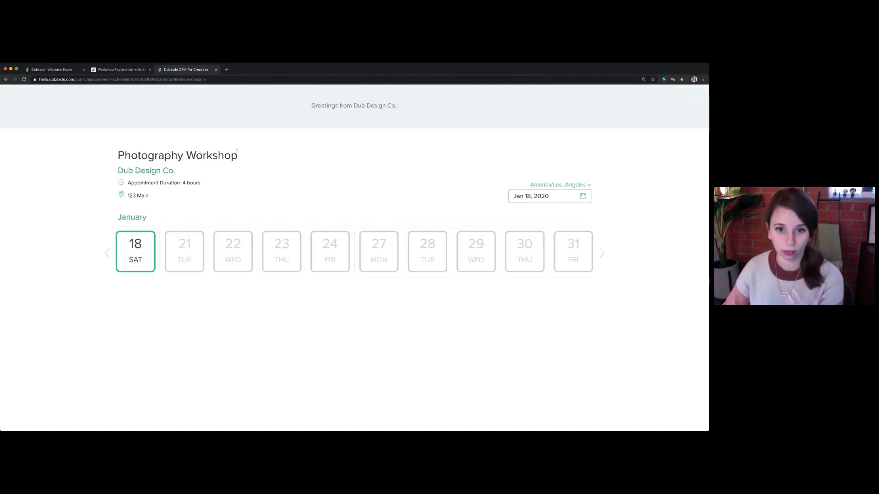
left_click(140, 258)
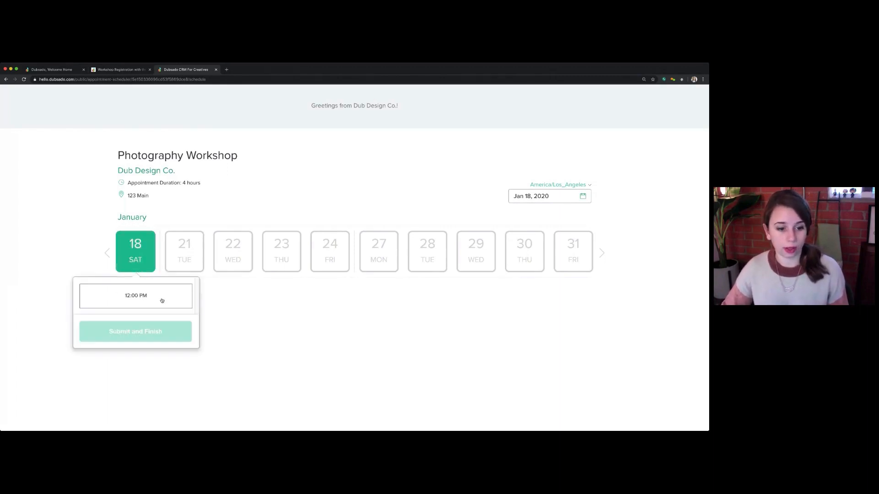
left_click(138, 303)
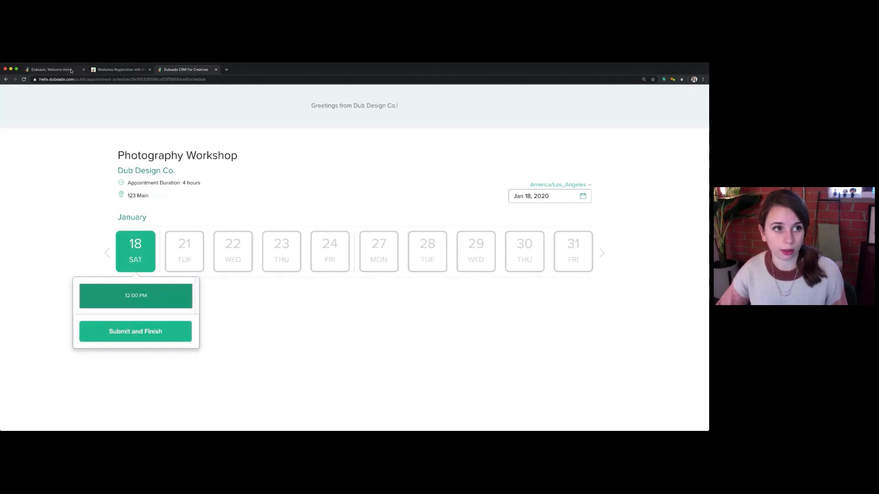
In the Notion workshop instructions, check off the Prevention, Interval and Appointment details items under step 4
left_click(94, 70)
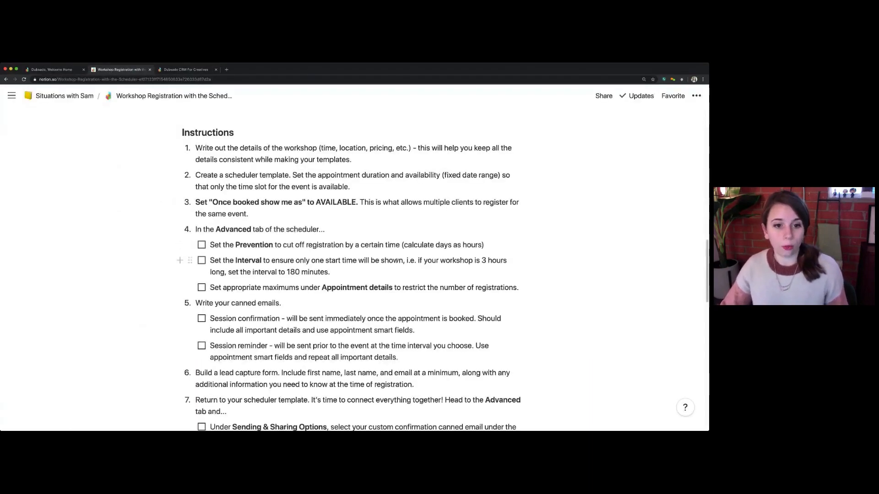
scroll(403, 277, "down", 1)
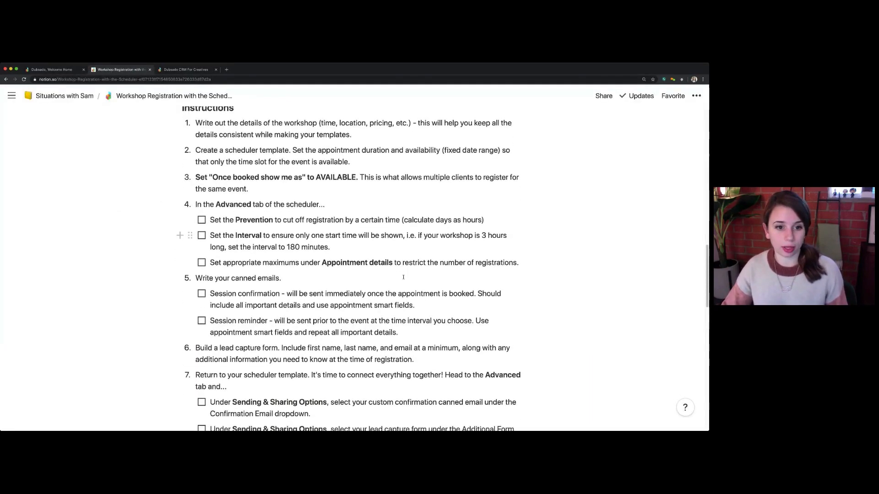
left_click(201, 220)
left_click(202, 235)
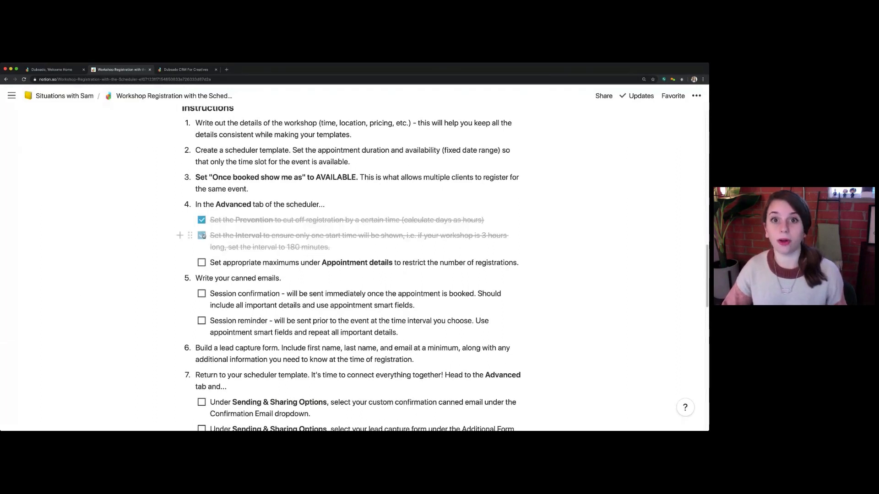
left_click(201, 264)
scroll(215, 272, "down", 1)
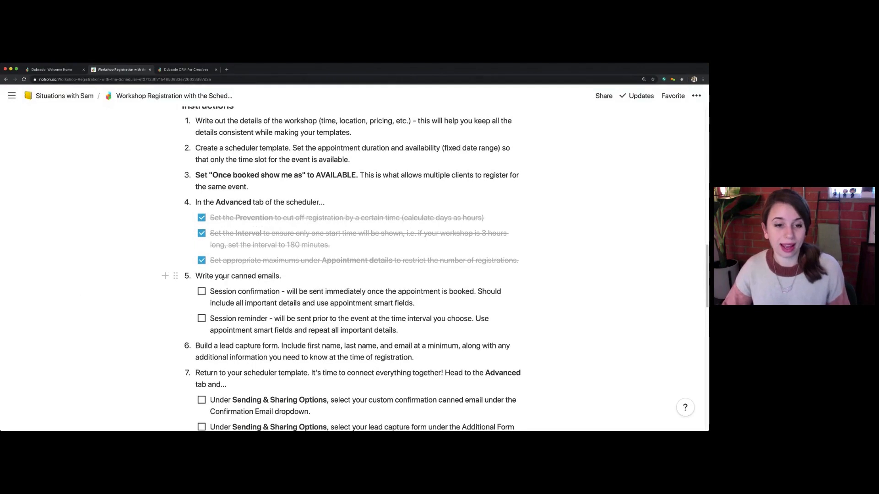
scroll(223, 277, "down", 2)
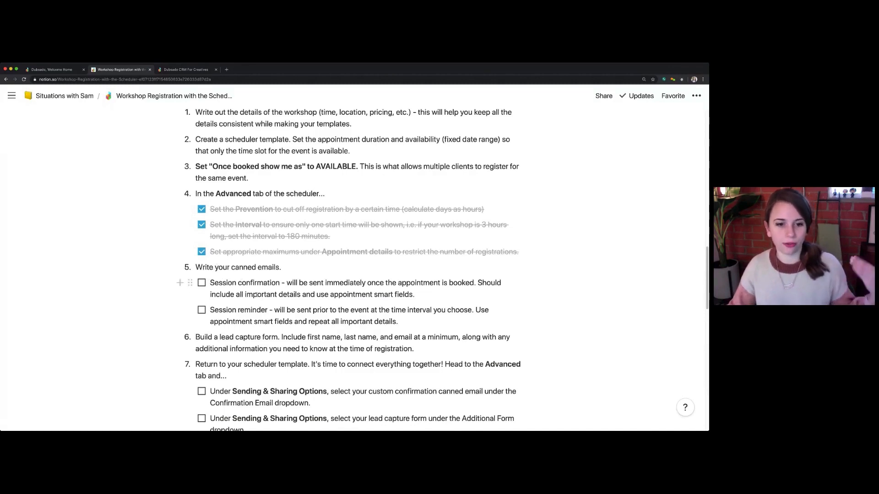
Switch back to Dubsado and save the Photography Workshop scheduler template again
left_click(59, 69)
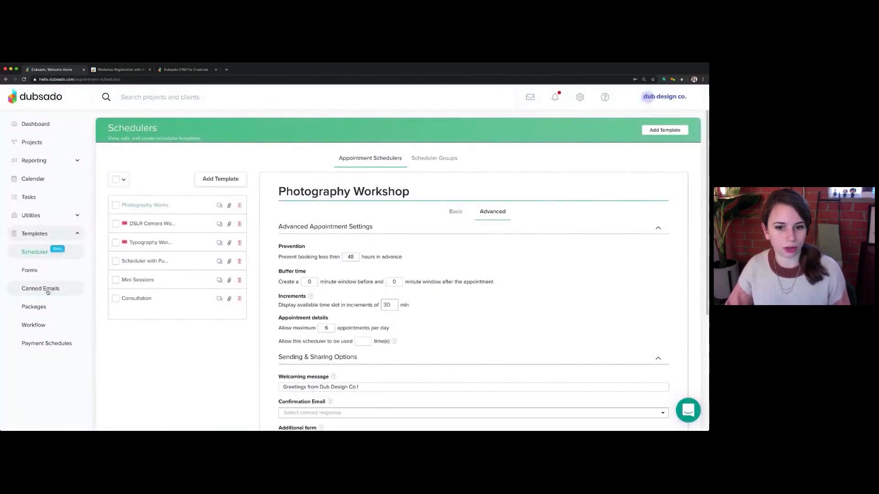
scroll(447, 328, "down", 5)
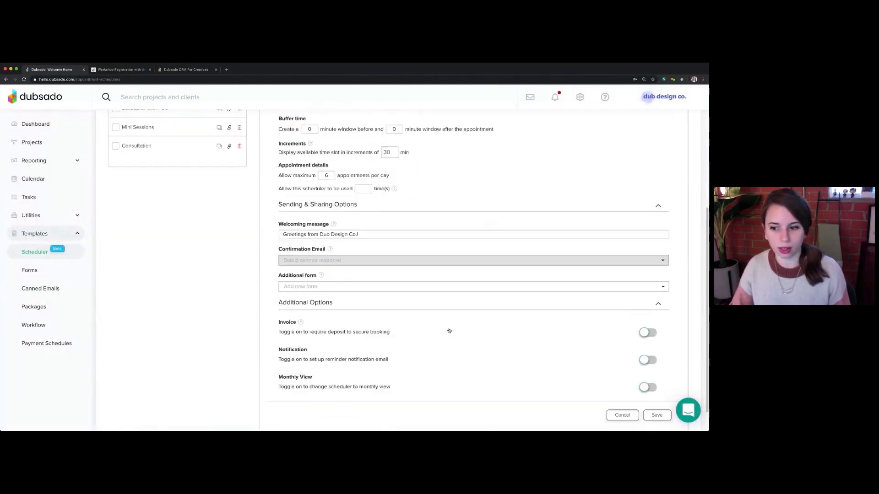
left_click(660, 386)
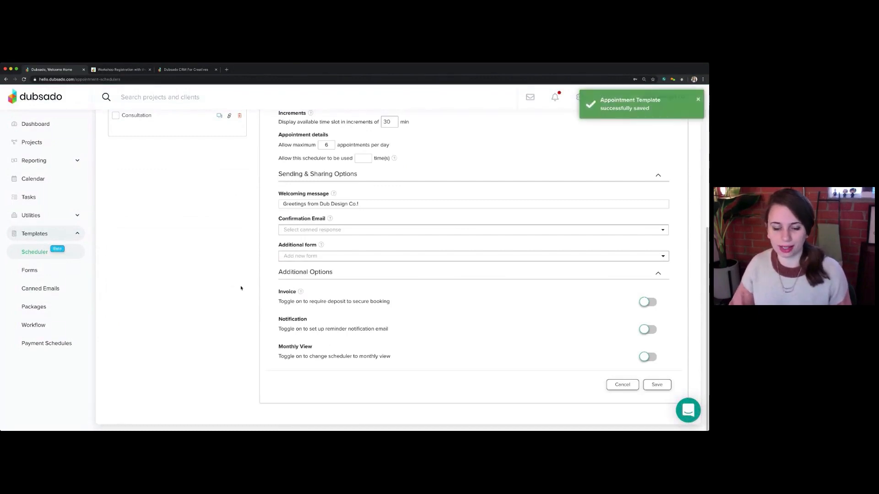
Open the Workshop - Registration Confirmation canned email and examine the appointment title and location smart fields in its body
left_click(41, 288)
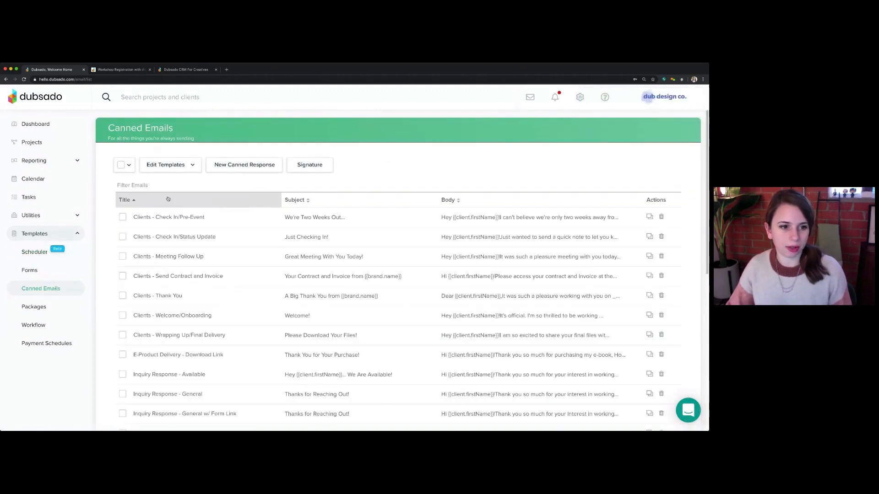
left_click(168, 198)
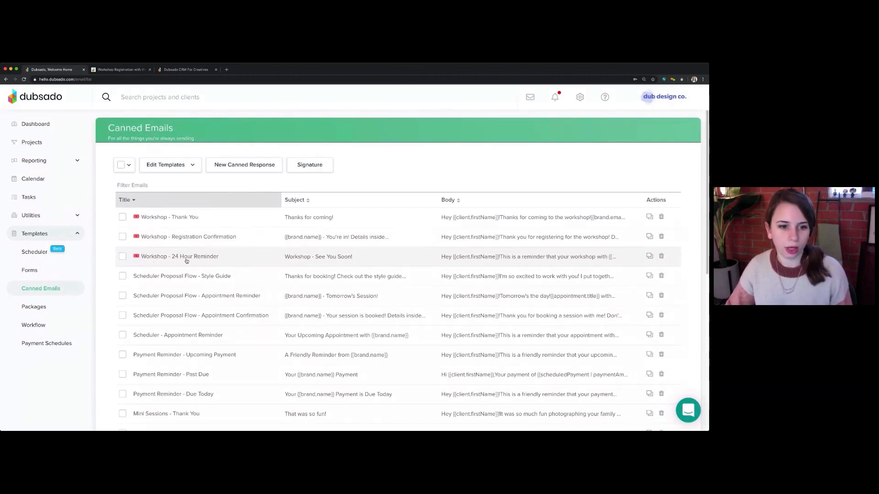
left_click(223, 238)
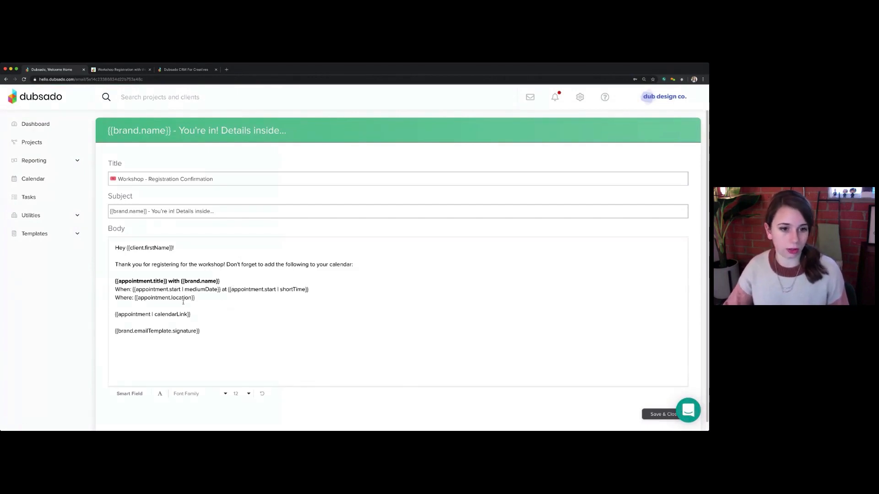
scroll(177, 288, "down", 1)
left_click_drag(167, 270, 103, 275)
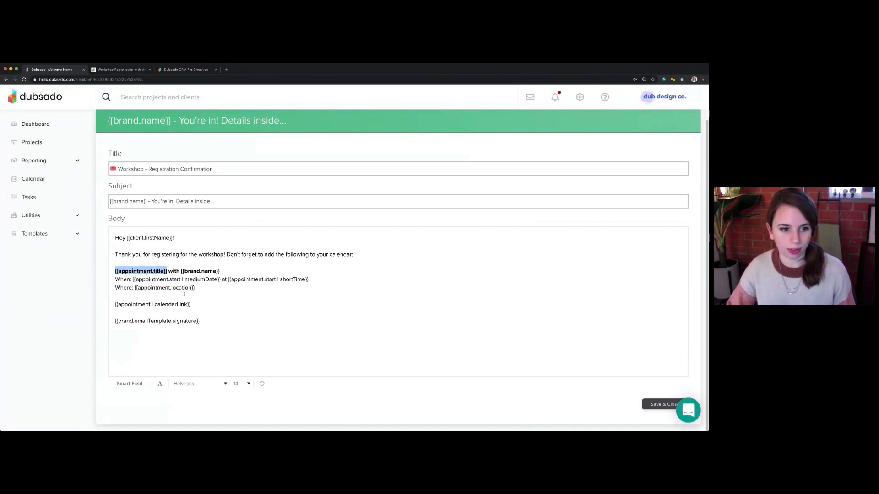
left_click_drag(195, 288, 135, 287)
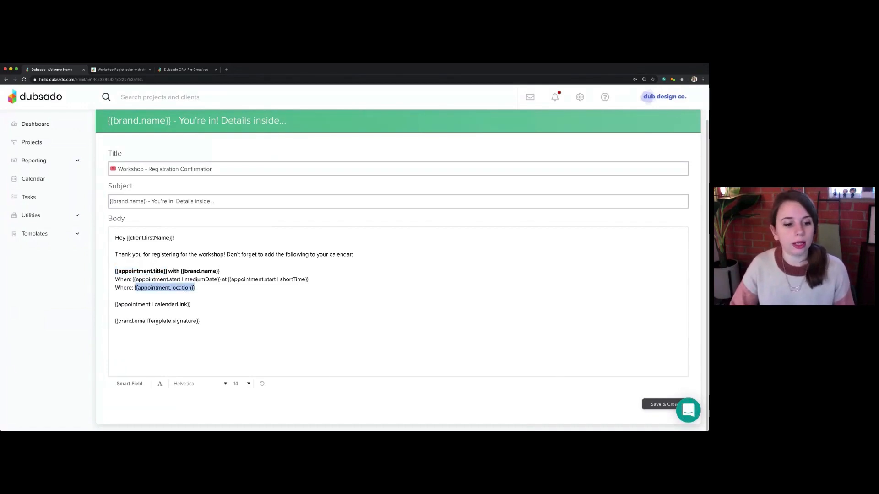
Review the available appointment smart fields, and save and close the registration confirmation email
left_click(129, 387)
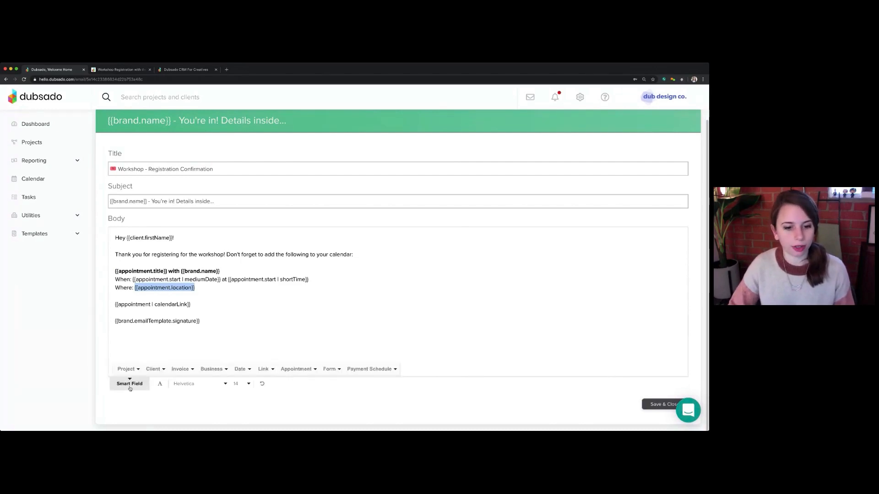
left_click(296, 369)
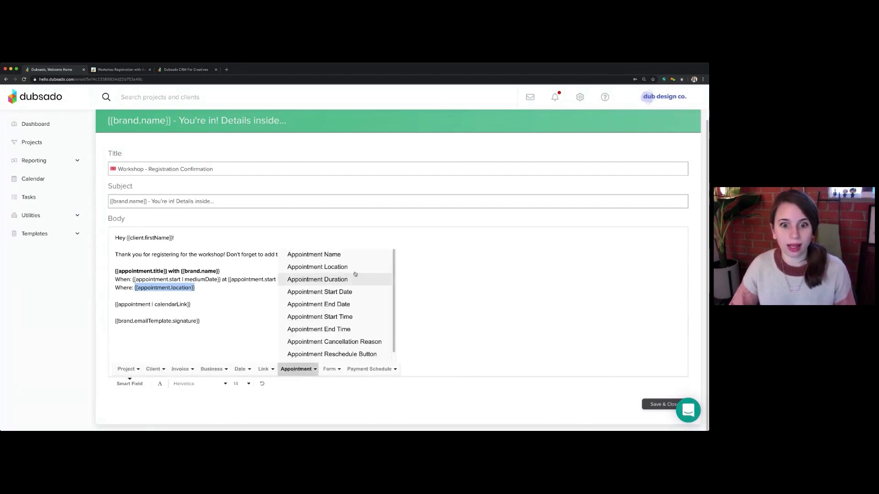
scroll(329, 320, "down", 1)
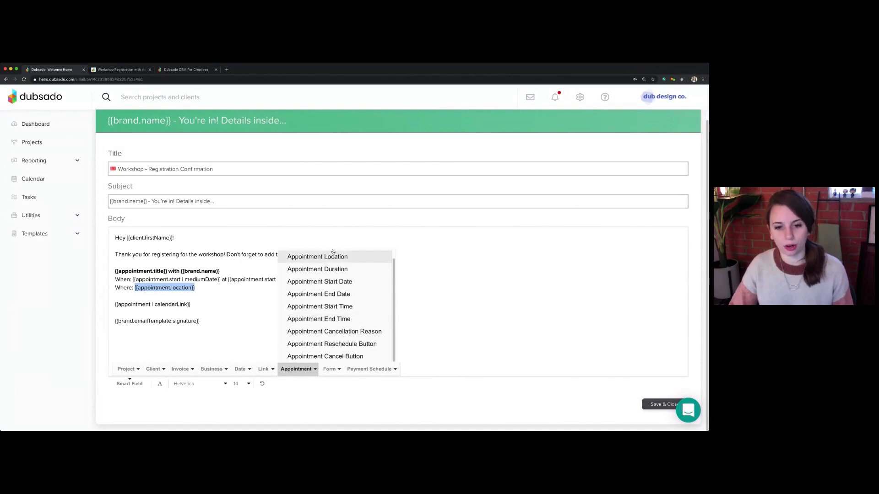
scroll(333, 252, "up", 2)
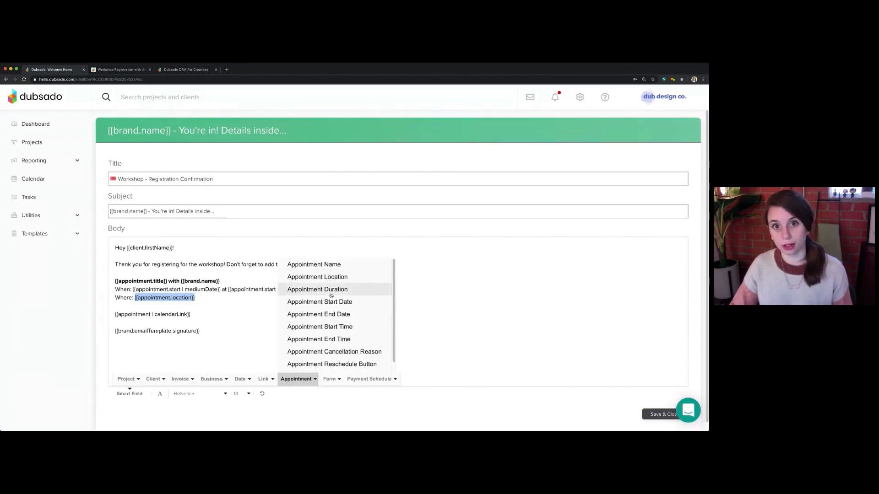
left_click(218, 305)
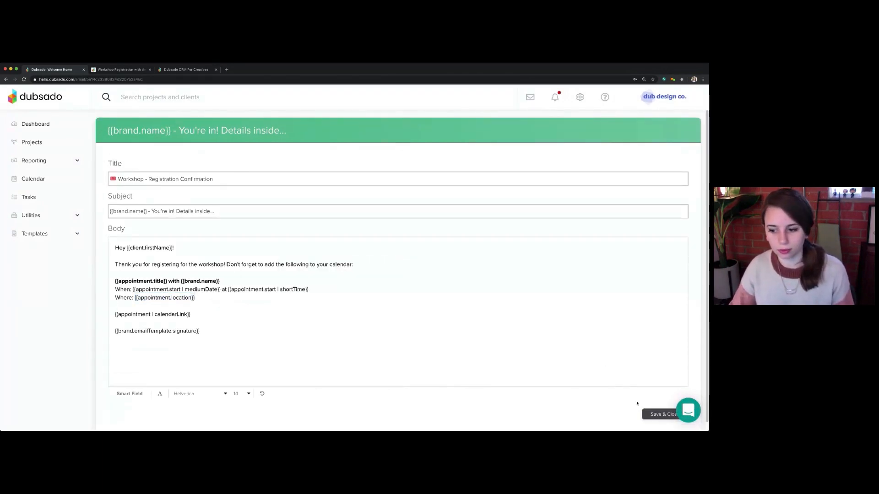
left_click(659, 415)
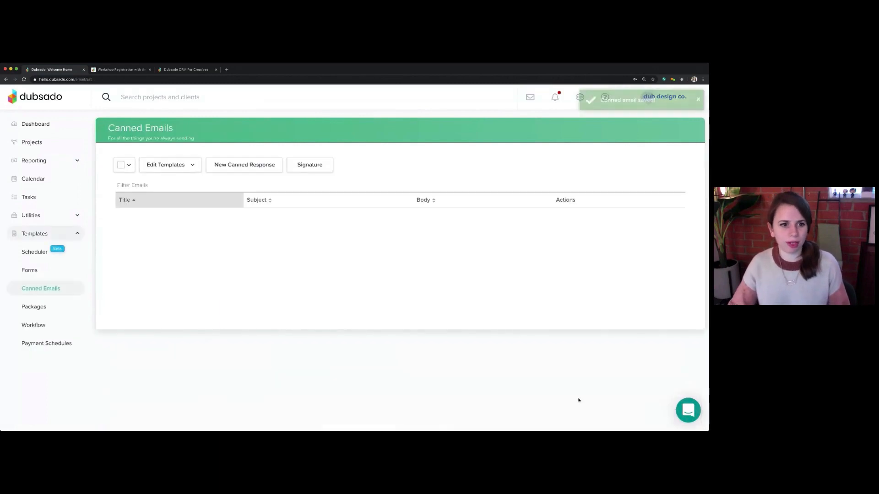
Sort the canned emails by title in descending order and check off session confirmation and session reminder in the Notion instructions
left_click(192, 201)
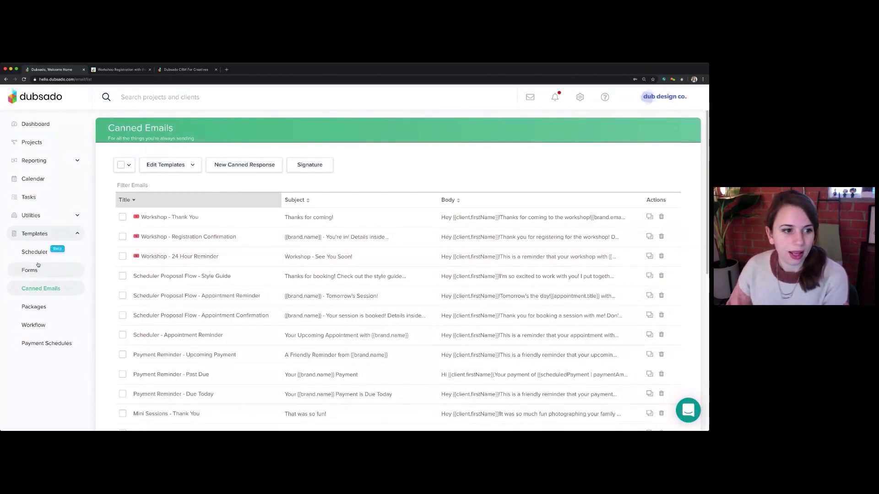
left_click(120, 69)
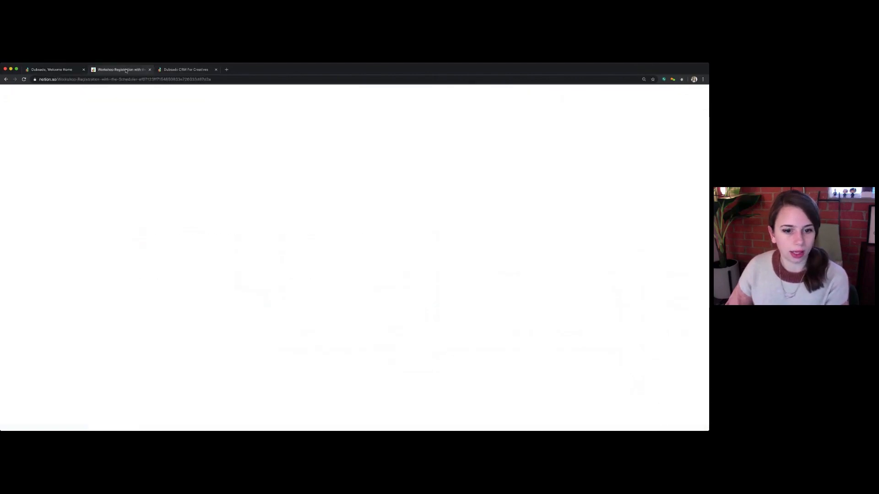
left_click(201, 283)
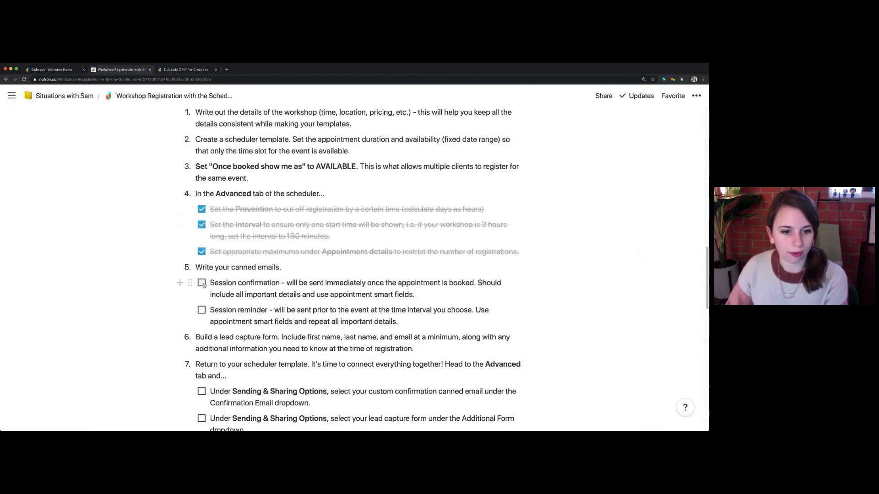
left_click(201, 310)
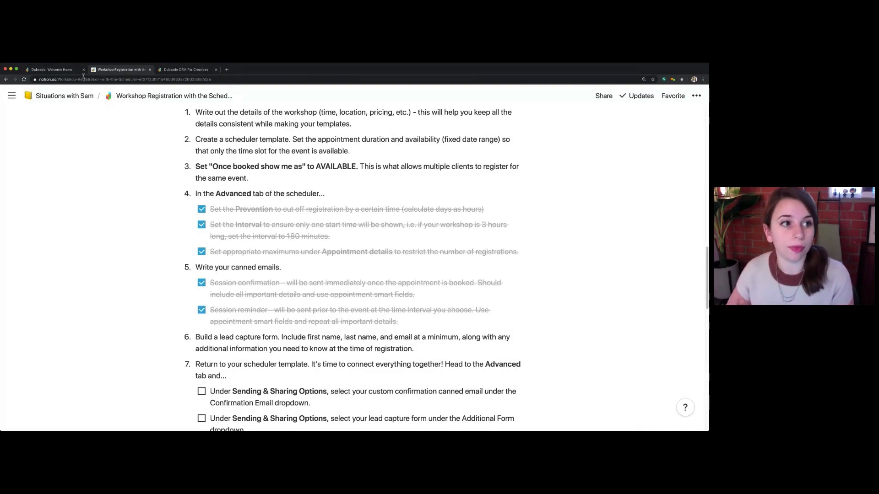
Switch to Dubsado, open the Workshop Registration lead capture form and review its contact fields
left_click(69, 70)
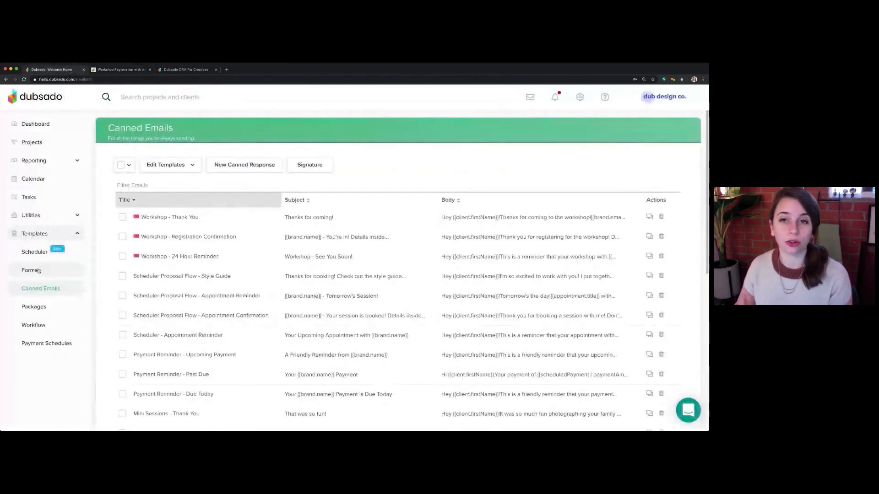
left_click(38, 271)
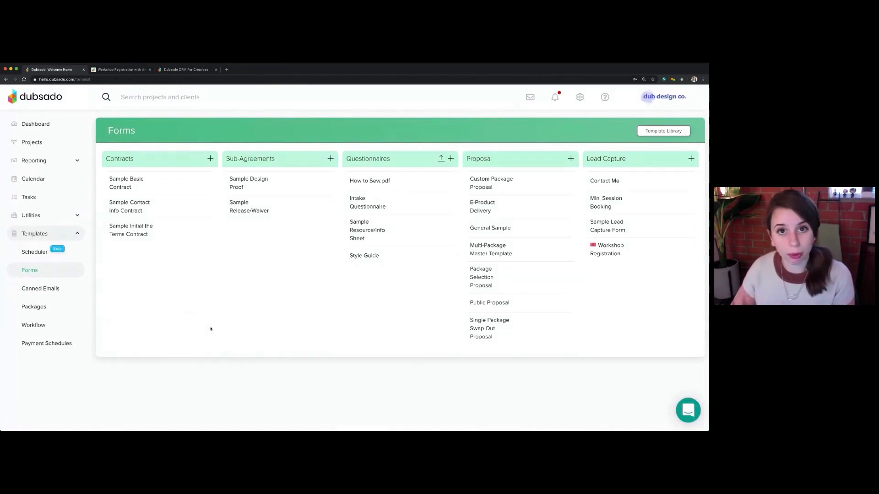
left_click(607, 252)
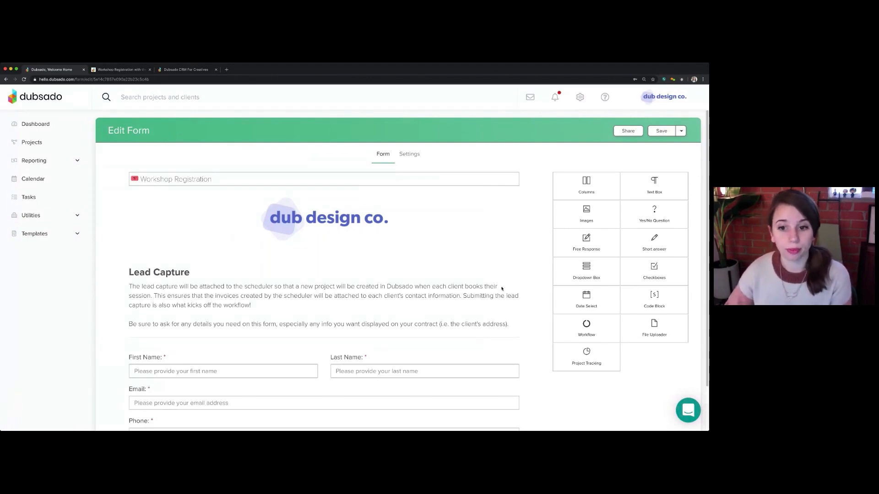
left_click(29, 233)
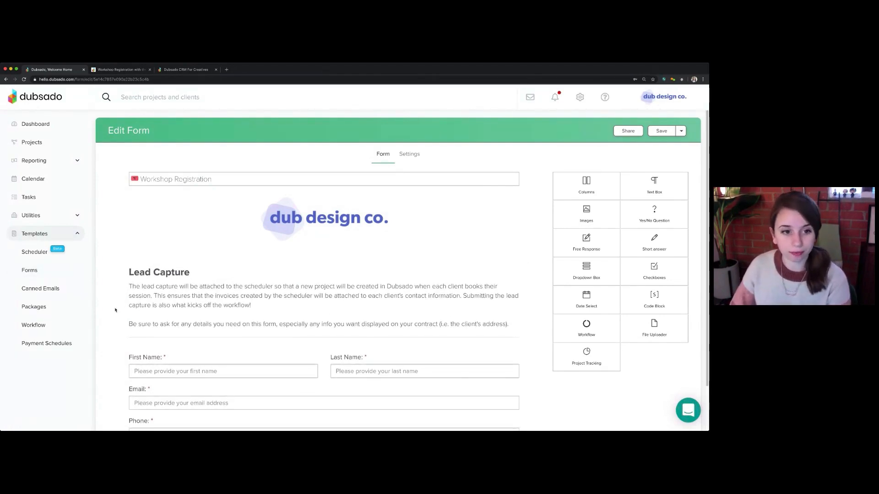
scroll(116, 310, "down", 2)
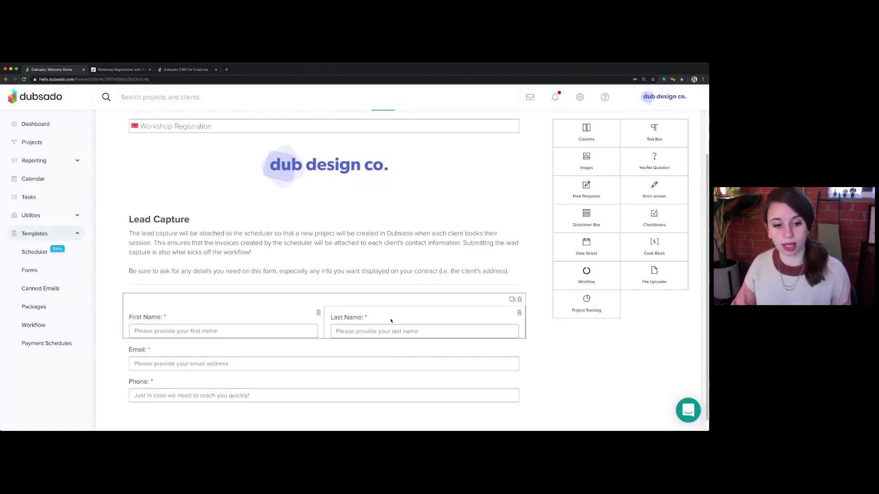
Examine what the First Name question on the lead capture form maps to, and close the question settings
left_click(263, 321)
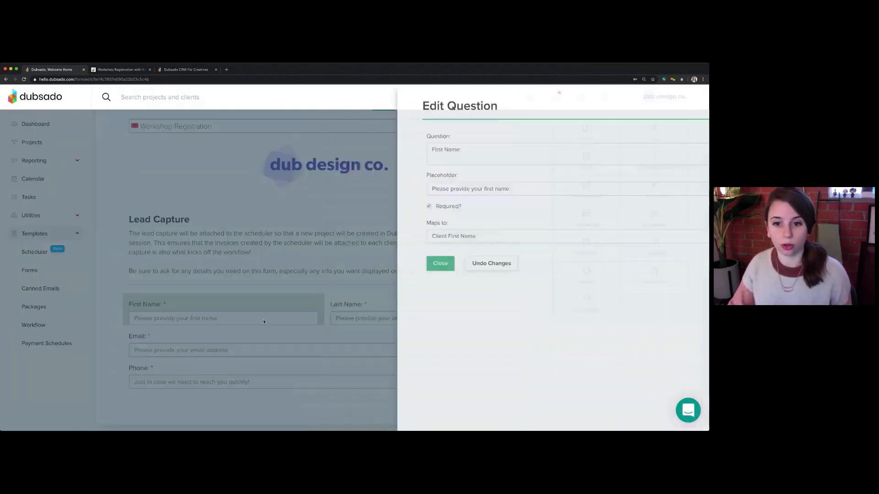
left_click_drag(398, 207, 392, 227)
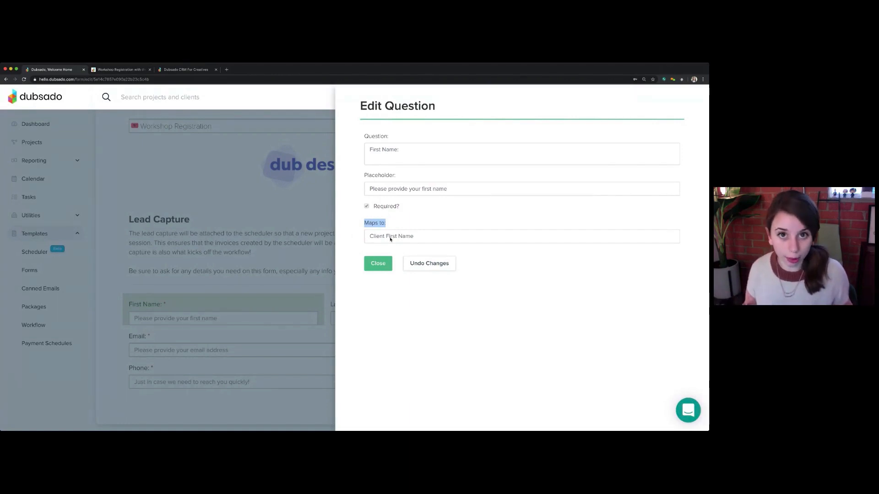
left_click(378, 263)
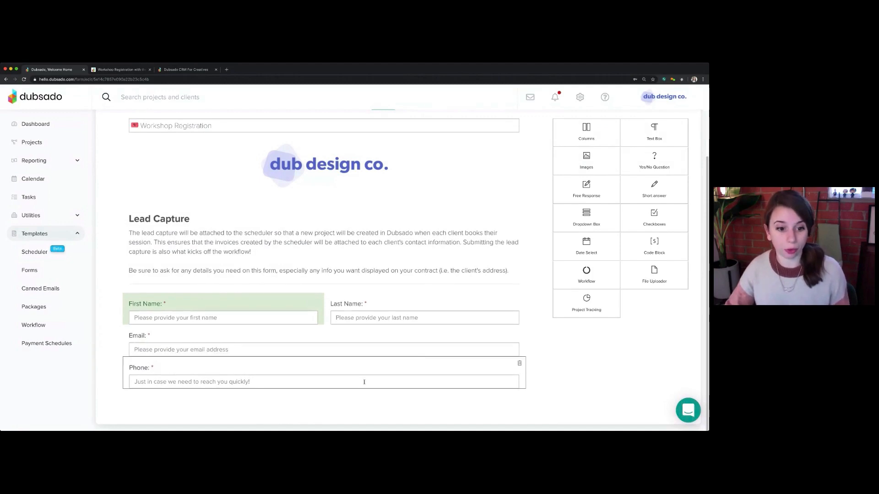
scroll(365, 382, "up", 2)
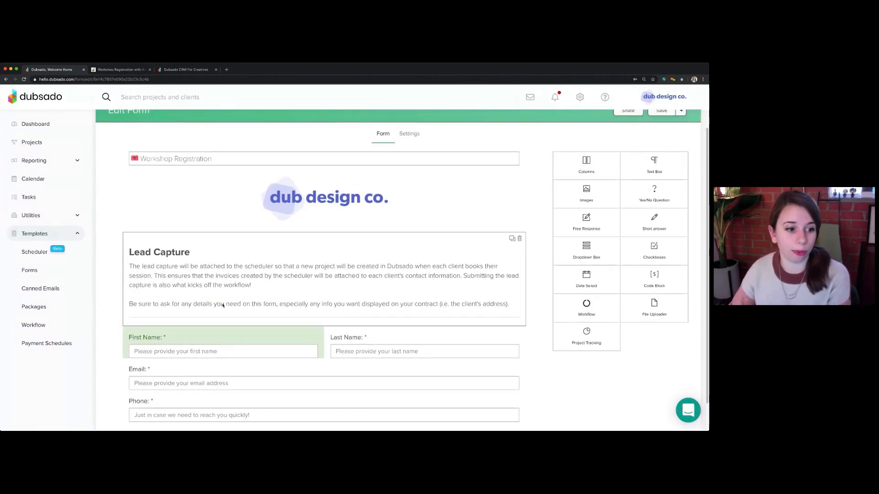
Switch to the Notion instructions and read the steps for connecting the emails, form, invoice and notifications to the scheduler
left_click(118, 70)
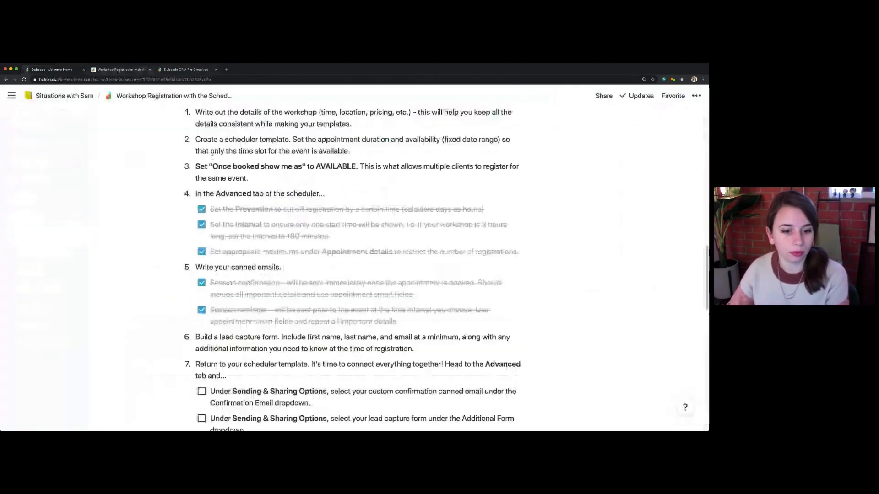
scroll(273, 194, "down", 5)
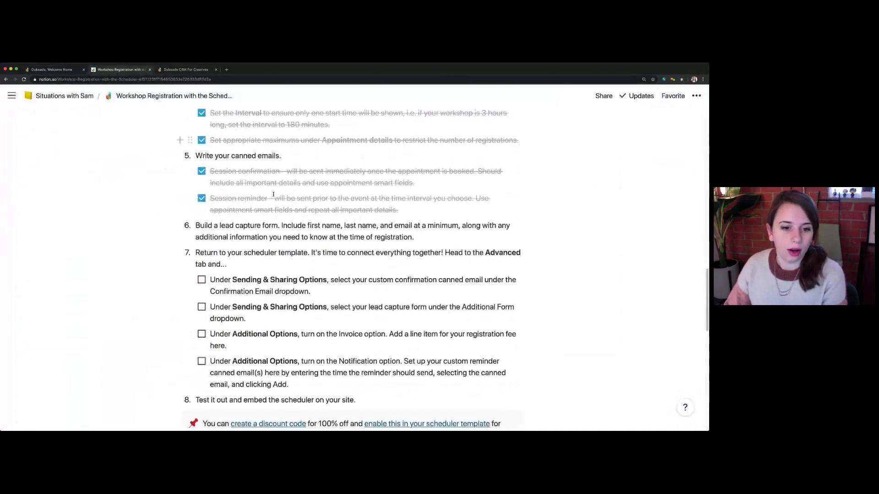
scroll(273, 194, "down", 2)
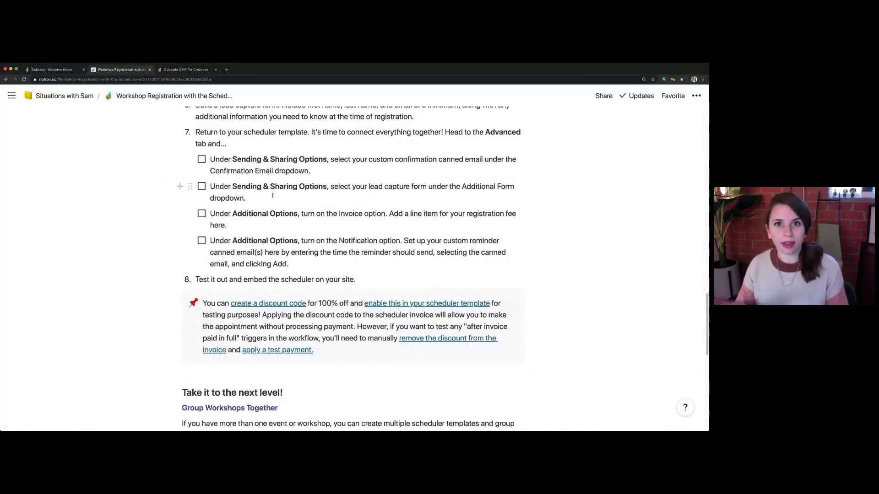
Return to Dubsado and set the Photography Workshop scheduler's confirmation email to Workshop - Registration Confirmation
left_click(54, 70)
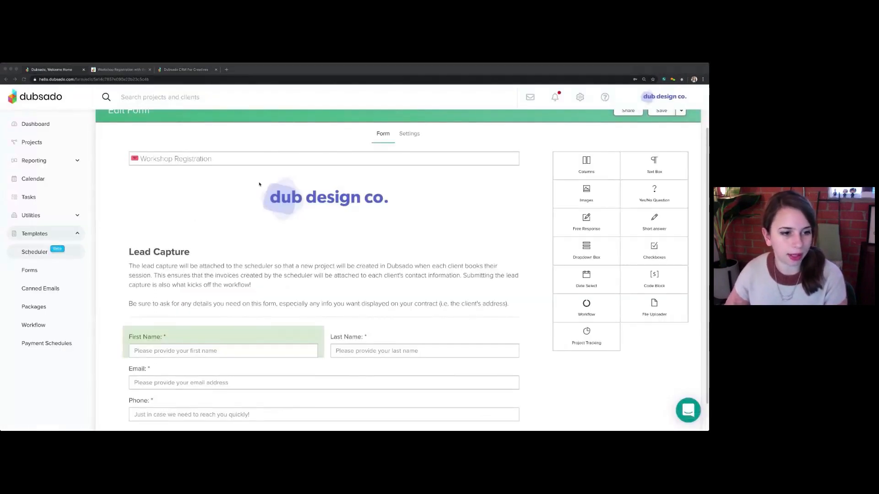
left_click(398, 117)
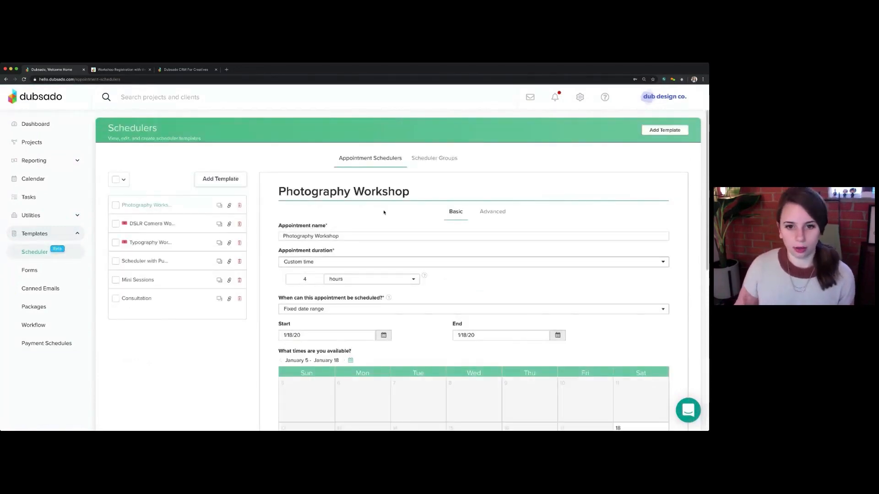
left_click(494, 214)
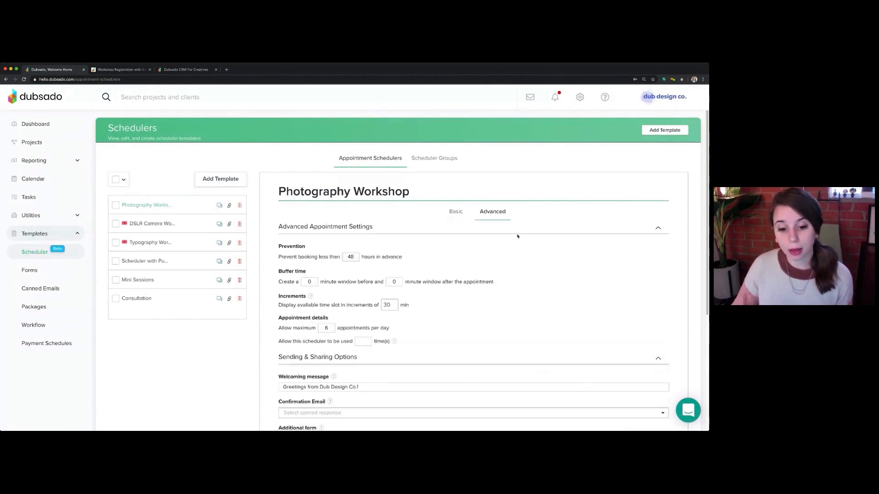
scroll(515, 241, "down", 5)
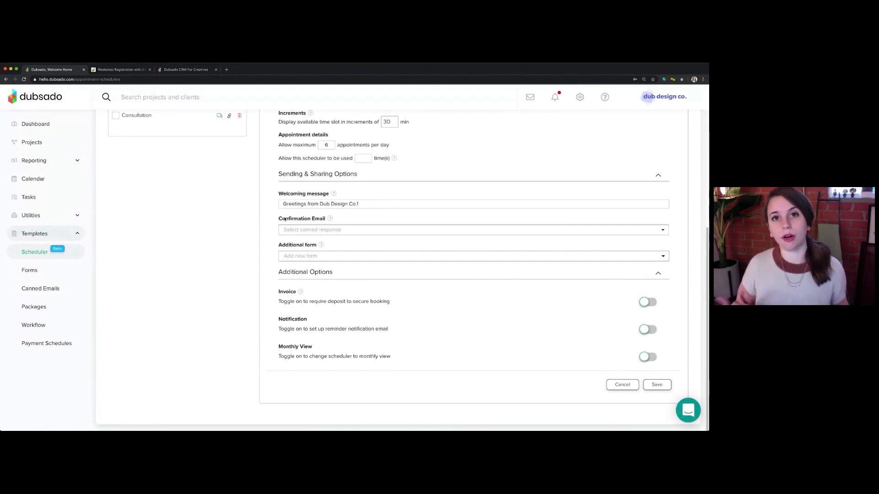
left_click(331, 229)
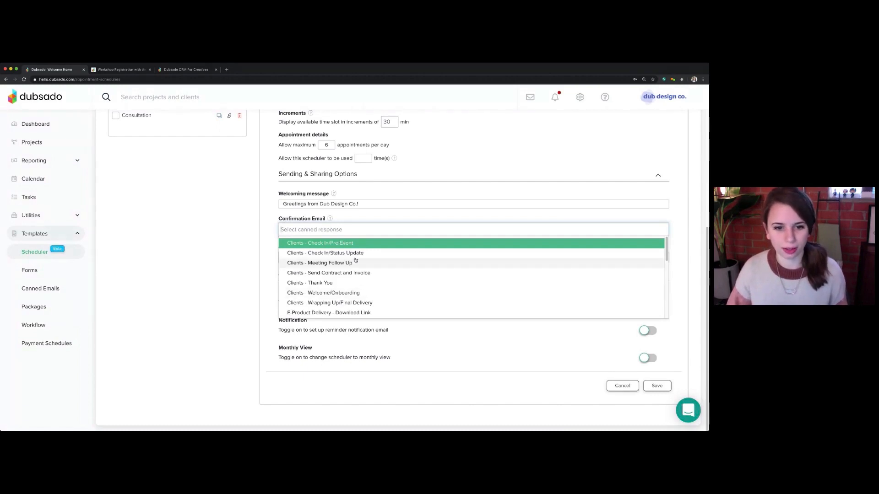
scroll(348, 290, "down", 5)
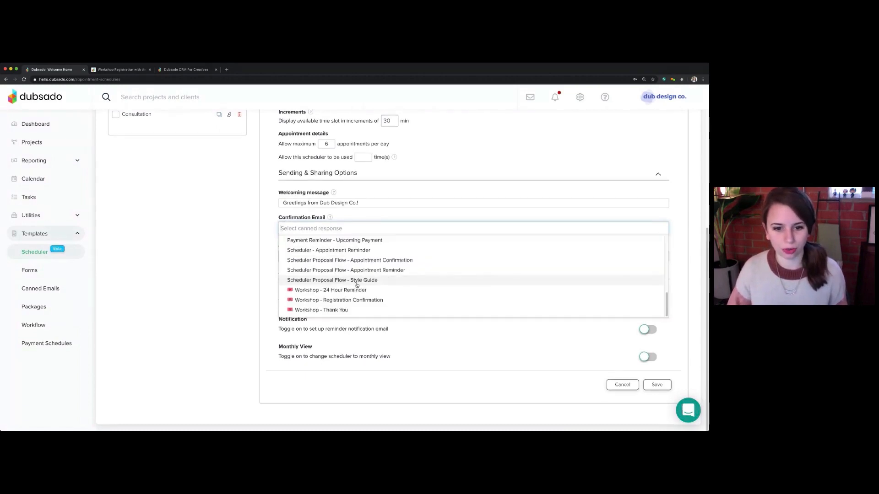
left_click(343, 299)
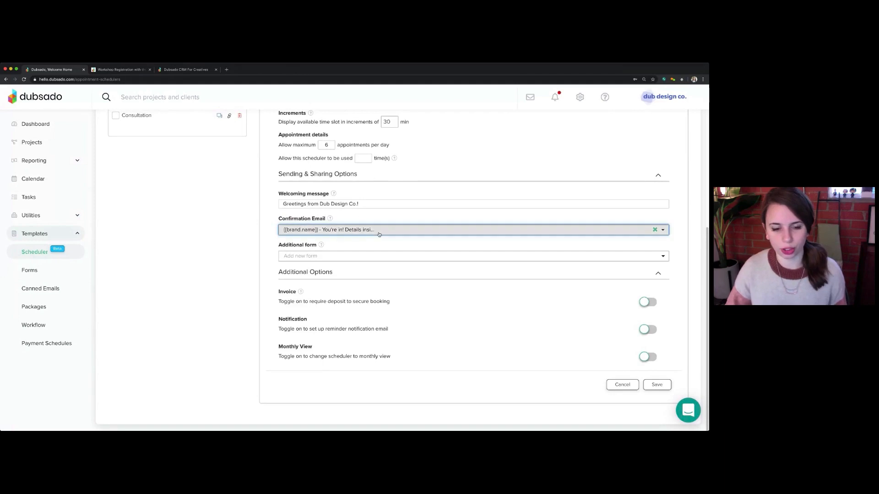
Attach the Workshop Registration lead capture as the scheduler's additional form
left_click_drag(283, 245, 319, 248)
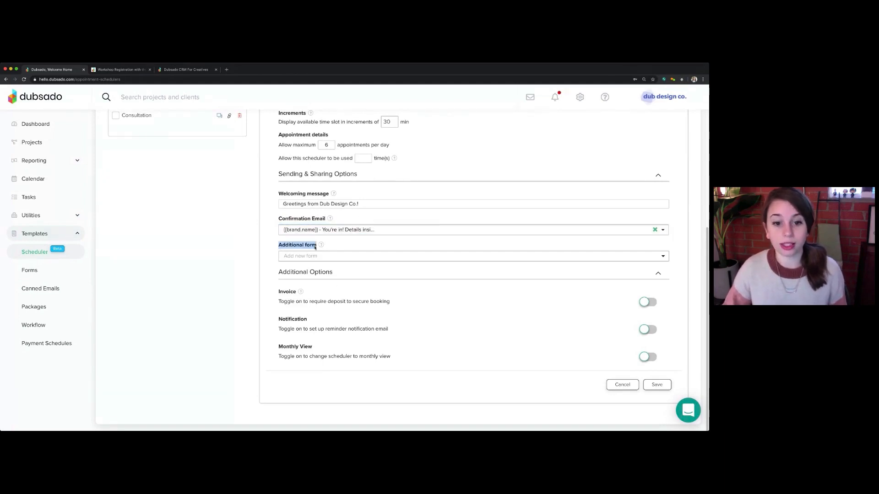
mouse_move(319, 248)
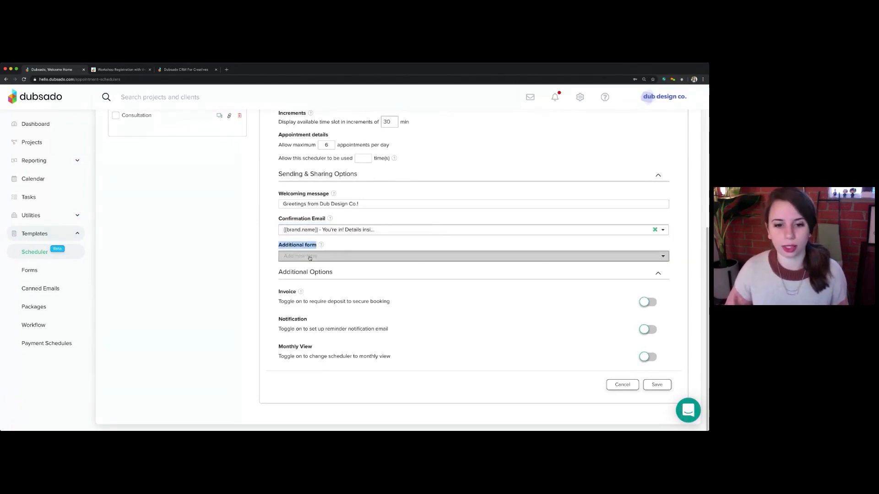
left_click(310, 256)
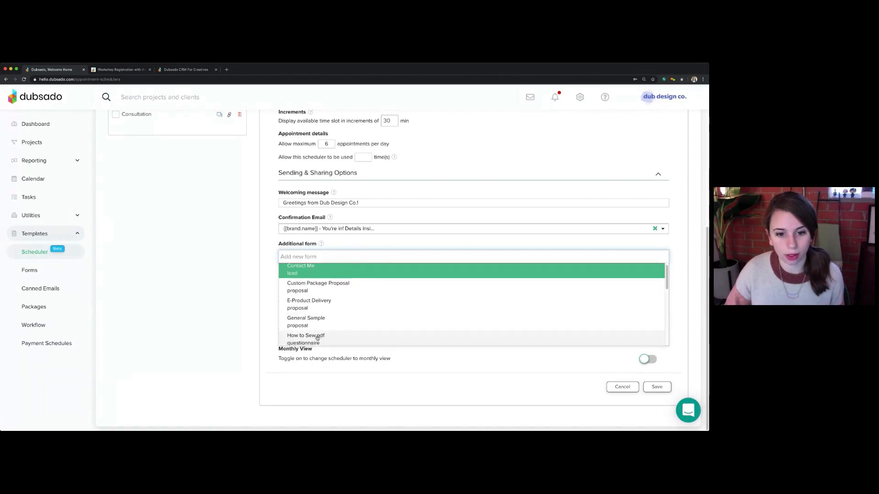
scroll(317, 336, "down", 6)
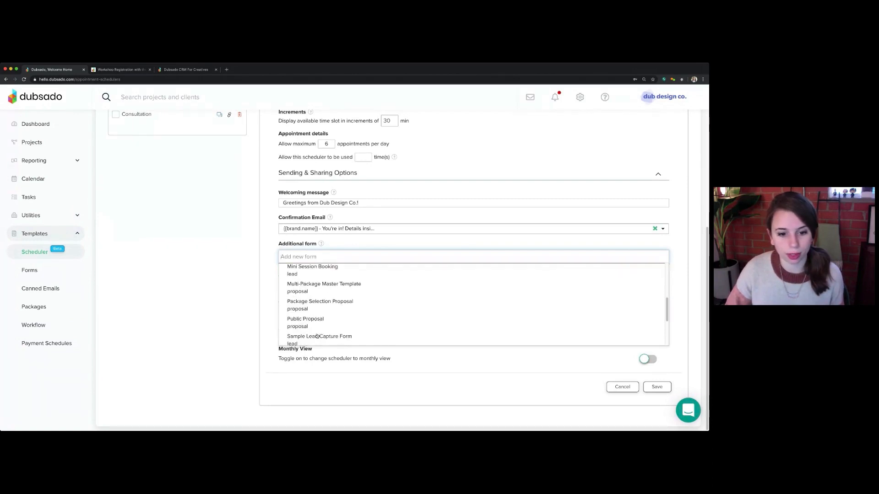
scroll(316, 337, "down", 2)
left_click(302, 332)
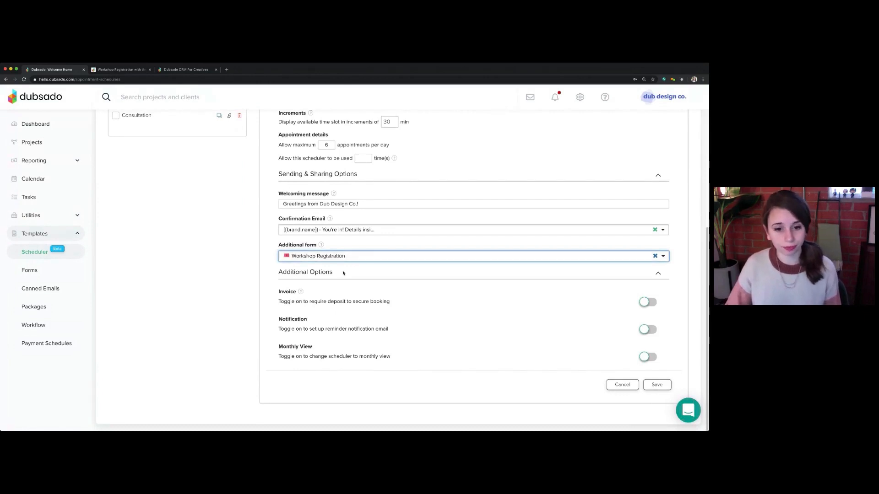
Enable the scheduler's notification option and add a reminder 24 hours prior using the Workshop - 24 Hour Reminder canned email
left_click_drag(278, 321, 317, 324)
left_click(263, 324)
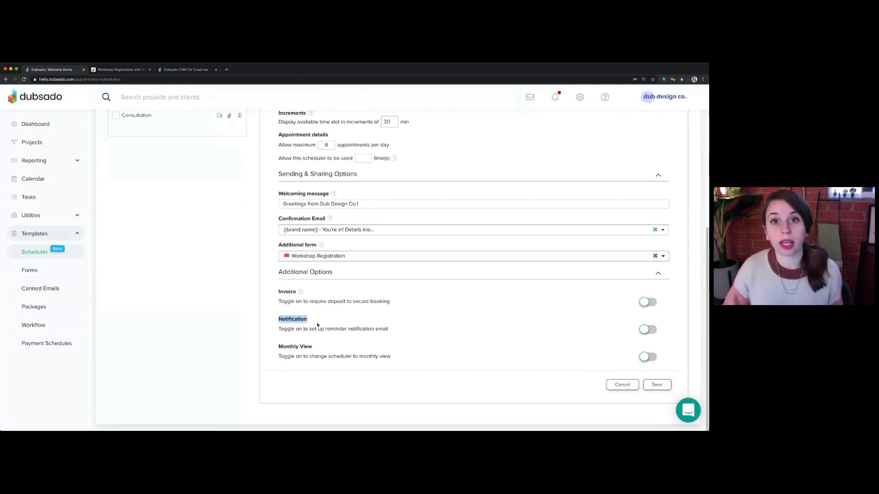
left_click(648, 329)
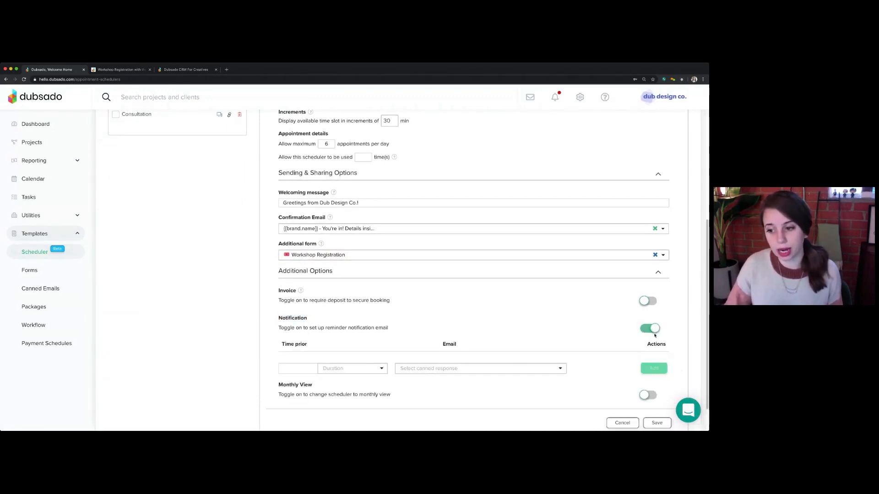
left_click(294, 371)
type("24")
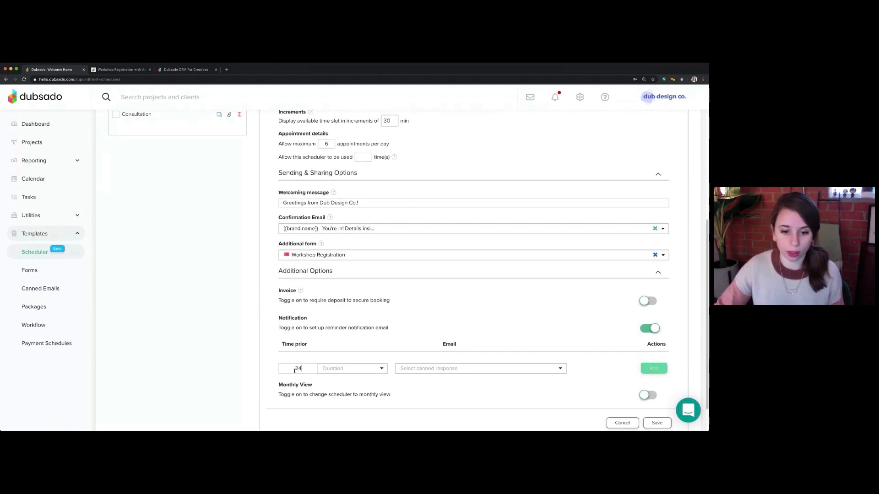
left_click(333, 369)
left_click(341, 393)
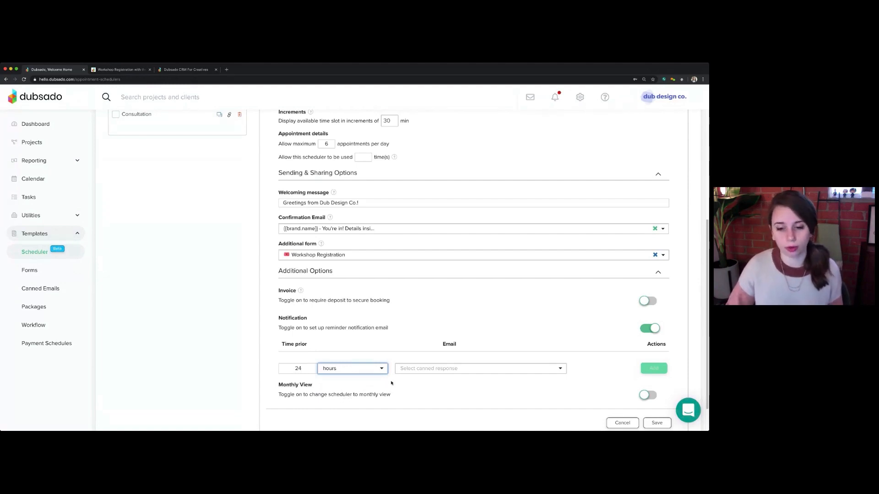
left_click(426, 372)
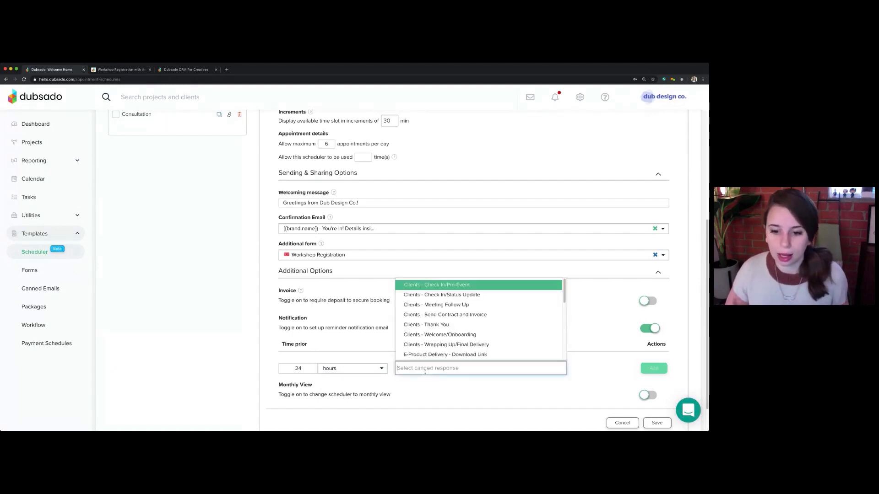
scroll(437, 339, "down", 5)
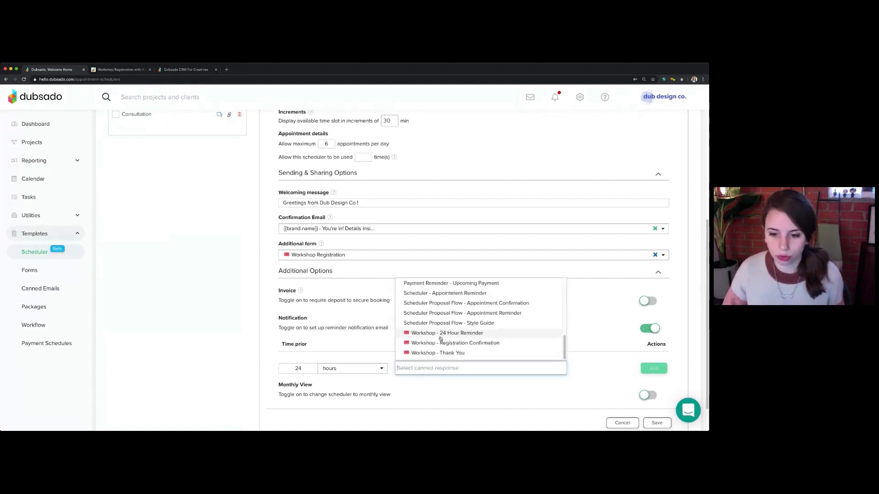
left_click(488, 333)
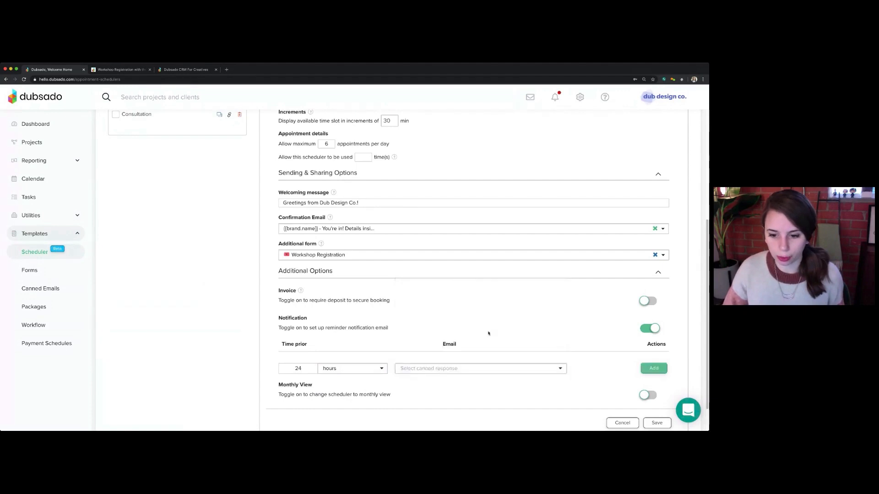
left_click(656, 371)
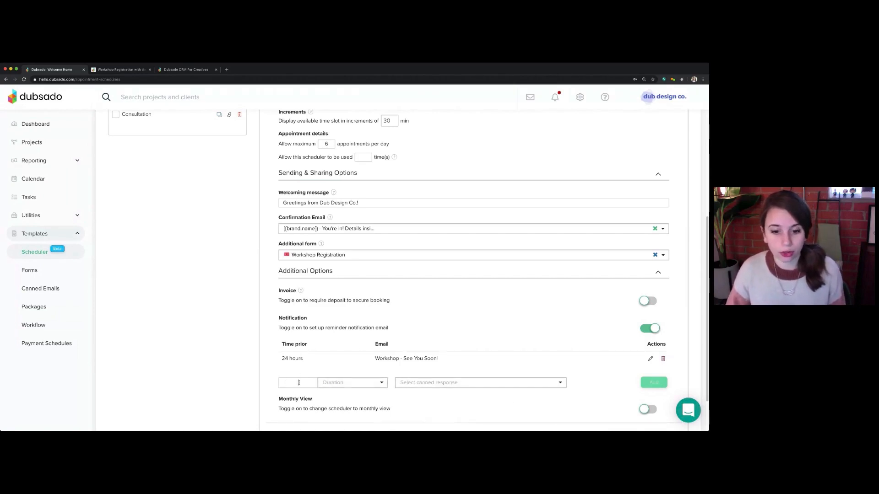
Set the timing of a second reminder email entry for the scheduler to 72 hours
left_click(333, 383)
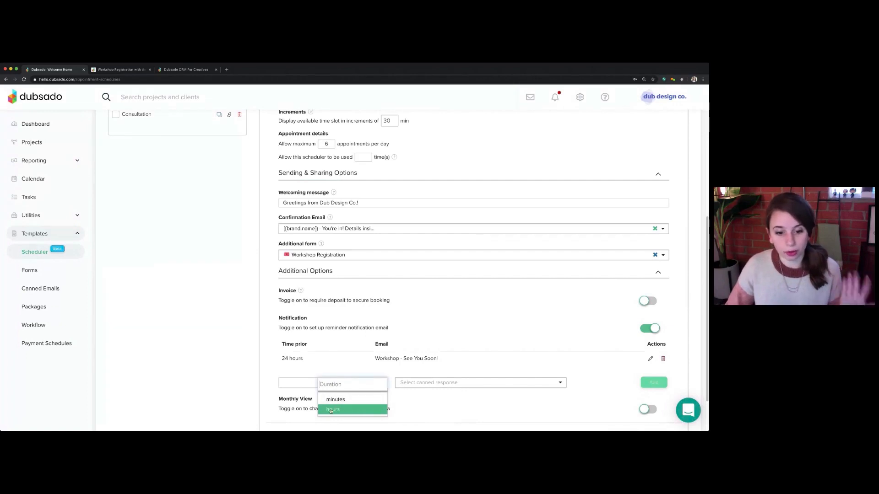
left_click(300, 383)
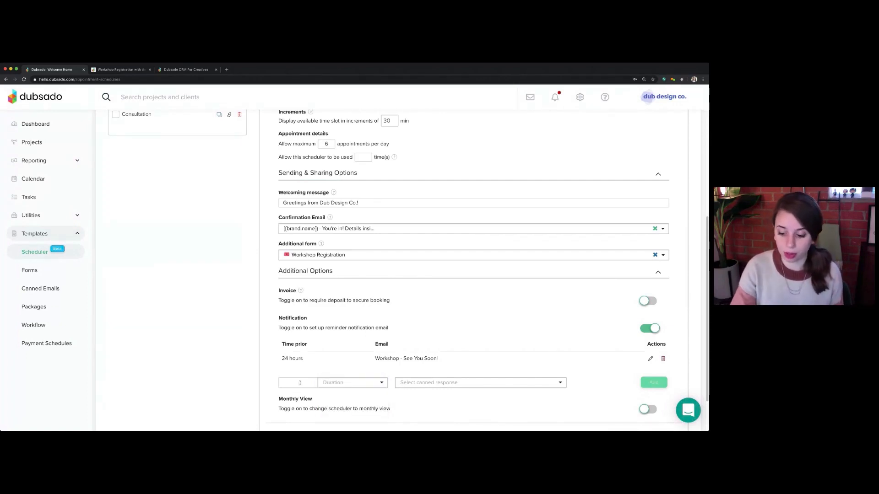
type("72")
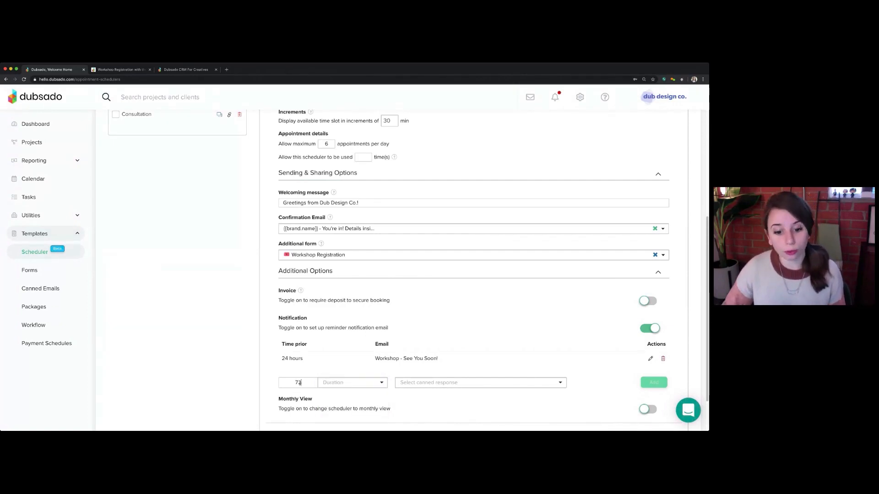
left_click(353, 382)
left_click(330, 409)
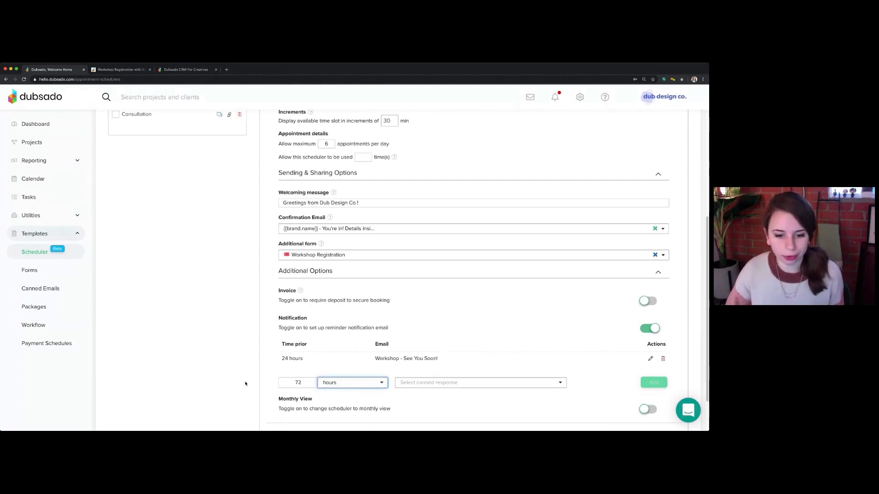
Enable the monthly view for the Photography Workshop scheduler
scroll(248, 384, "down", 1)
scroll(248, 385, "down", 2)
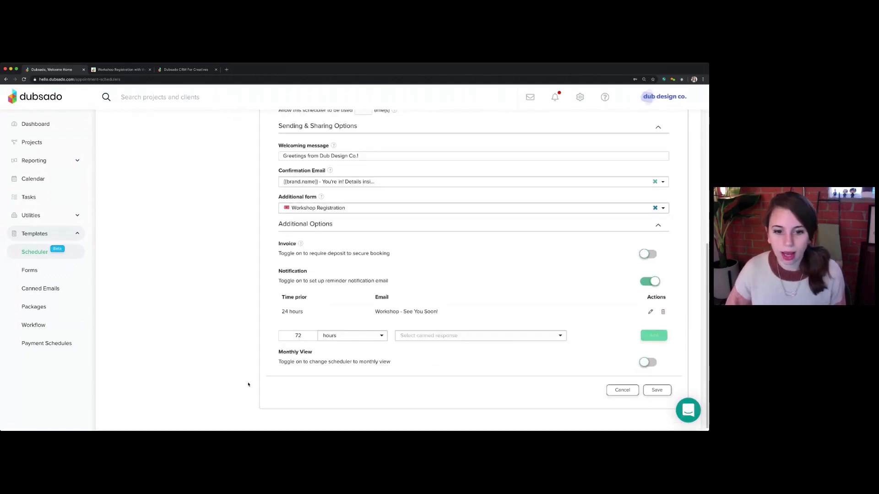
left_click_drag(277, 352, 342, 356)
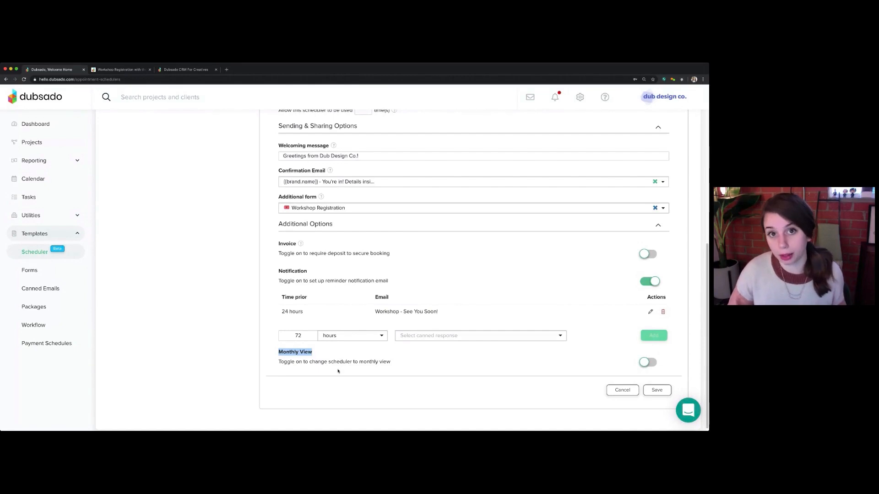
left_click(640, 363)
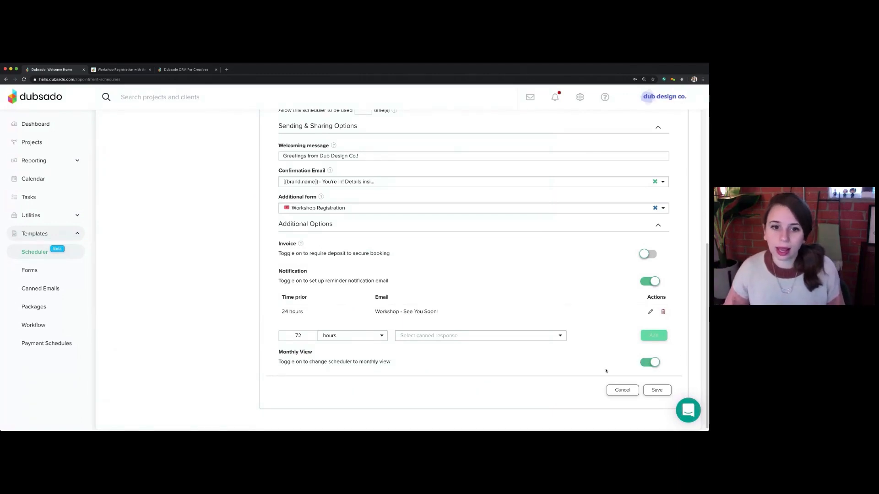
Enable the scheduler's invoice option and start a new line item named Registration Fee
left_click_drag(278, 244, 297, 246)
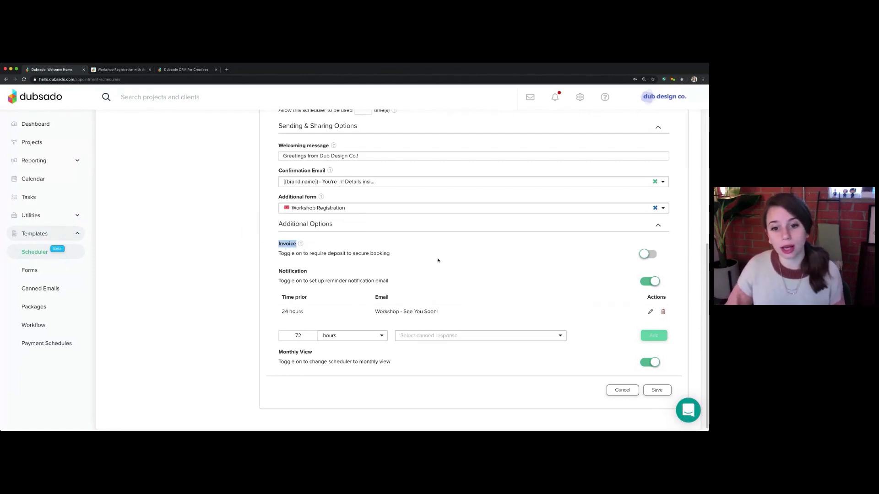
left_click(645, 255)
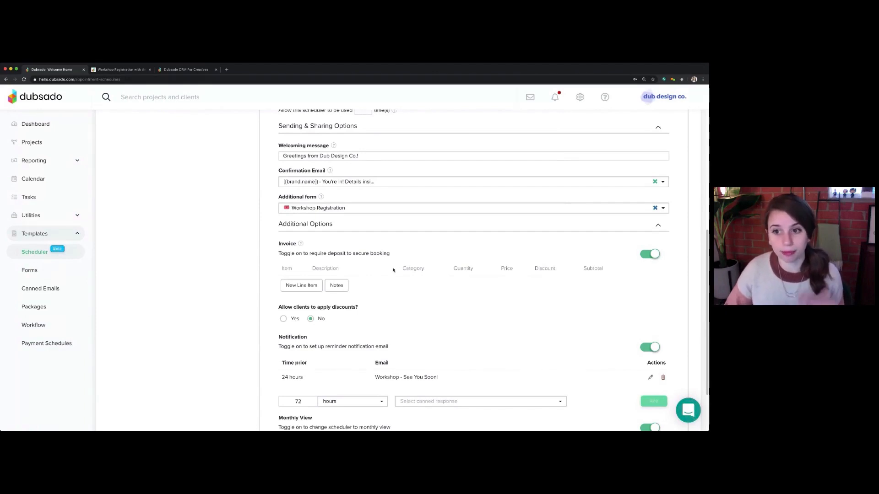
left_click(298, 287)
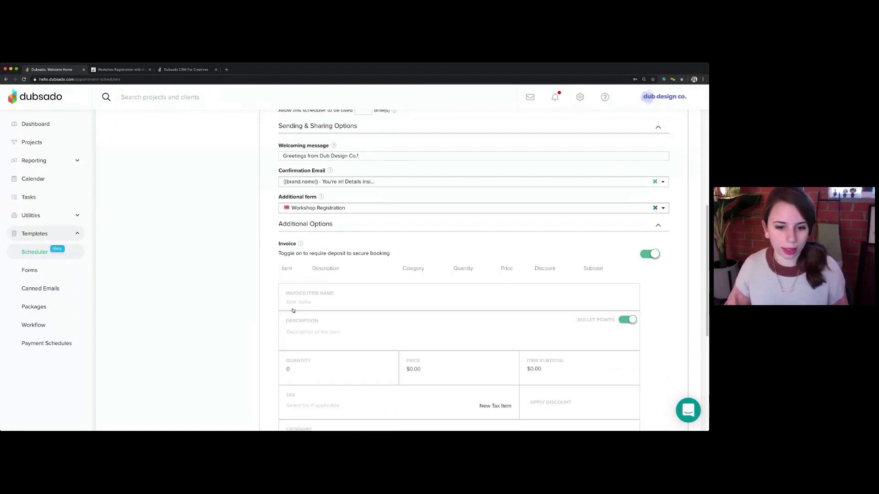
left_click(301, 302)
type("Regis")
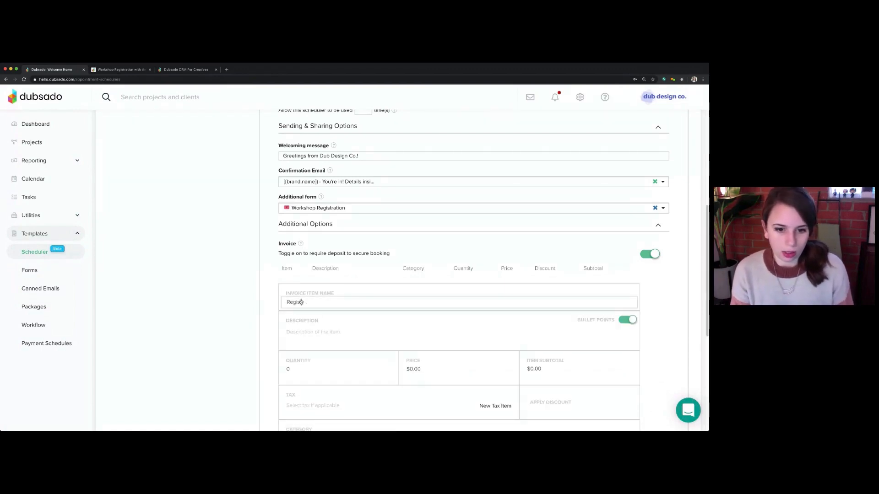
type("tration Fee")
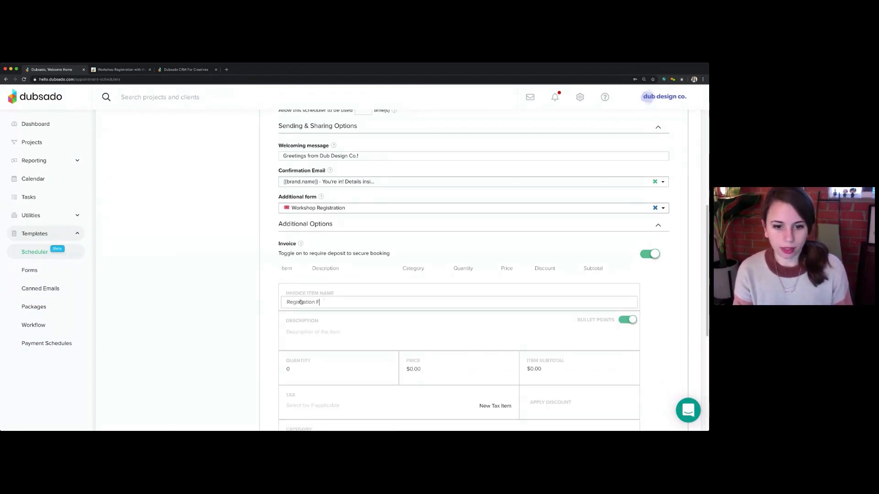
Set the Registration Fee's quantity to 1 and price to $600, and add the item to the invoice
left_click(317, 329)
left_click(317, 374)
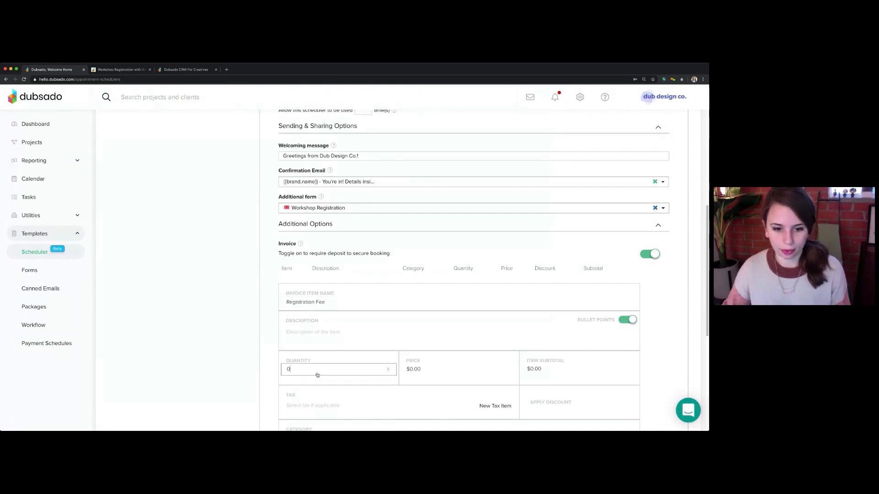
key("BackSpace")
type("1")
left_click(407, 370)
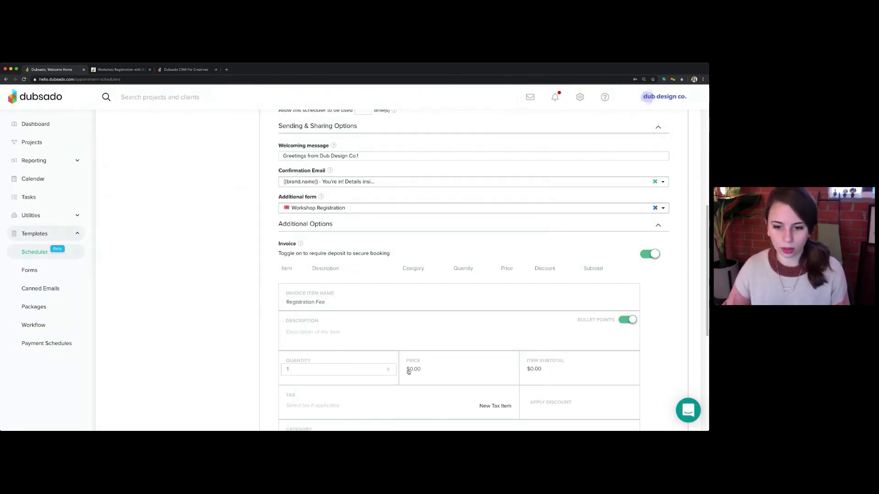
type("600")
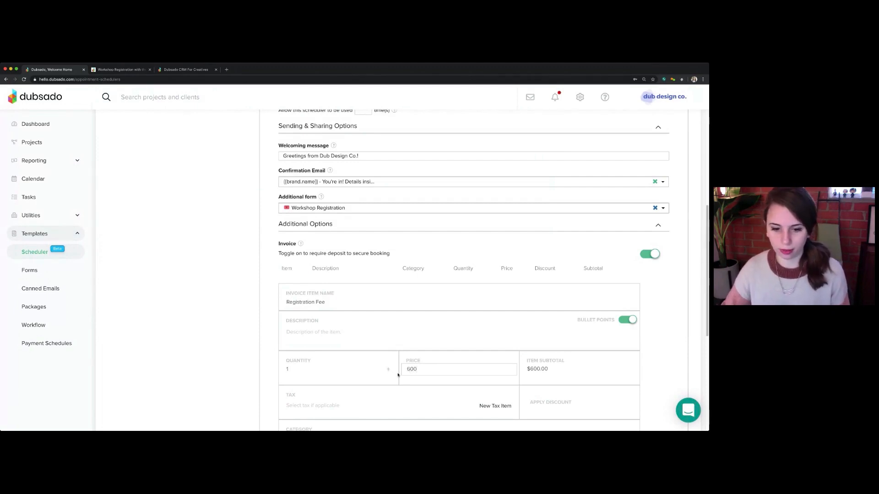
scroll(397, 375, "down", 3)
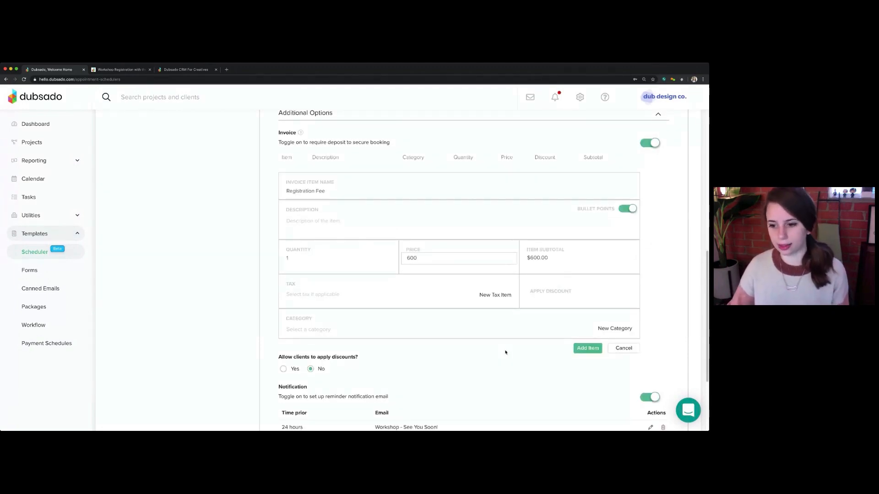
left_click(590, 350)
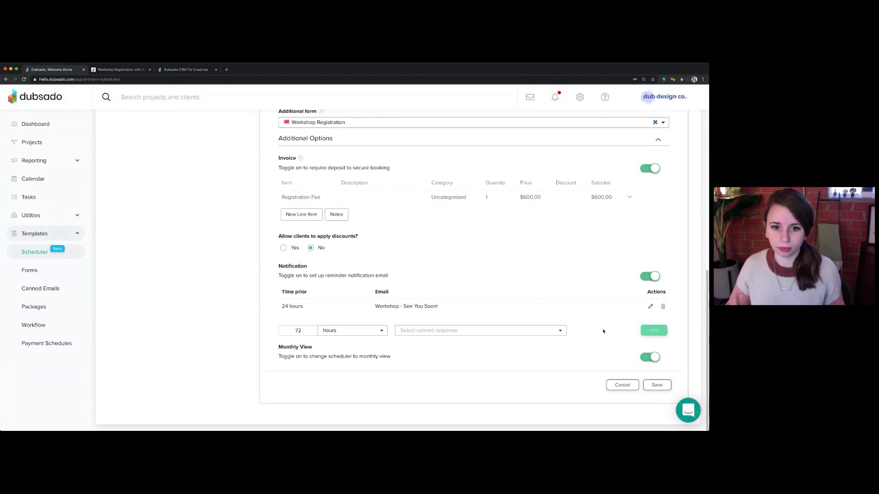
Review the scheduler's advanced settings and save the Photography Workshop template
scroll(603, 331, "up", 3)
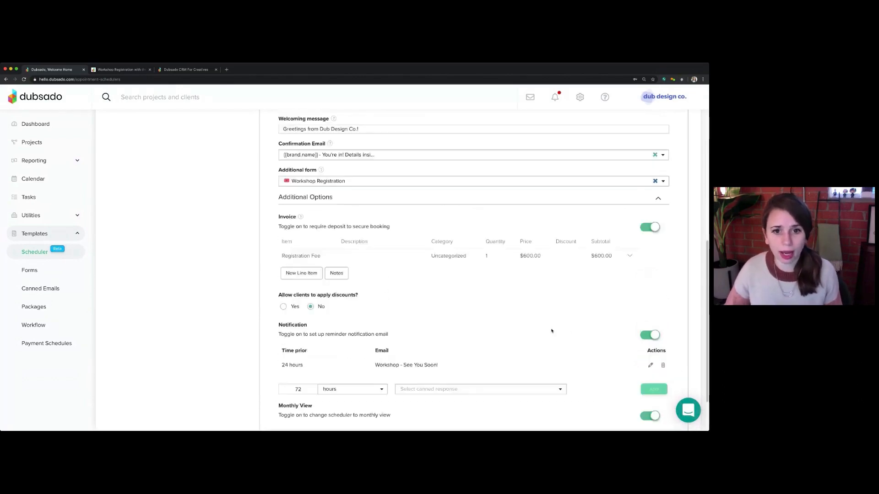
scroll(551, 331, "up", 5)
scroll(434, 295, "up", 3)
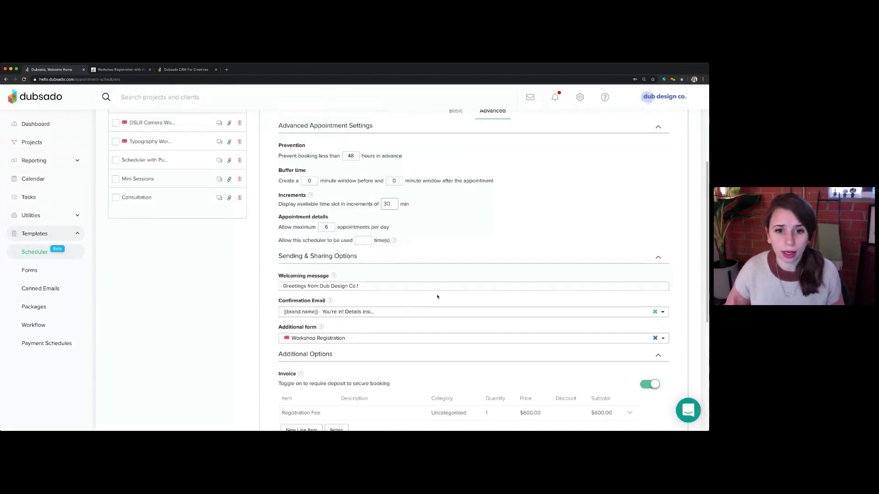
scroll(437, 297, "up", 1)
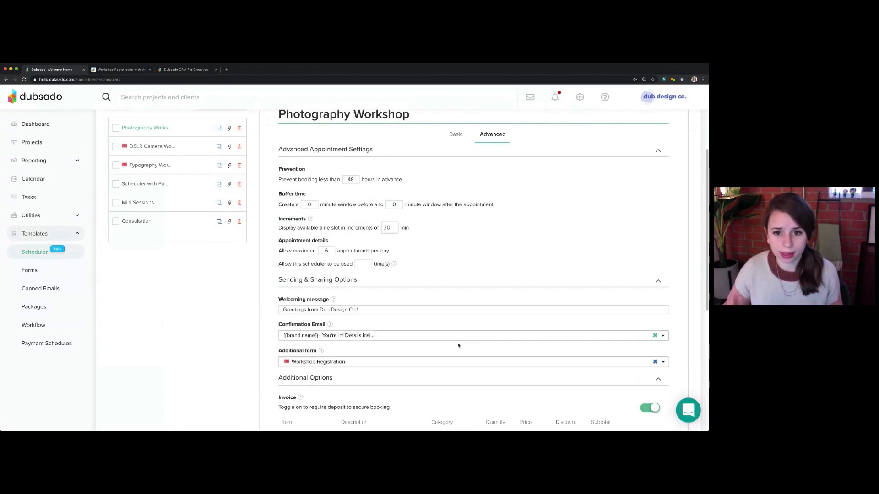
scroll(457, 329, "down", 7)
scroll(458, 343, "down", 4)
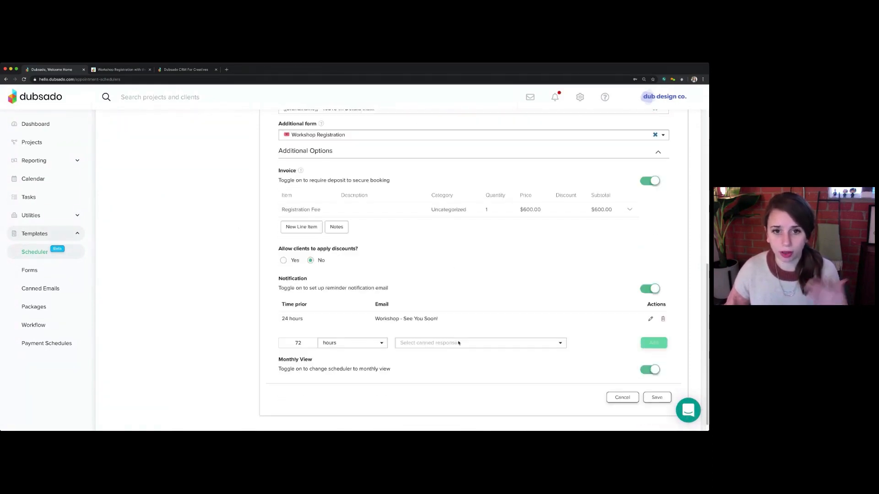
scroll(458, 343, "up", 2)
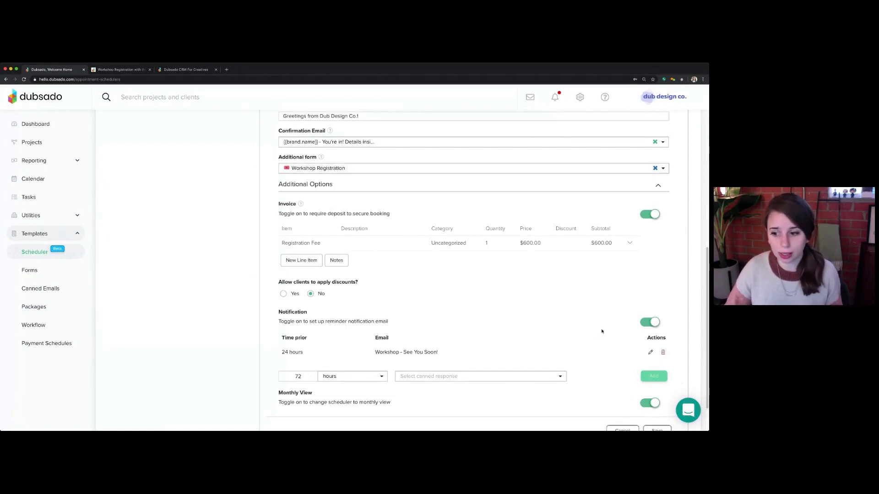
scroll(631, 366, "down", 2)
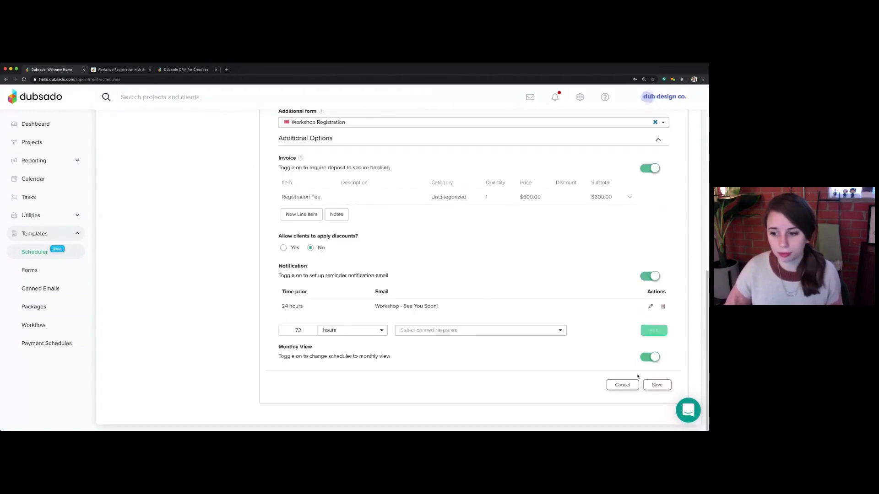
left_click(659, 385)
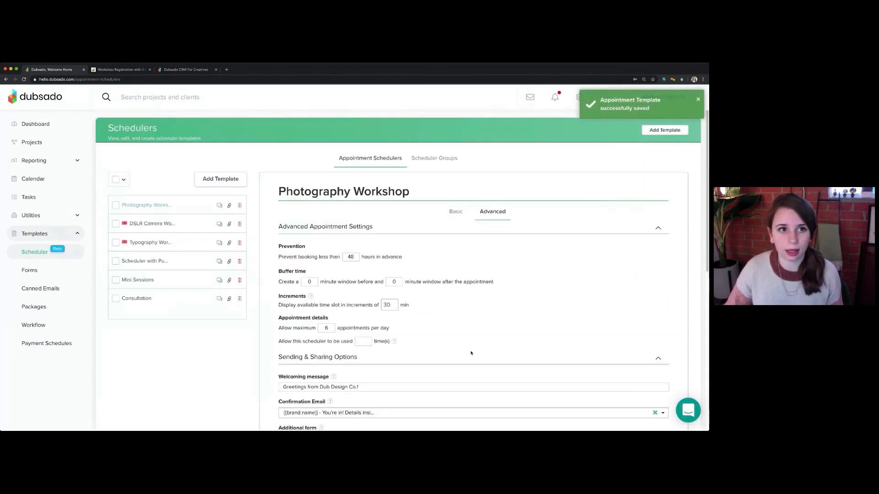
Copy the Photography Workshop scheduler's direct link from its sharing options and close them
left_click(229, 205)
double_click(279, 334)
triple_click(245, 336)
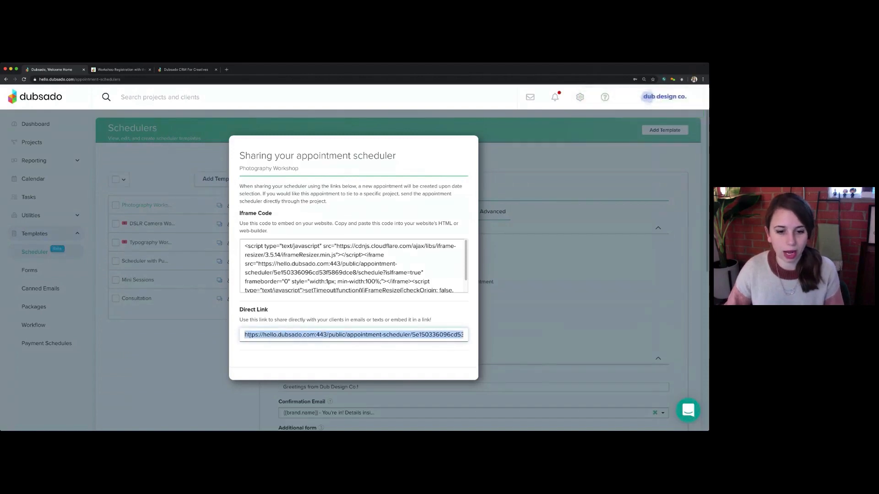
left_click(193, 344)
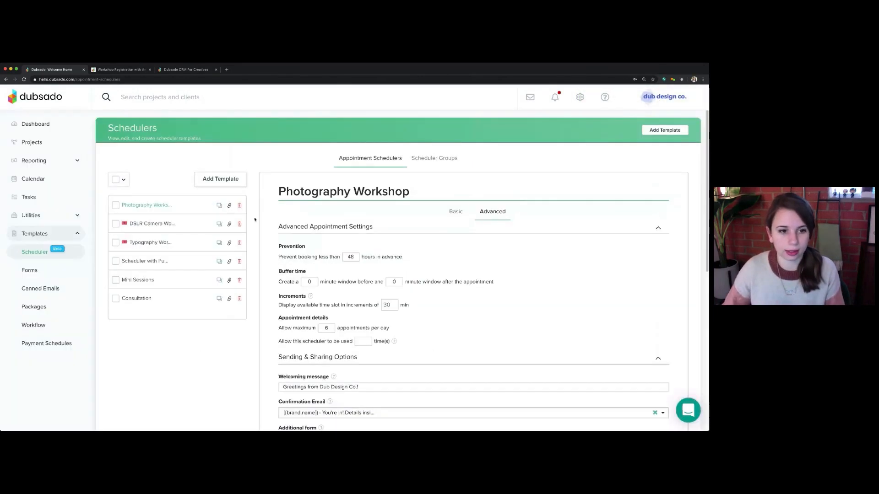
Close the old Dubsado CRM For Creatives browser tab and load the copied scheduler link in a new one
left_click(217, 70)
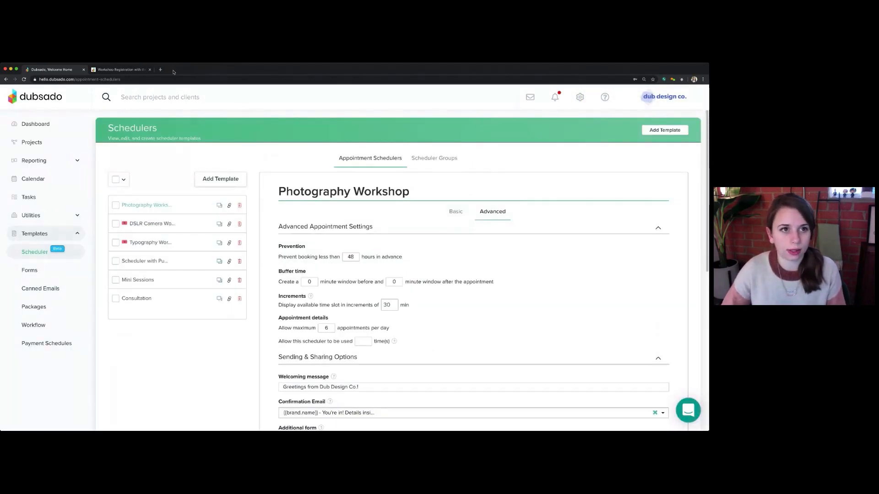
left_click(161, 71)
type("hello.dubsado.com/public/appointment-scheduler/5ef50336096cd53f5869dce8/schedule")
key("Return")
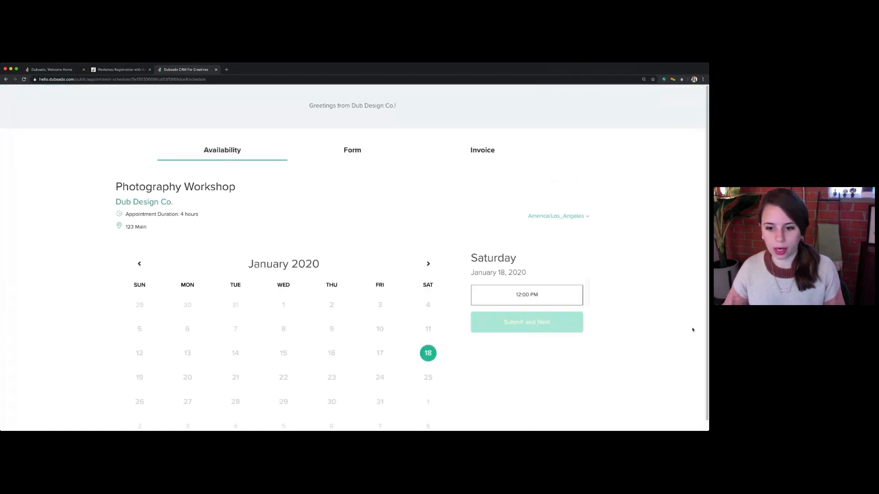
Choose the 12:00 PM slot on Saturday, January 18, 2020 and continue to the form
scroll(645, 339, "down", 1)
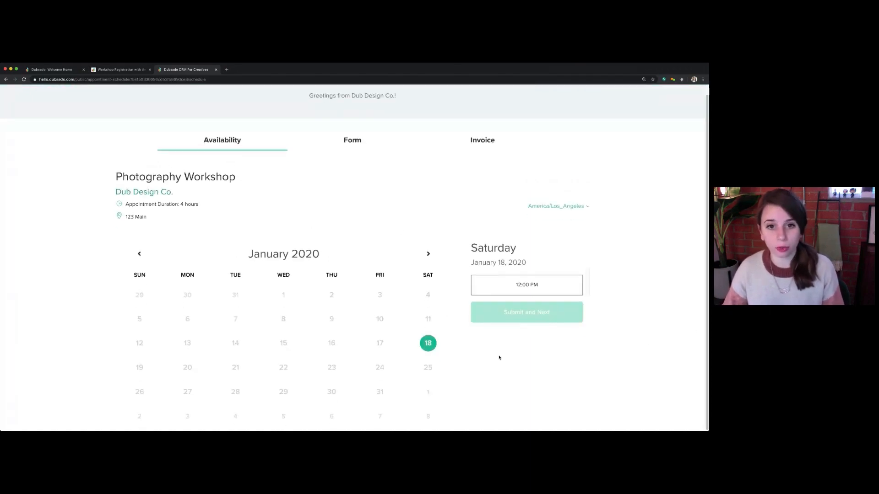
left_click(521, 288)
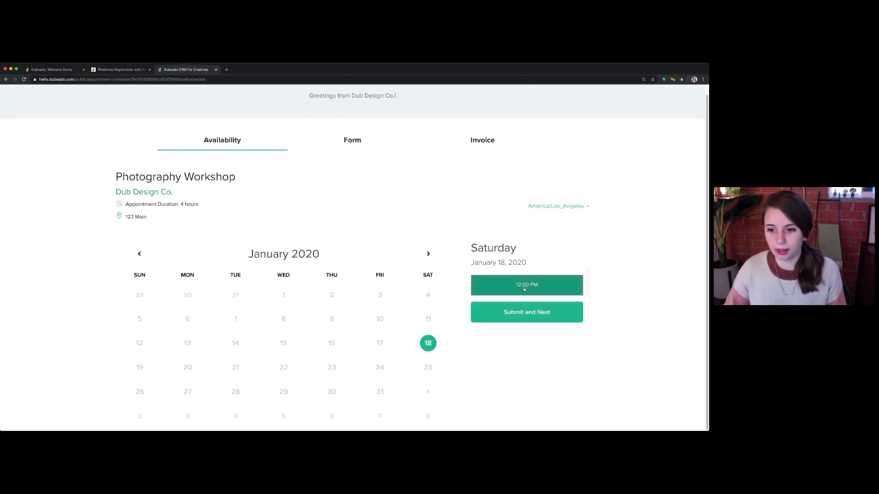
left_click(529, 315)
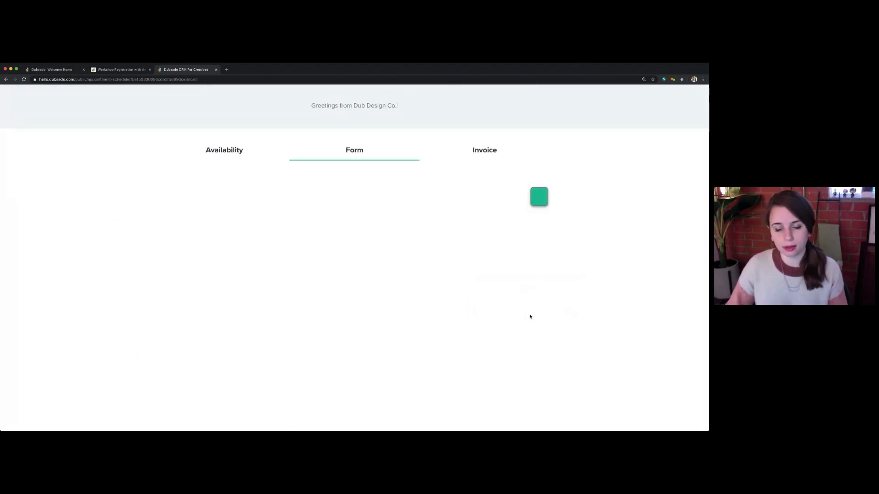
Enter the attendee's first and last name in the lead capture form
scroll(508, 335, "down", 2)
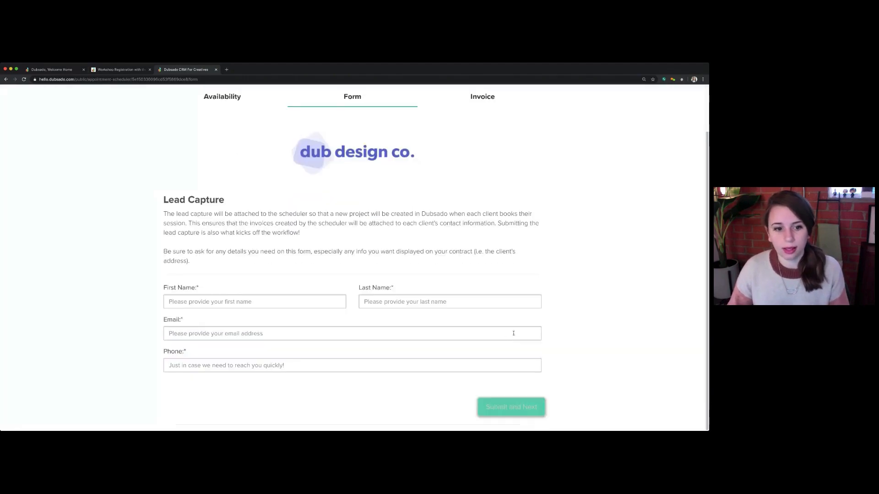
left_click(305, 302)
key("Tab")
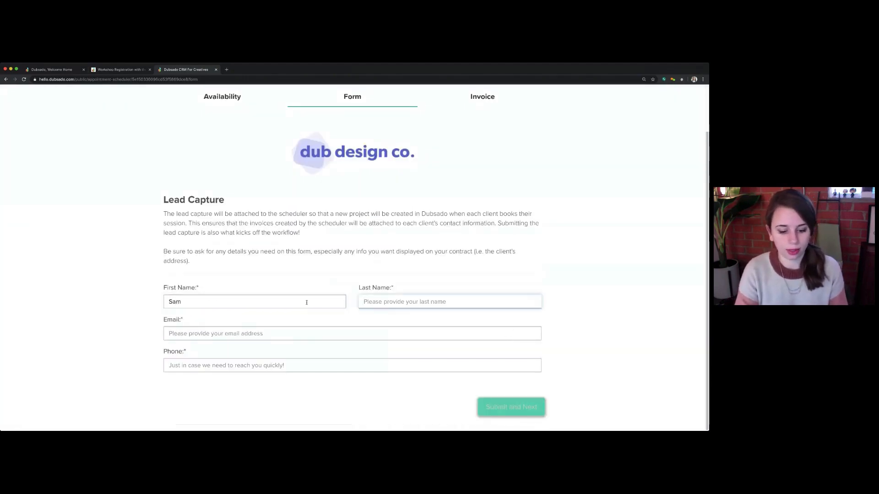
key("Tab")
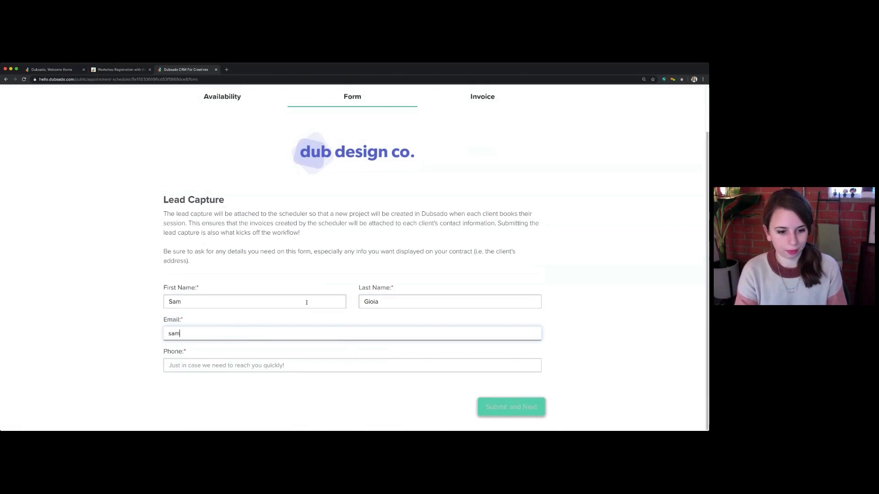
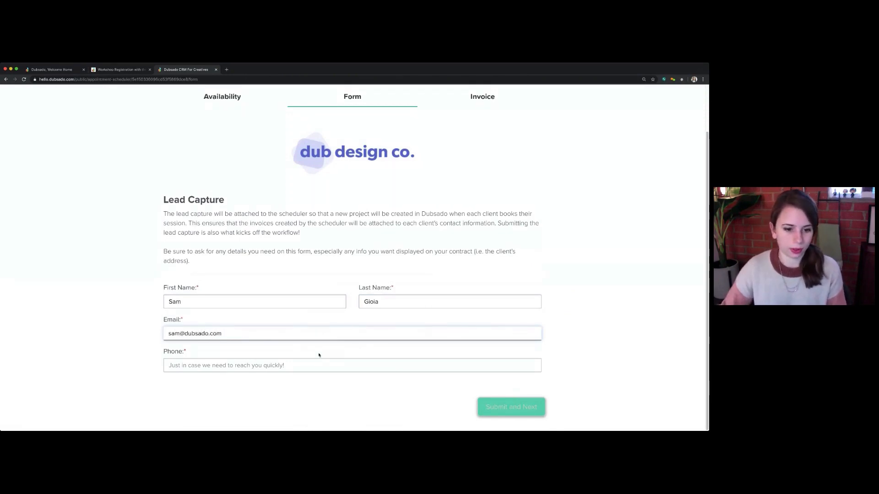
Fill in the attendee's email address and phone number in the lead capture form
key("Tab")
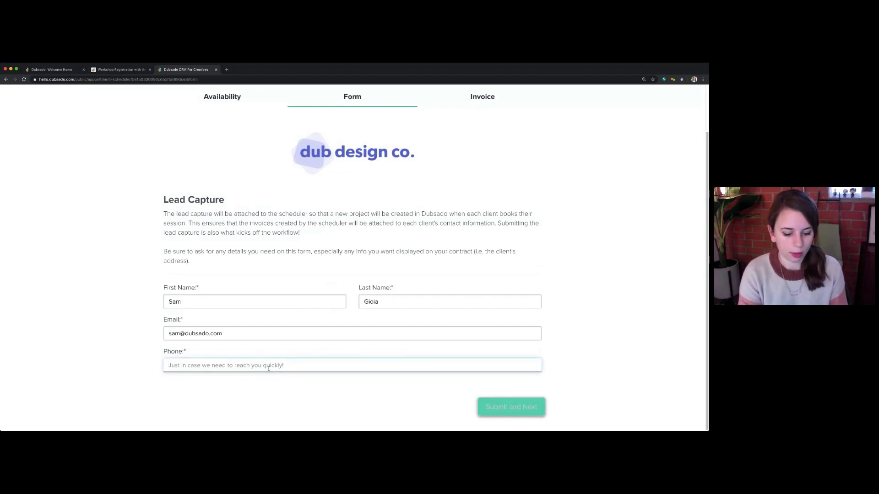
type("818-111")
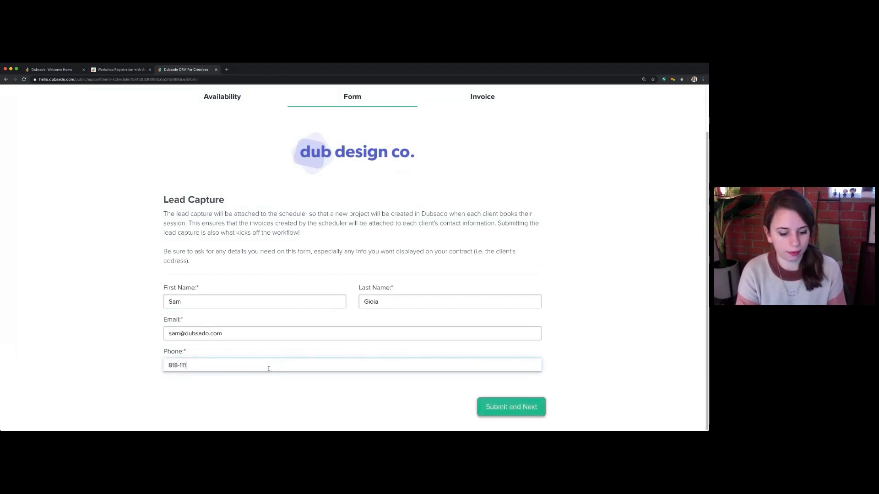
key("BackSpace")
key("BackSpace")
key("BackSpace")
type("555-555")
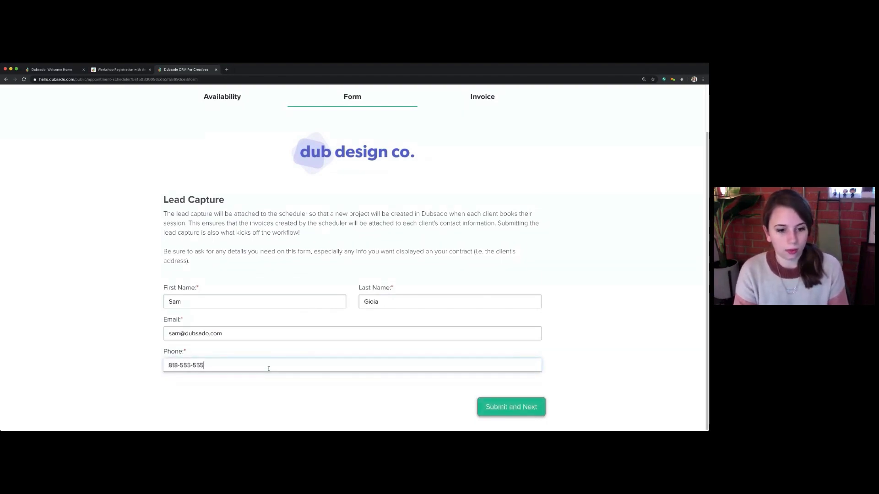
type("5")
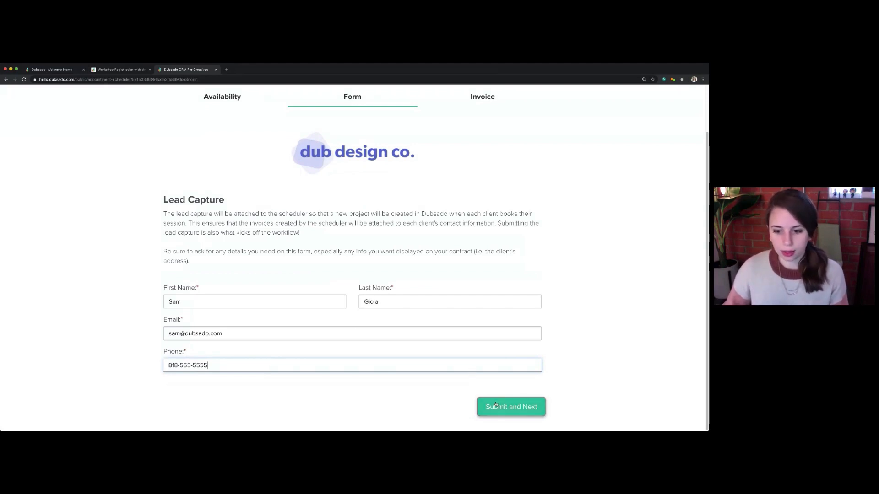
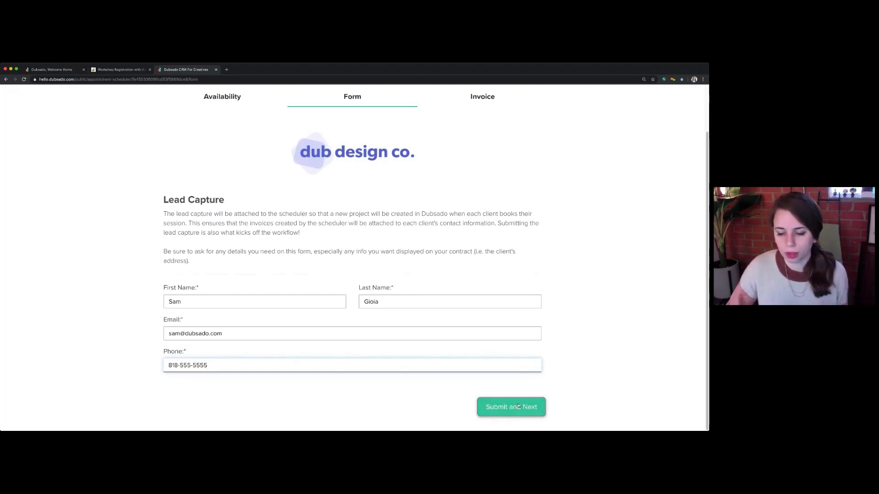
Submit the lead capture form, proceed to payment for the $600.00 registration invoice, and dismiss the payment dialog without paying
left_click(512, 407)
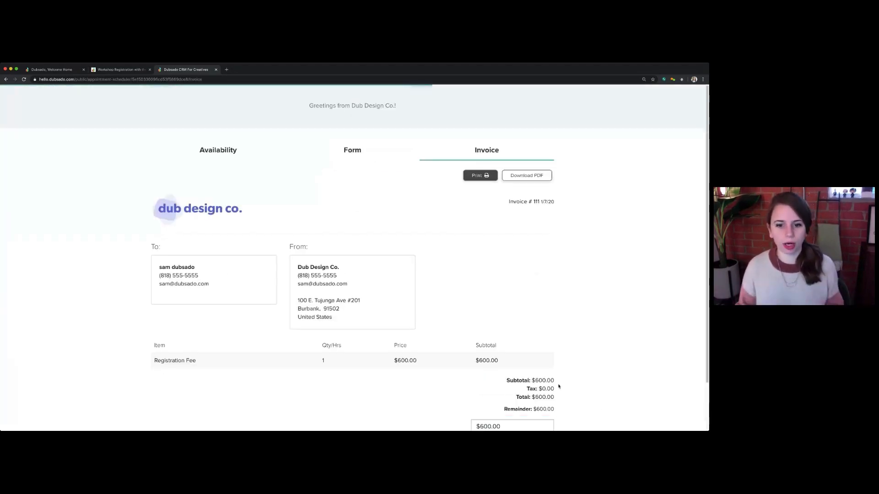
scroll(492, 284, "down", 2)
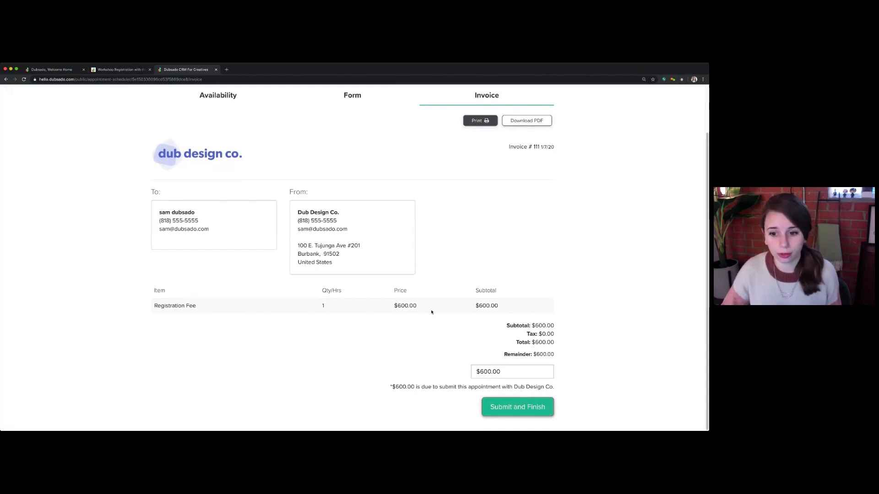
left_click(508, 407)
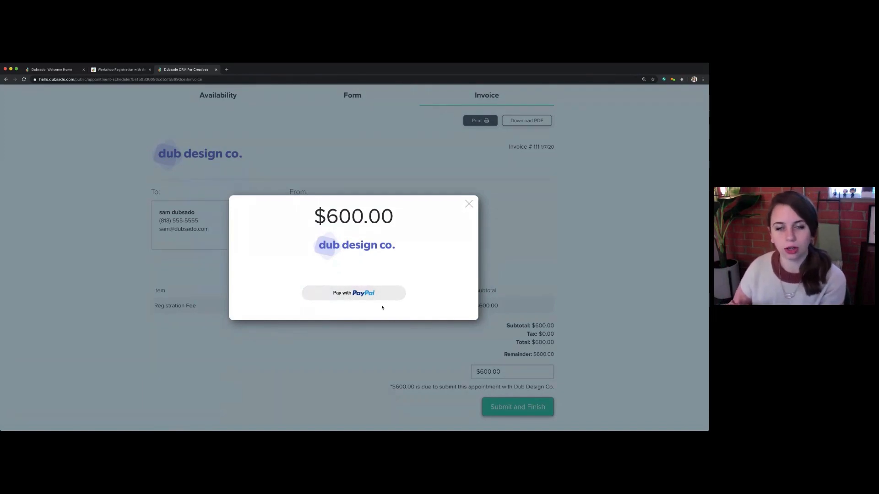
left_click(468, 204)
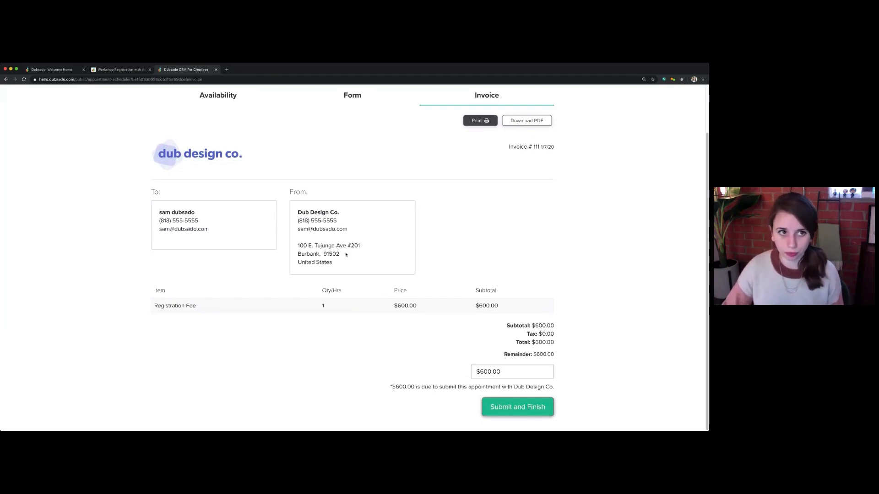
Return to the Photography Workshop scheduler template and set its basic scheduling option to a rolling 30-day window
left_click(59, 70)
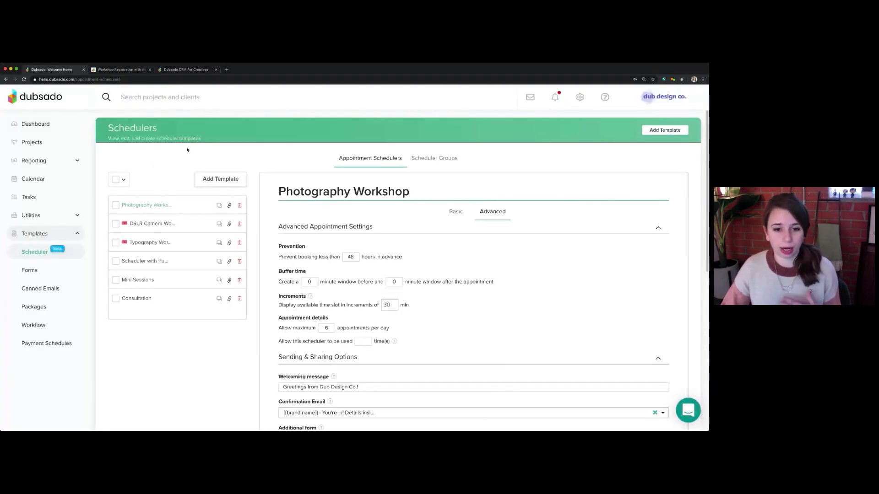
left_click(455, 212)
scroll(453, 283, "down", 5)
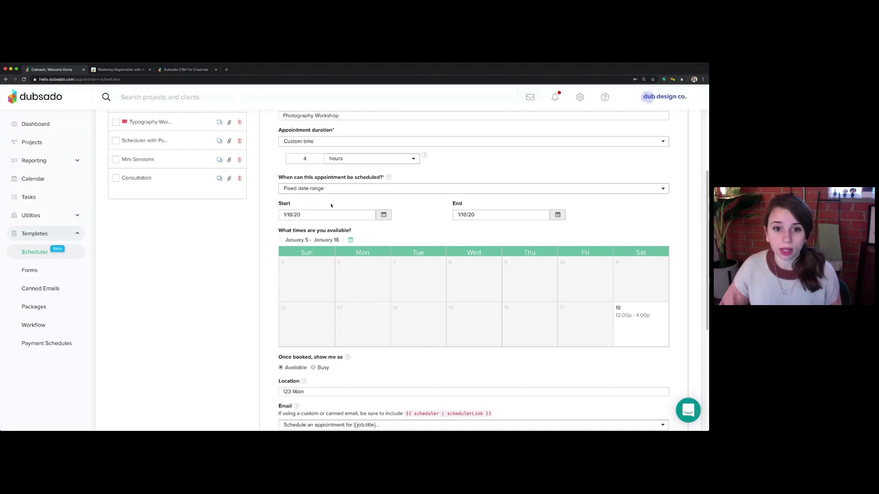
left_click(314, 188)
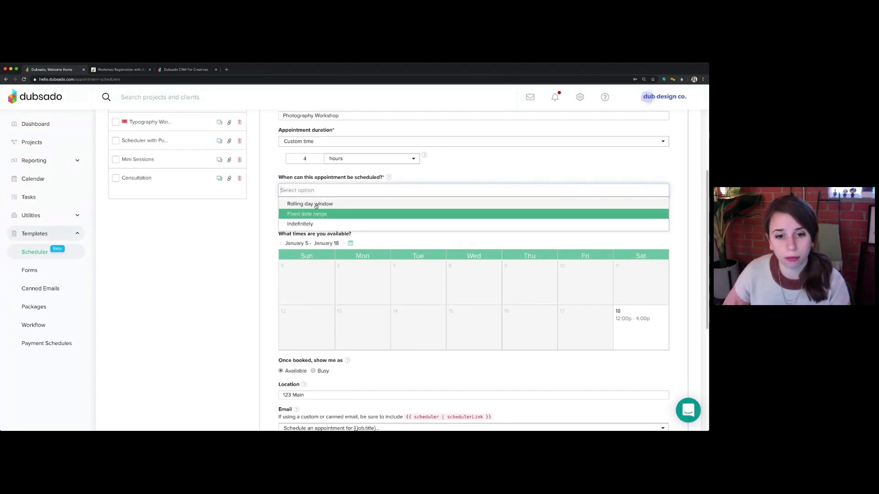
left_click(316, 205)
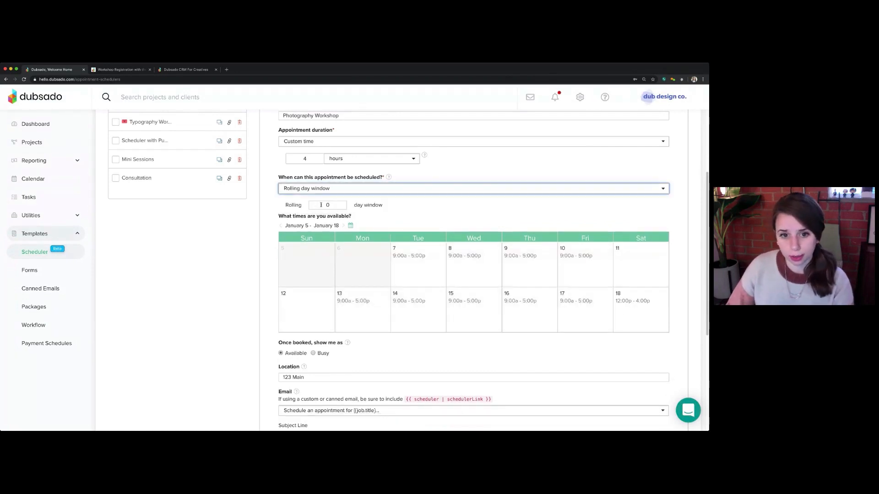
left_click_drag(321, 205, 330, 205)
type("30")
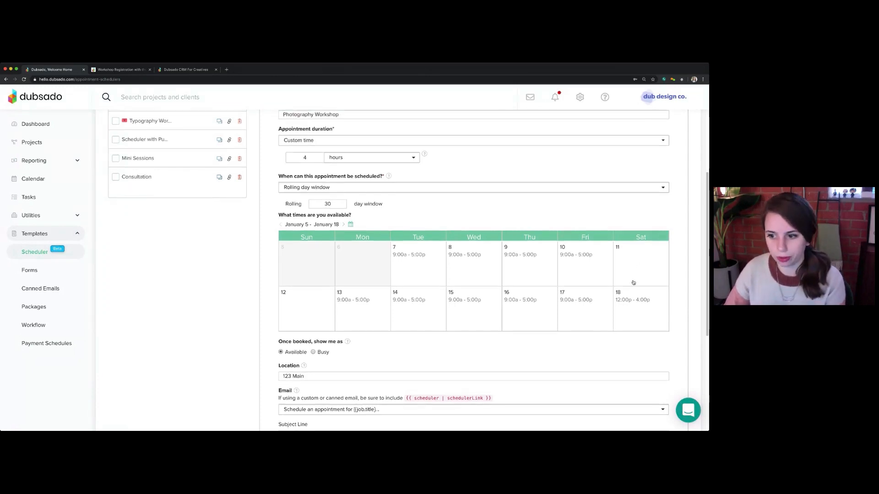
Apply January 18's 12:00 PM - 4:00 PM slot to all Saturdays and remove the 9:00 AM - 5:00 PM slot from all Tuesdays
left_click(633, 302)
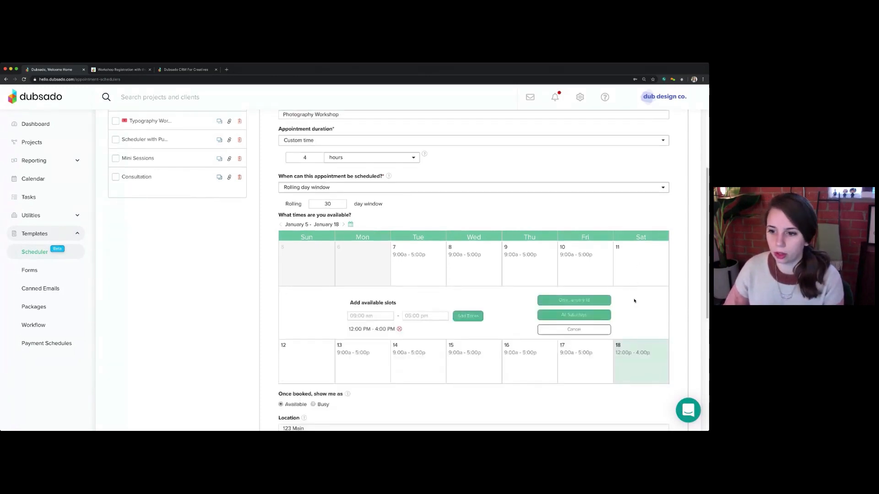
left_click(564, 315)
left_click(422, 258)
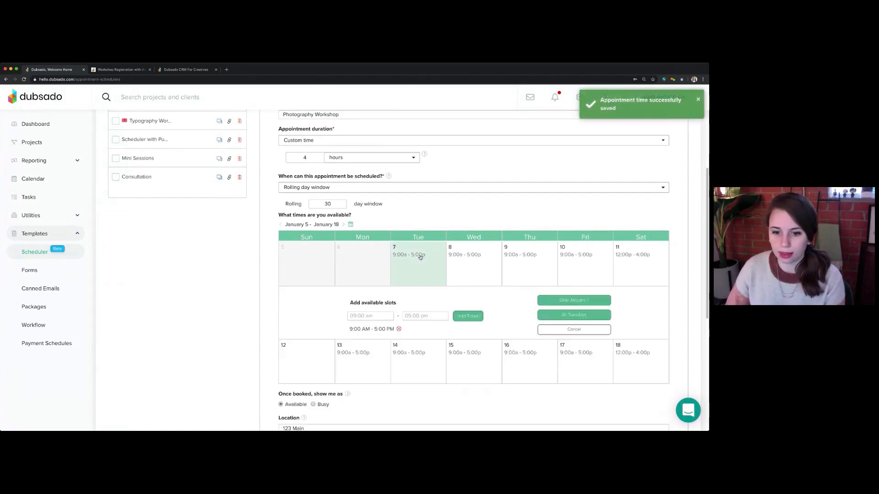
left_click(399, 329)
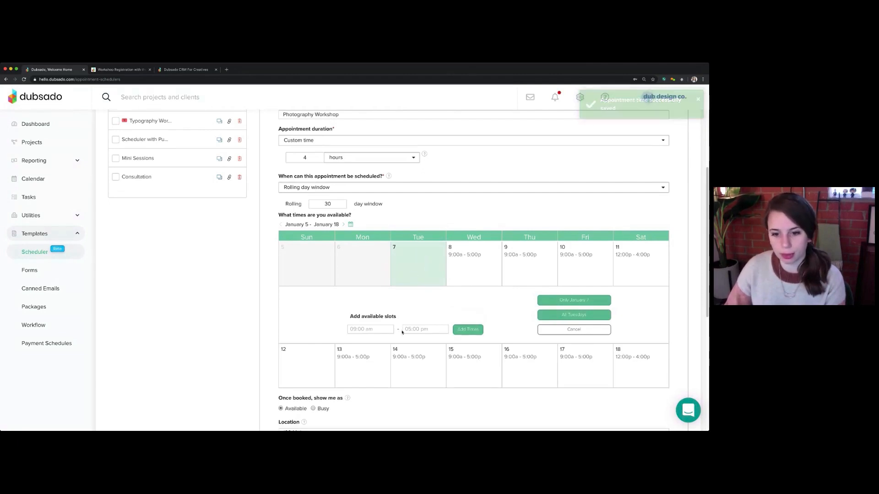
left_click(579, 315)
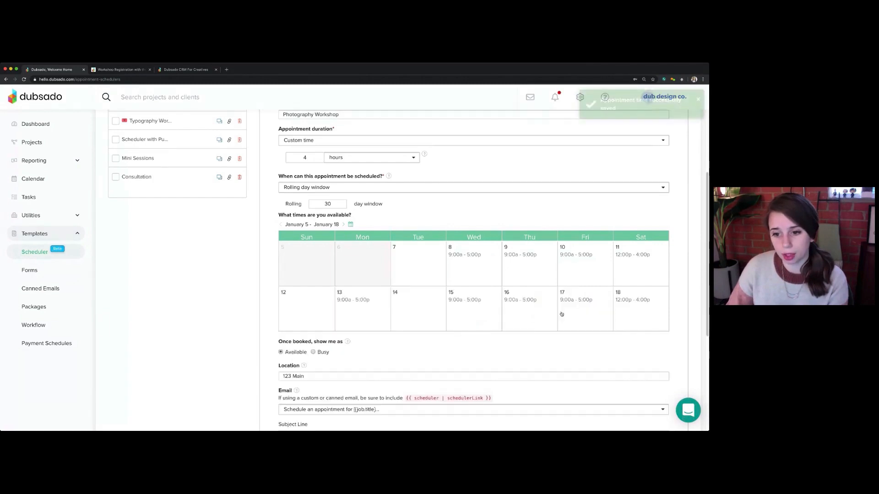
Remove the 9:00 AM - 5:00 PM availability from all Wednesdays and all Thursdays
left_click(469, 254)
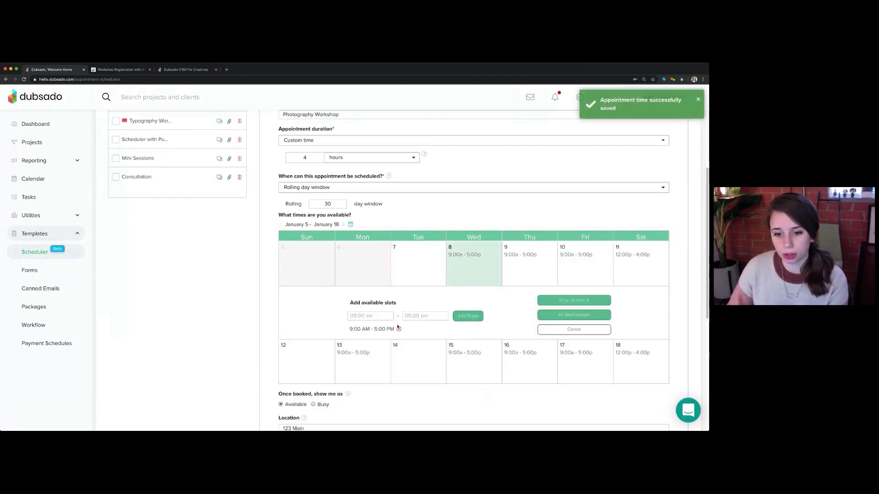
left_click(579, 314)
left_click(523, 256)
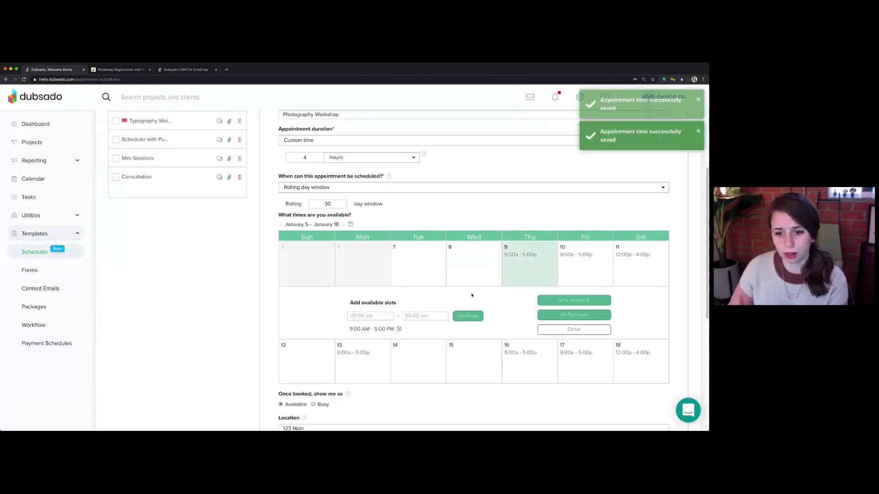
left_click(399, 329)
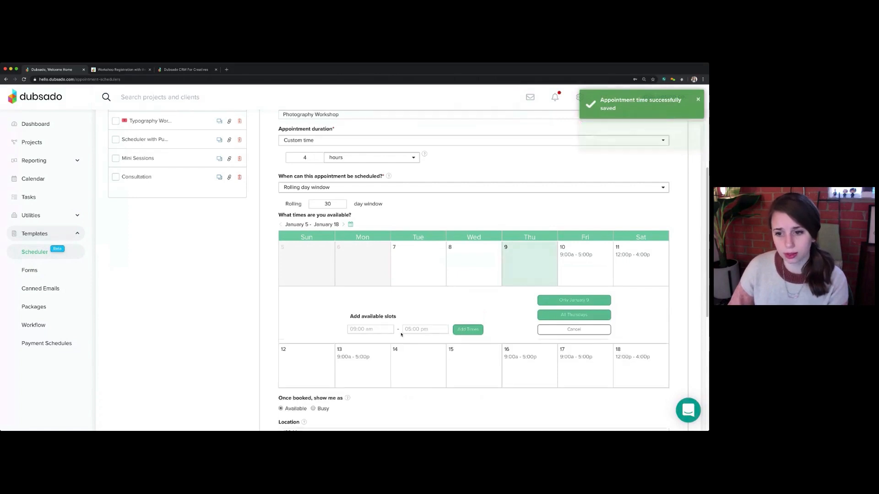
left_click(573, 315)
Remove the 9:00 AM - 5:00 PM availability from all Fridays and all Mondays
left_click(581, 259)
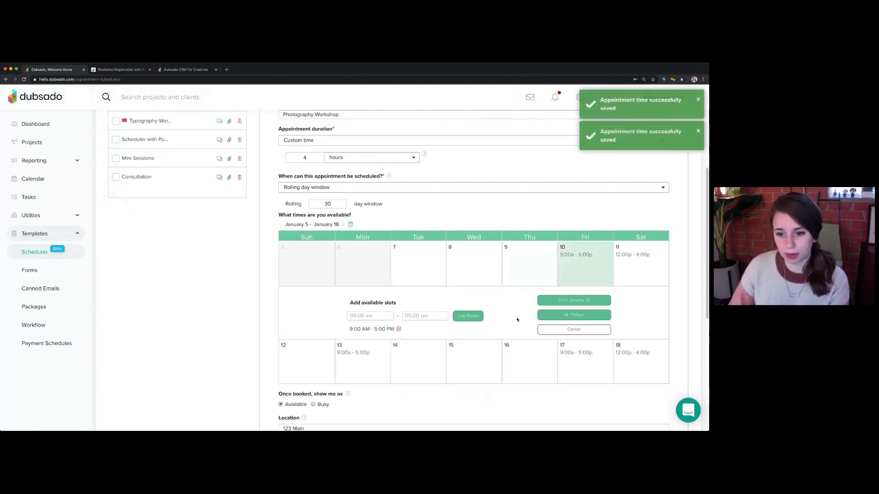
left_click(398, 329)
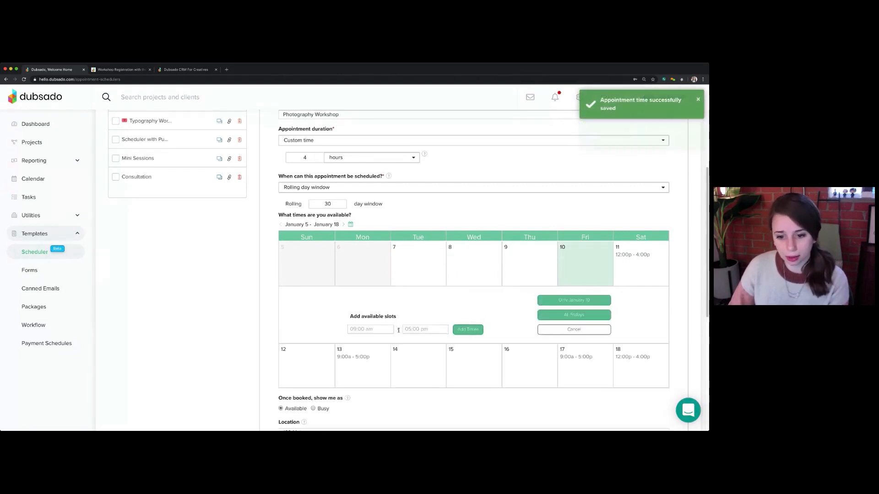
left_click(558, 316)
left_click(355, 303)
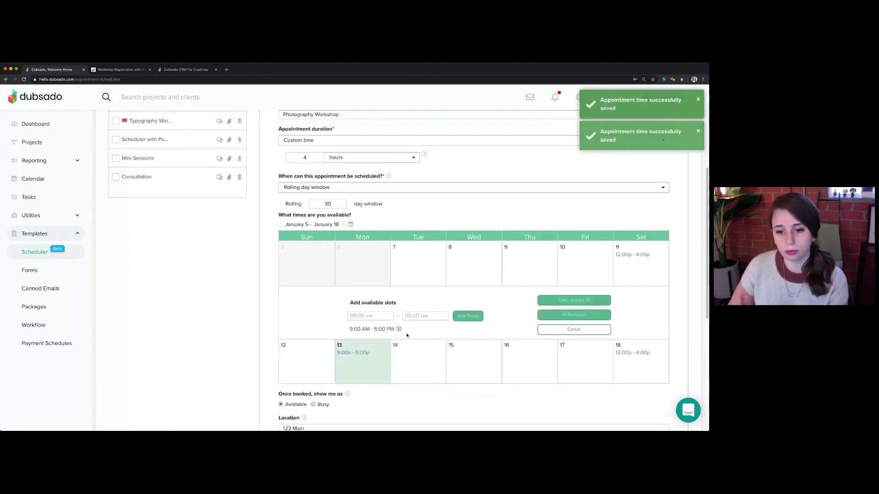
left_click(399, 329)
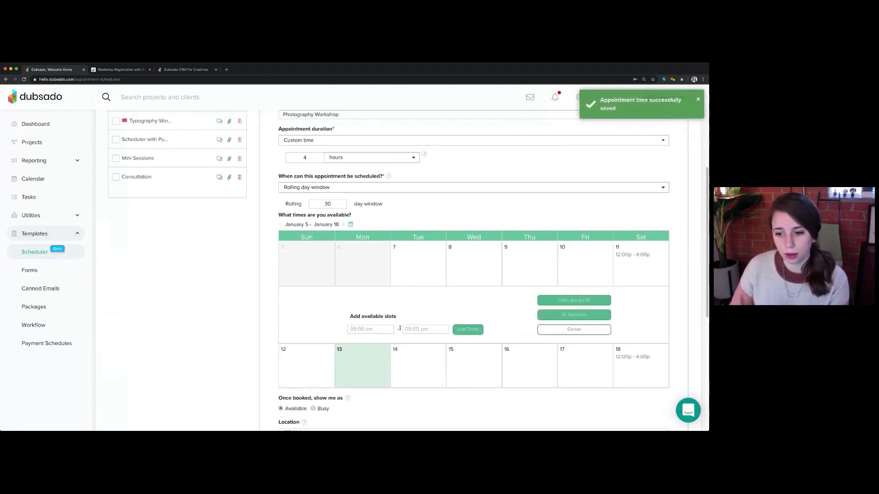
left_click(579, 316)
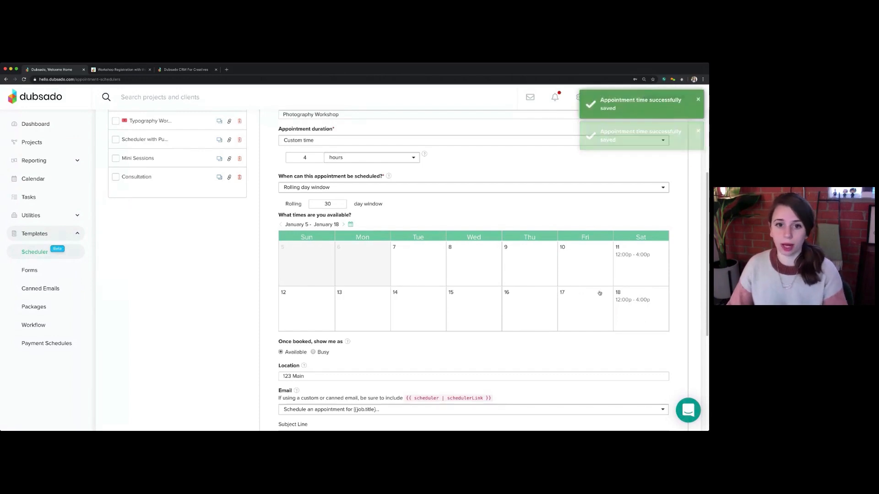
Switch the appointment scheduling to a fixed date range starting 1/11/20 and ending 2/1/20
scroll(597, 308, "up", 2)
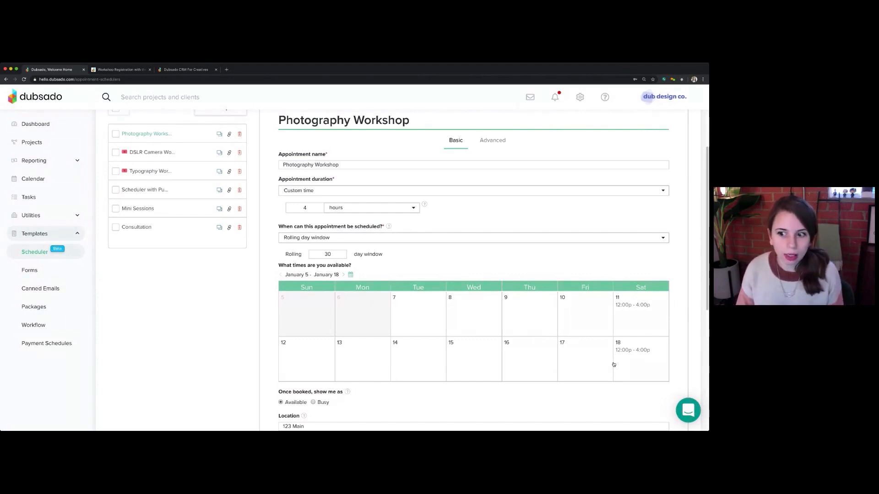
left_click(316, 239)
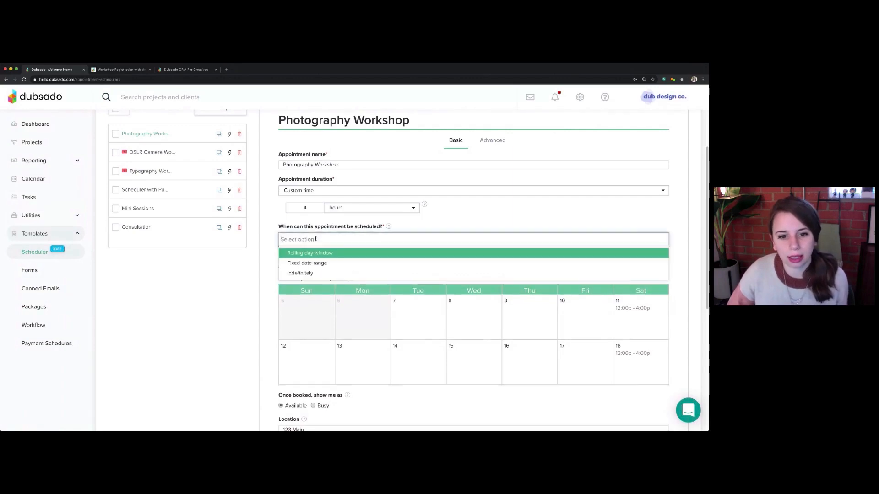
left_click(315, 265)
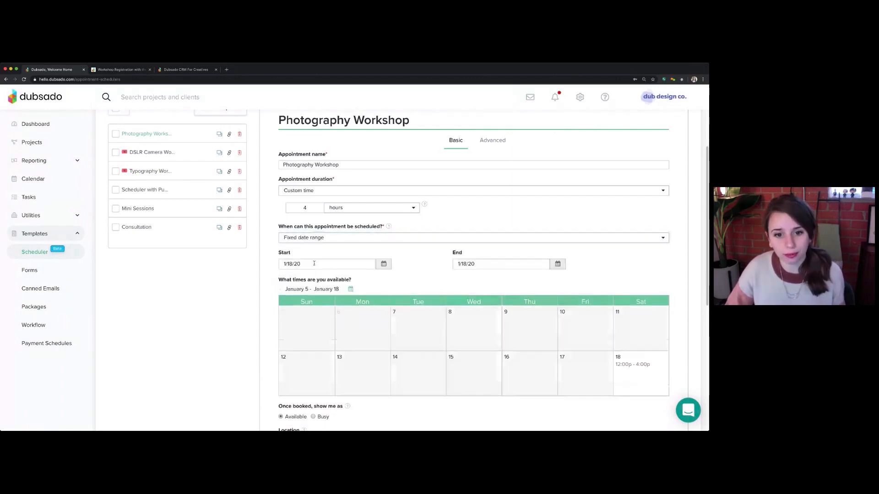
left_click(383, 264)
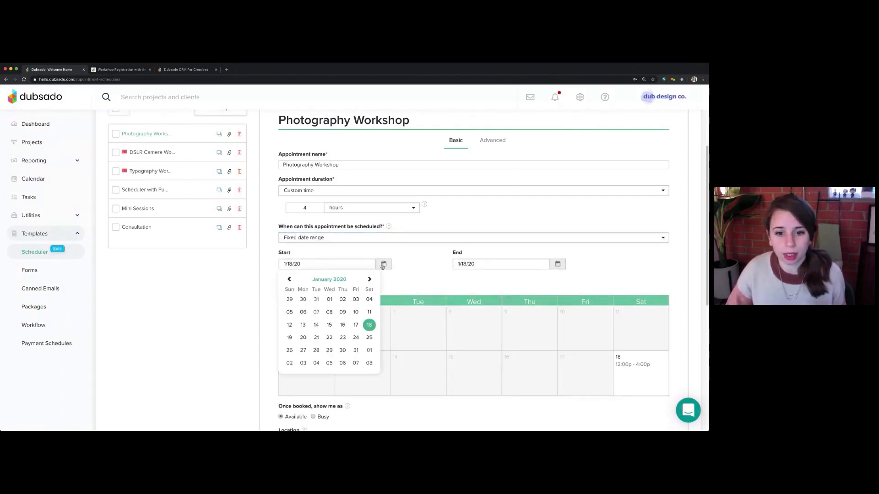
left_click(368, 311)
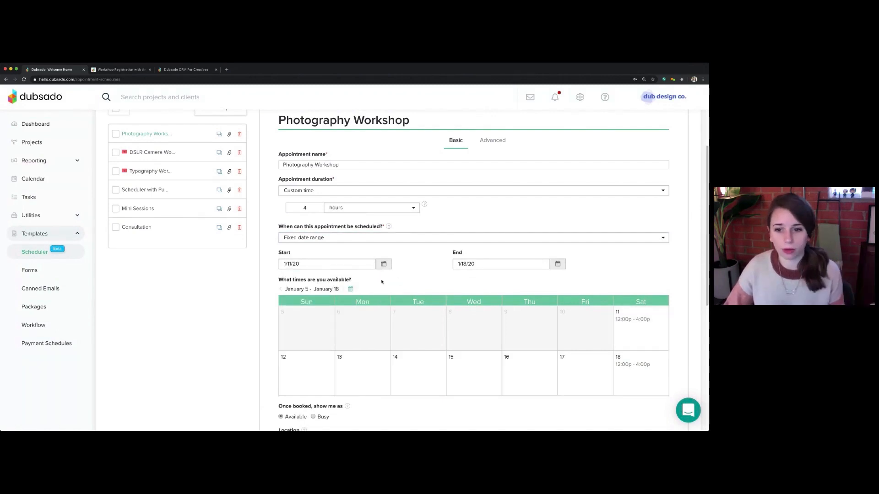
left_click(562, 267)
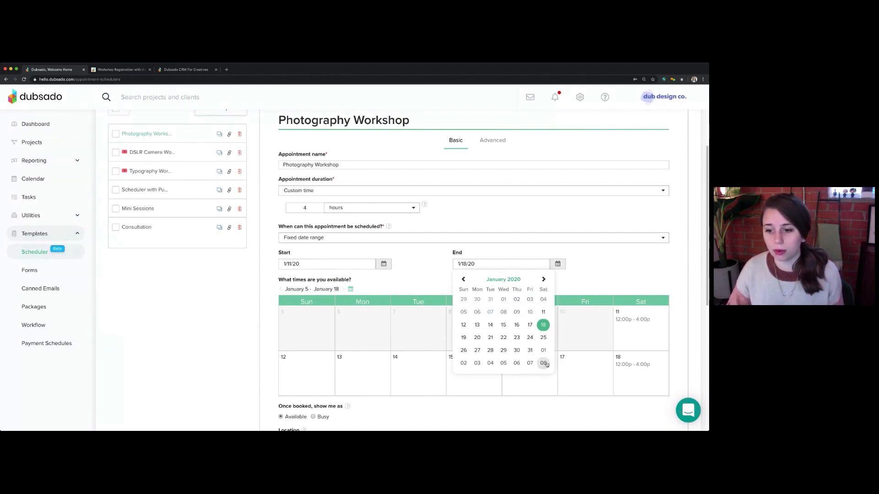
left_click(543, 279)
left_click(544, 300)
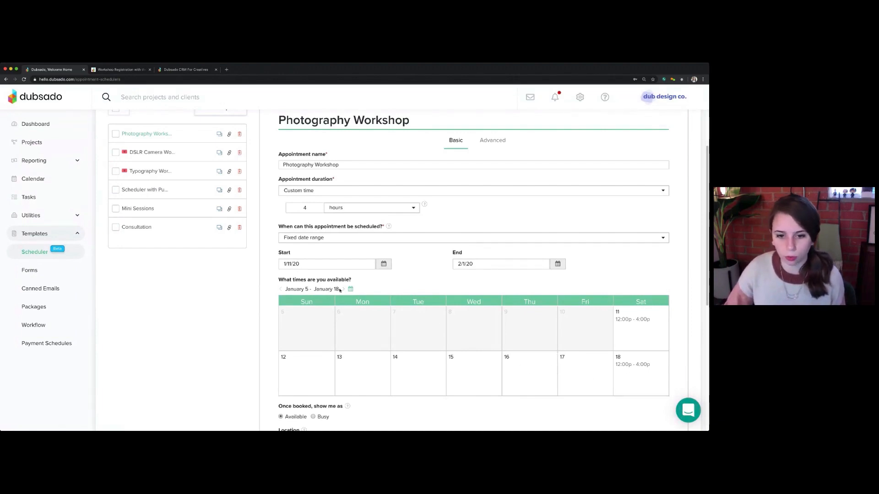
Remove the 12:00 PM - 4:00 PM slot from January 11 only
left_click(633, 323)
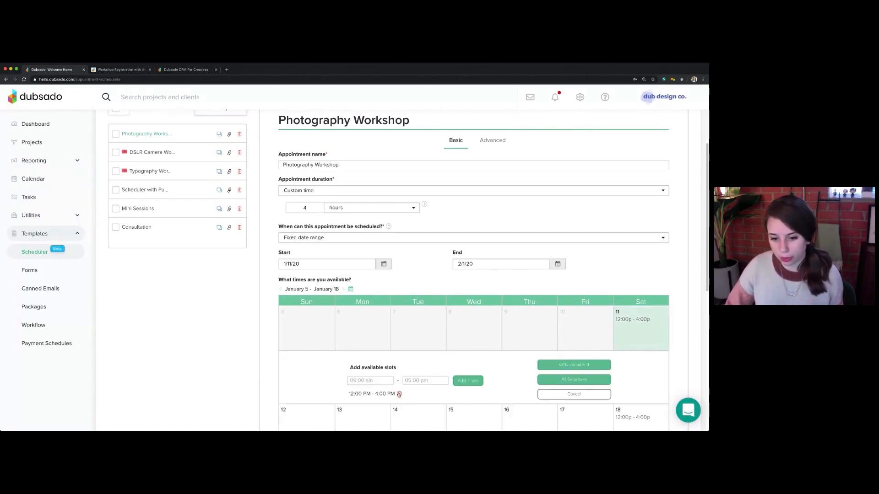
left_click(399, 394)
left_click(581, 366)
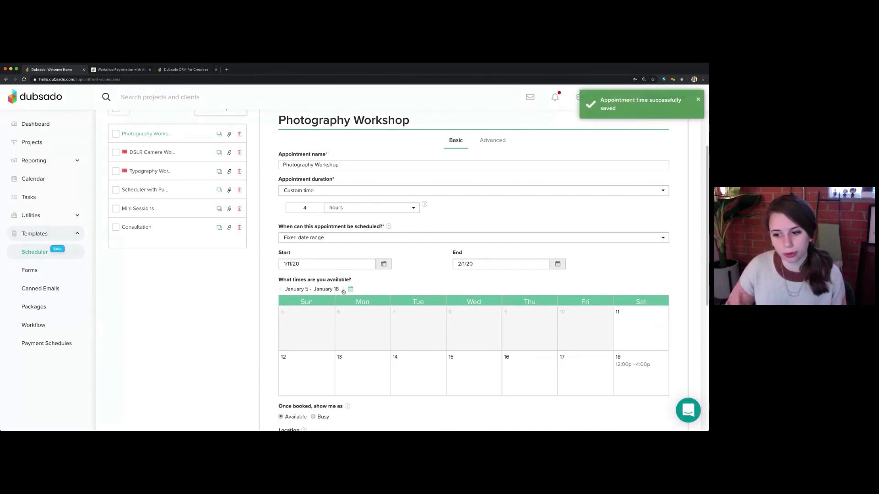
Remove the 12:00 PM - 4:00 PM slot from January 25 only and save the scheduler template
left_click(343, 290)
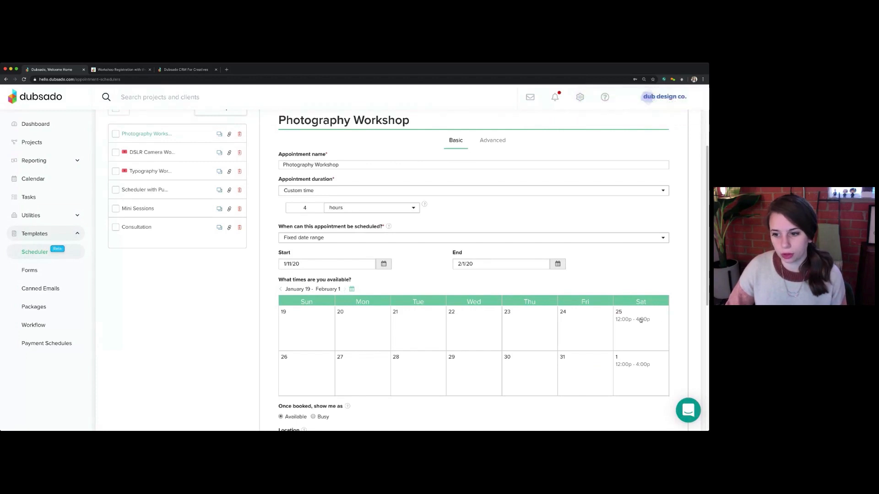
left_click(641, 320)
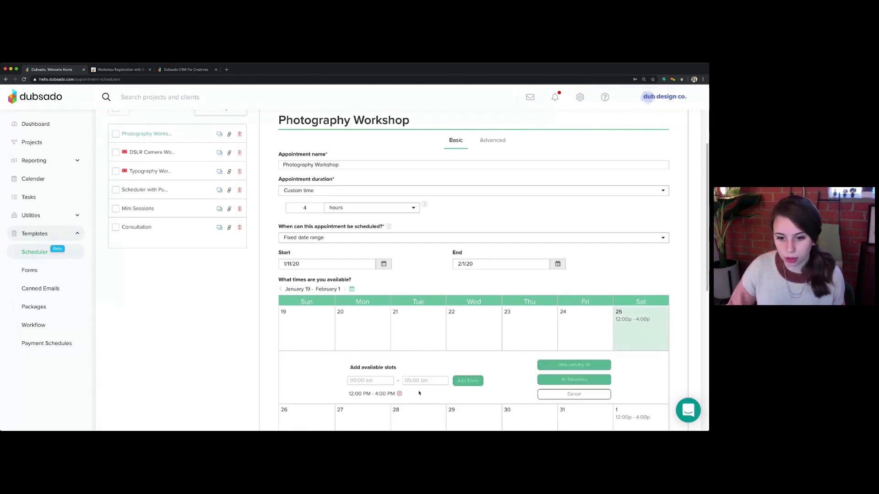
left_click(399, 394)
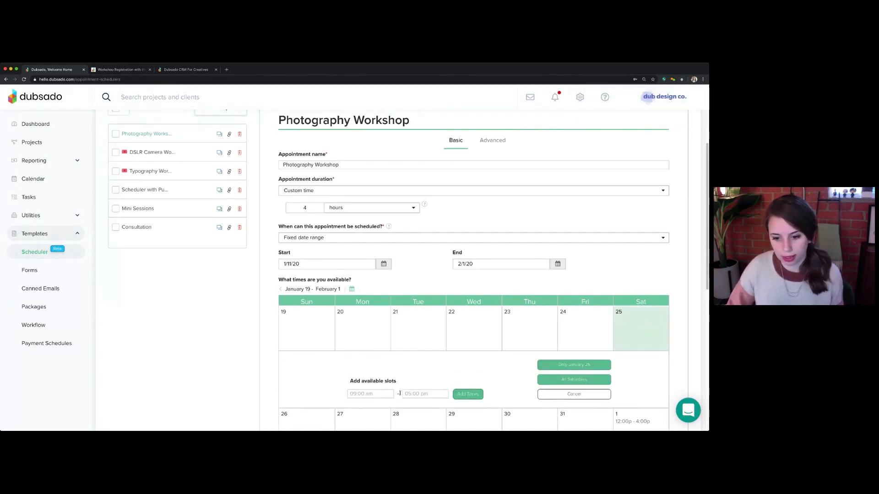
left_click(571, 366)
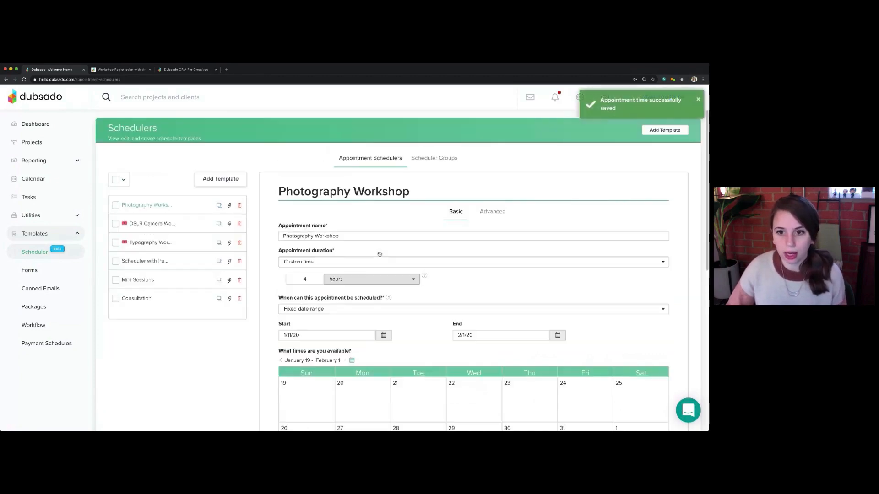
scroll(380, 254, "down", 15)
left_click(657, 382)
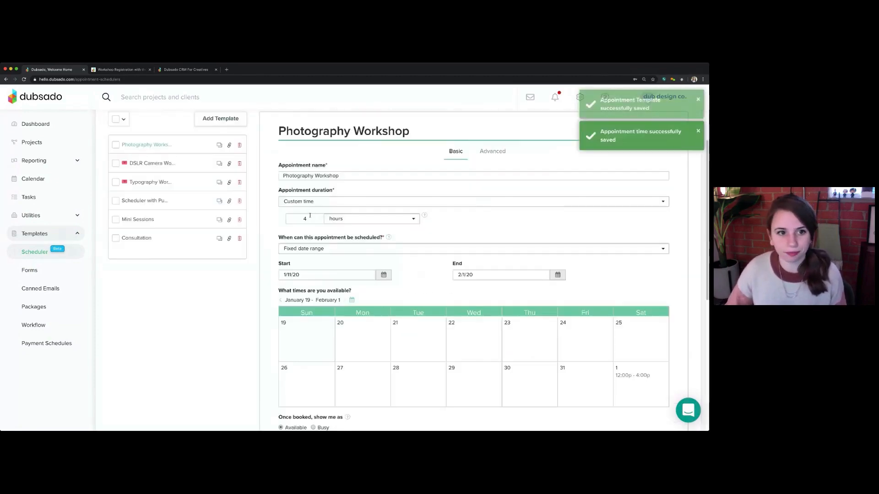
Open the Photography Workshop scheduler's direct link in a new tab and check the bookable dates in January and February 2020
left_click(229, 205)
left_click(291, 334)
key("ctrl+c")
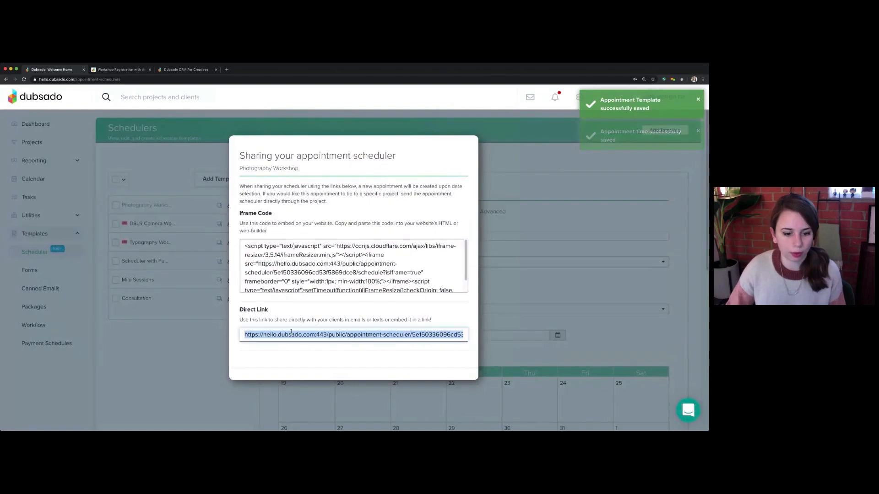
left_click(214, 71)
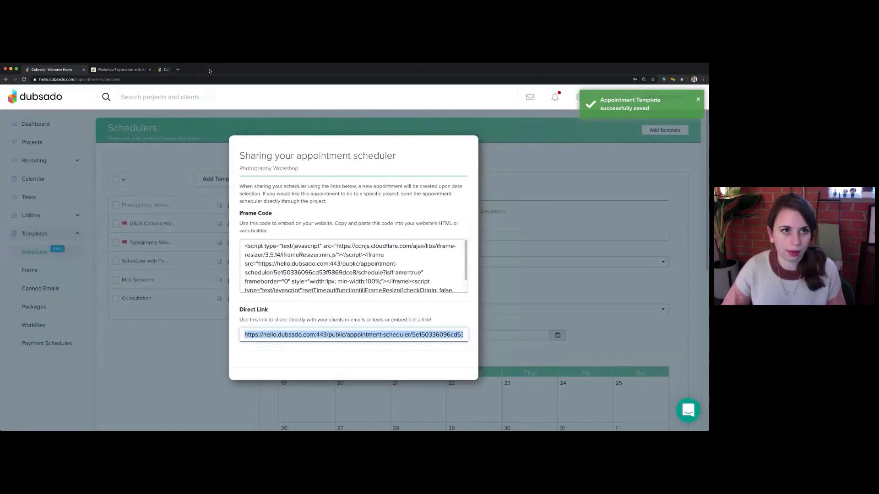
key("ctrl+t")
key("ctrl+v")
key("Return")
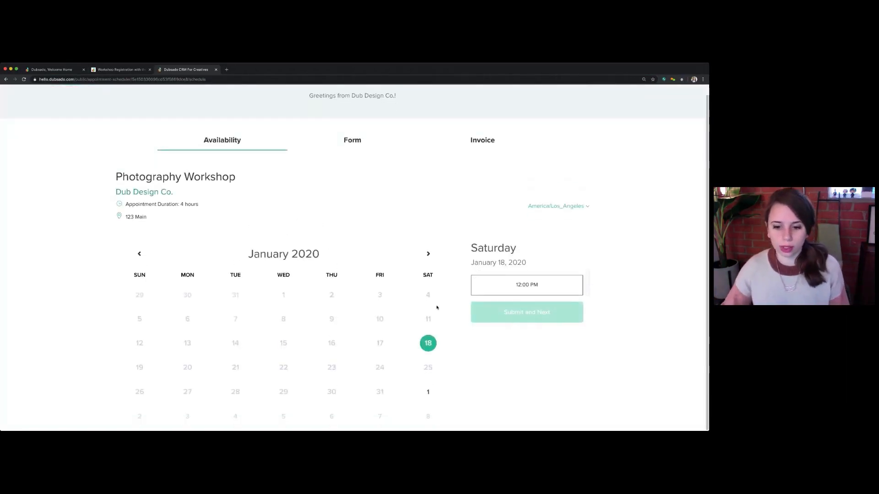
left_click(428, 392)
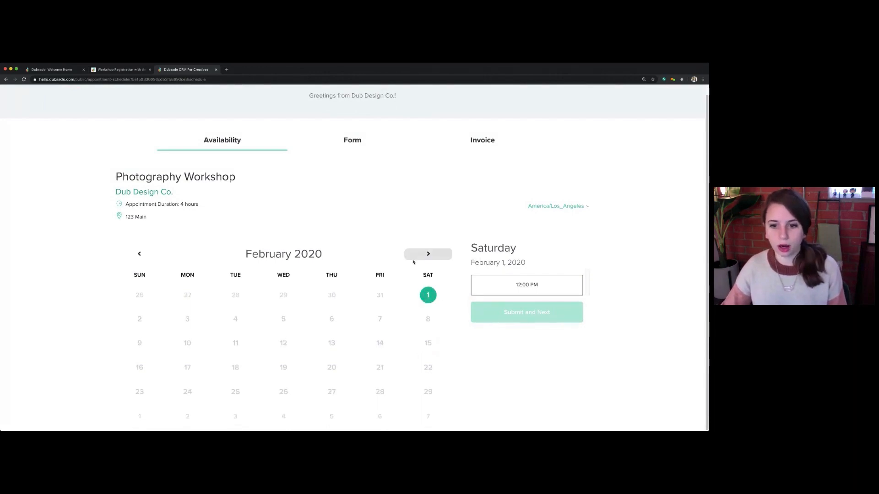
left_click(128, 253)
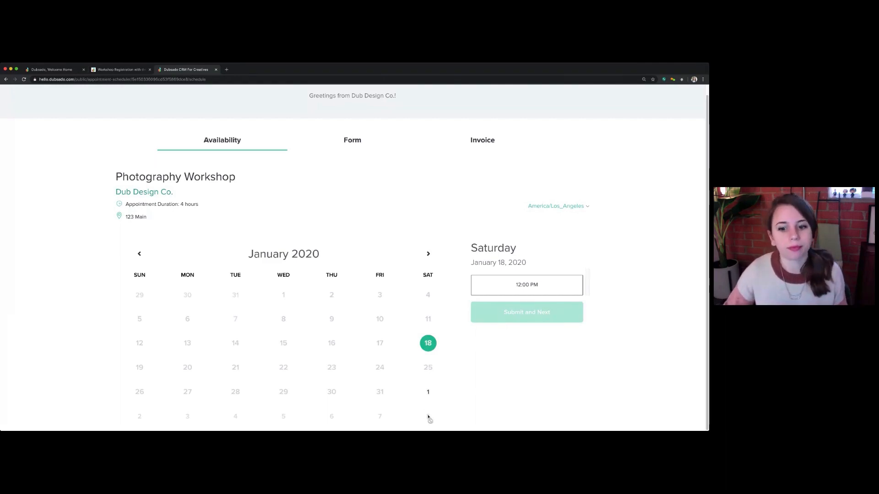
Return to the scheduler templates, close the sharing window and review the Photography Workshop's date range, availability, booking status and location
left_click(109, 69)
left_click(57, 70)
left_click(159, 390)
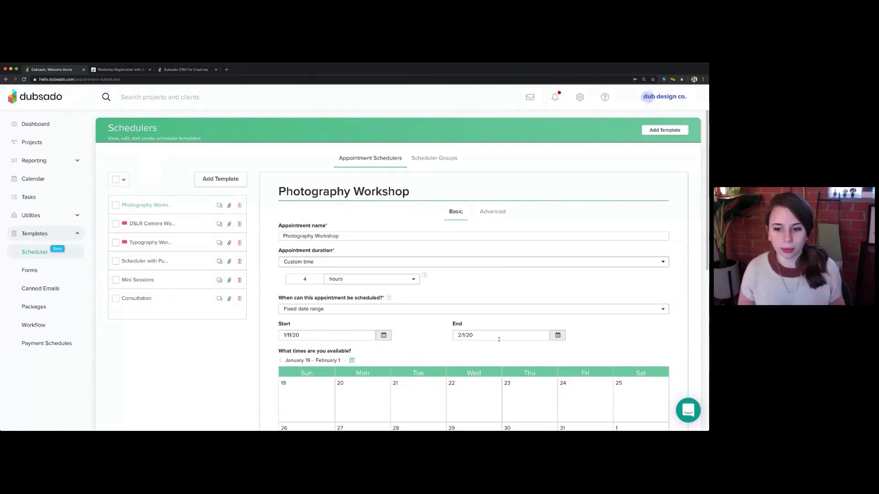
scroll(594, 309, "down", 4)
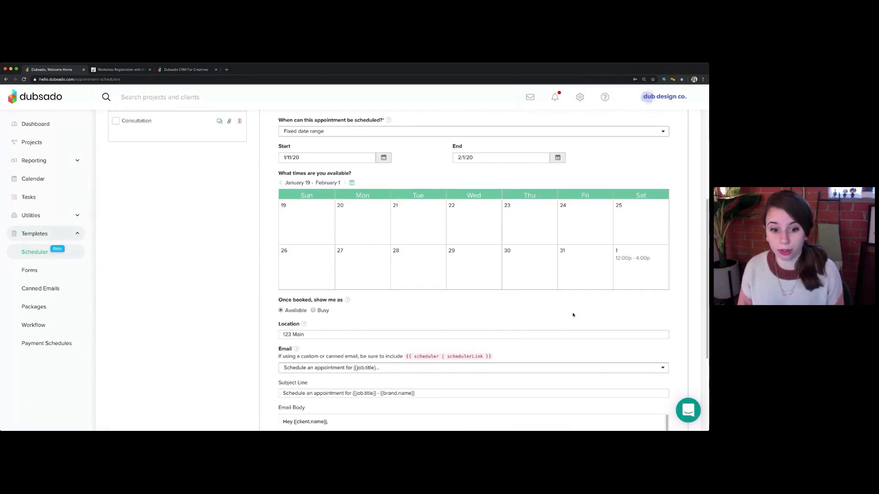
scroll(463, 308, "up", 4)
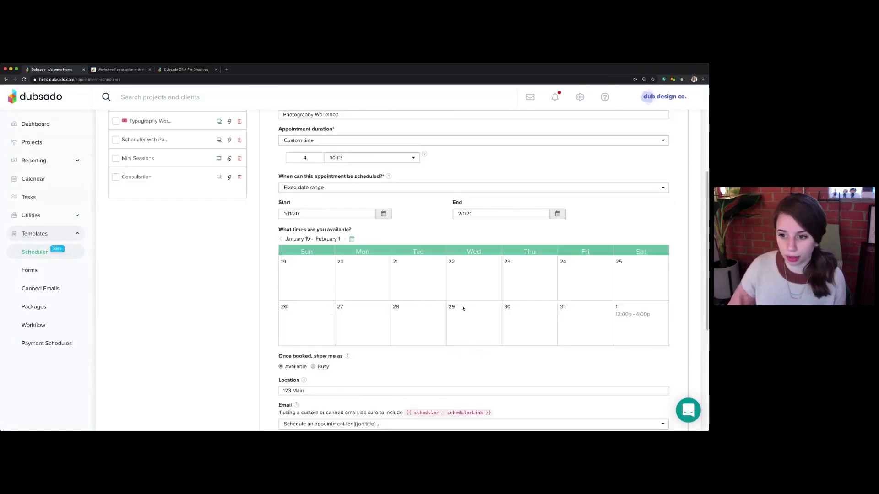
Switch to the Notion workshop registration guide and read its tips on grouping workshops and adding a workflow
left_click(180, 70)
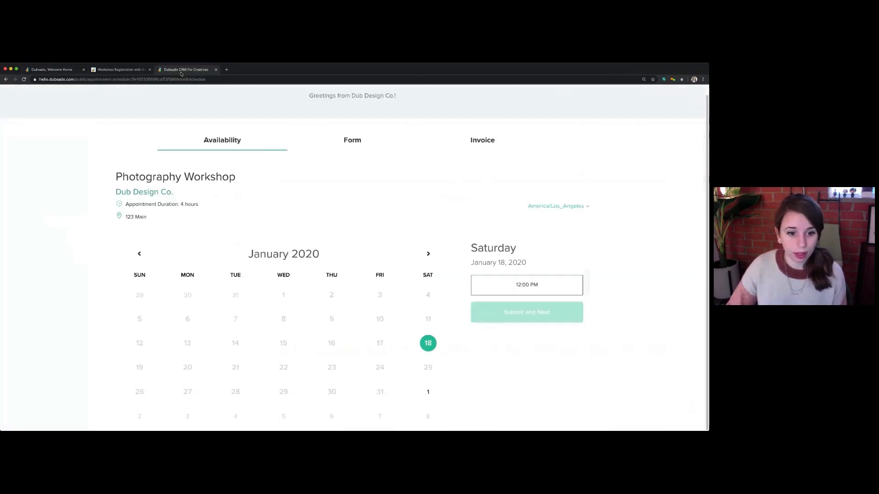
left_click(119, 69)
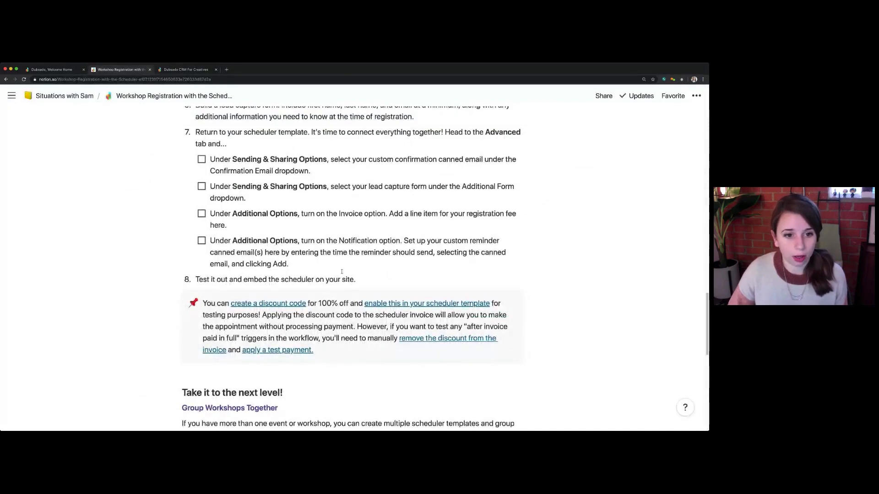
scroll(331, 271, "down", 1)
scroll(330, 271, "down", 5)
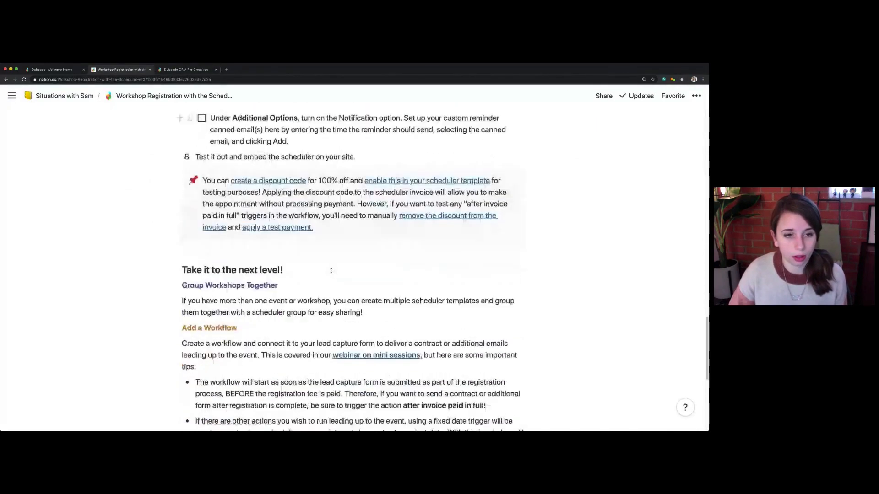
scroll(331, 270, "down", 2)
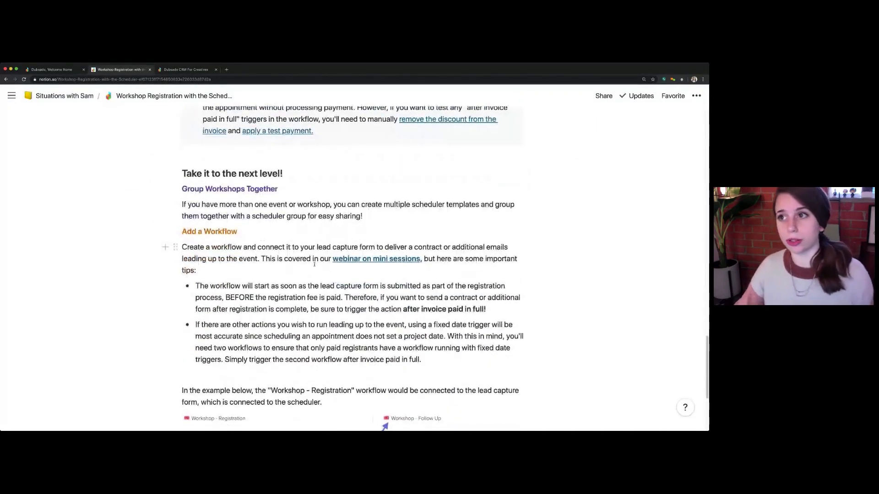
scroll(315, 264, "down", 2)
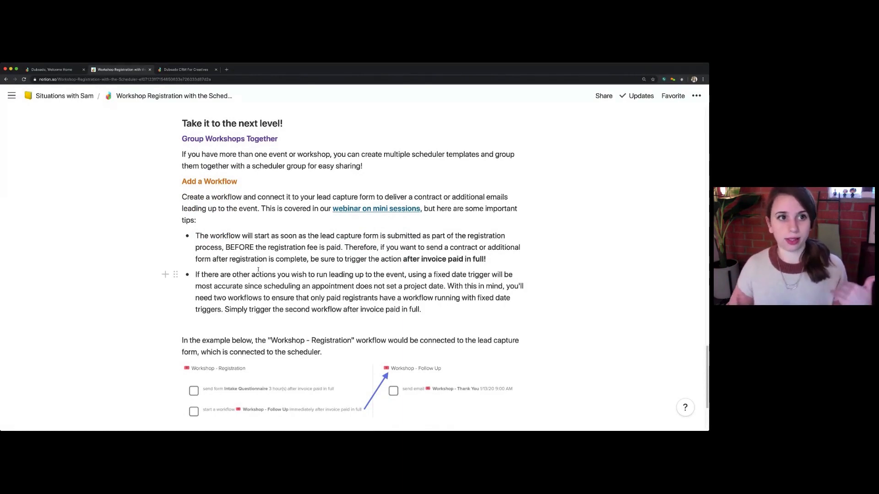
Switch back to Dubsado and start a new scheduler group named Workshops
left_click(48, 70)
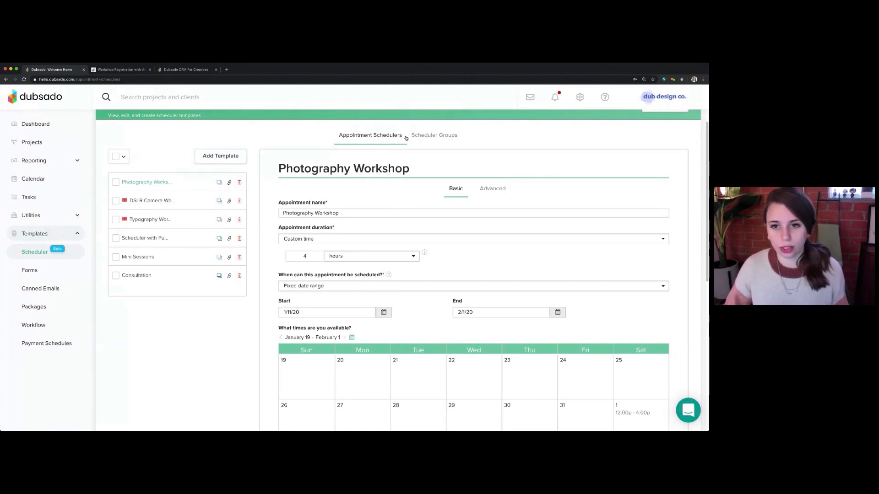
left_click(451, 136)
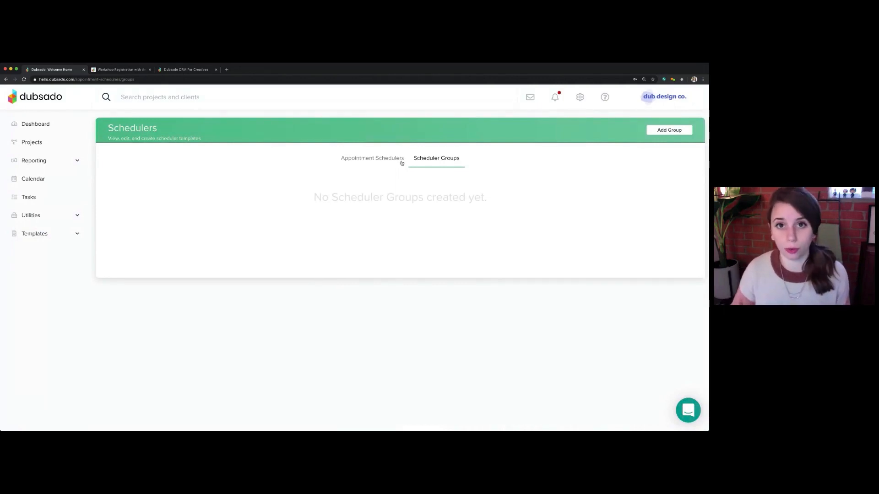
left_click(673, 132)
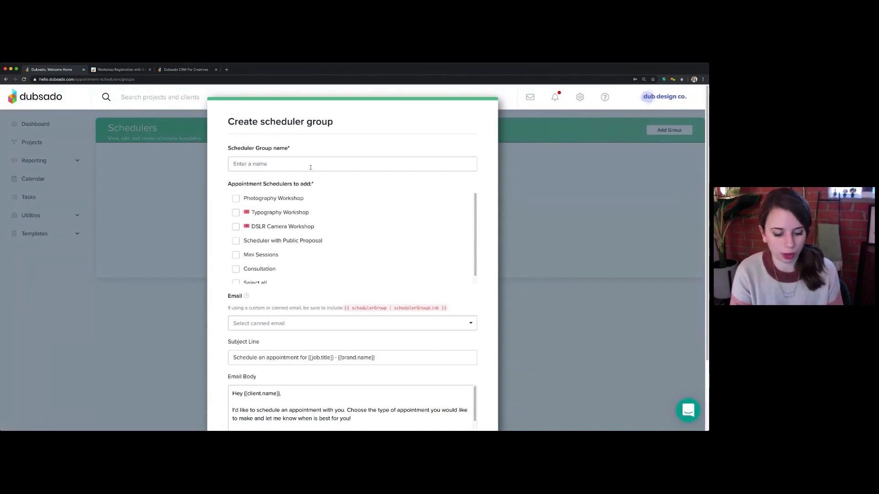
type("Workshop")
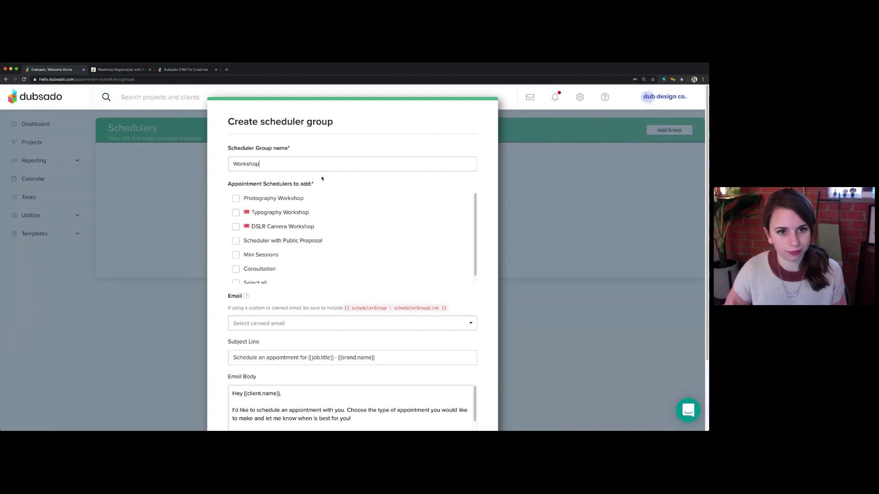
type("s")
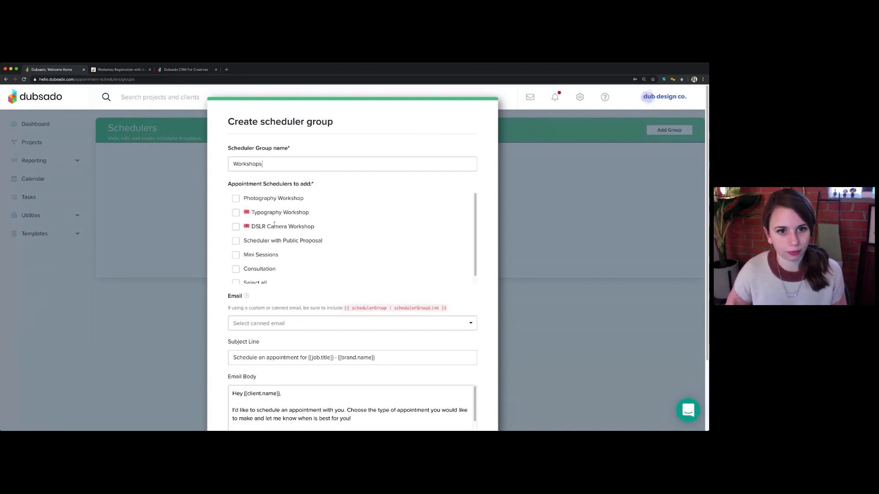
Include the Photography Workshop, Typography Workshop and DSLR Camera Workshop schedulers in the group and create it
left_click(236, 199)
left_click(236, 213)
left_click(236, 228)
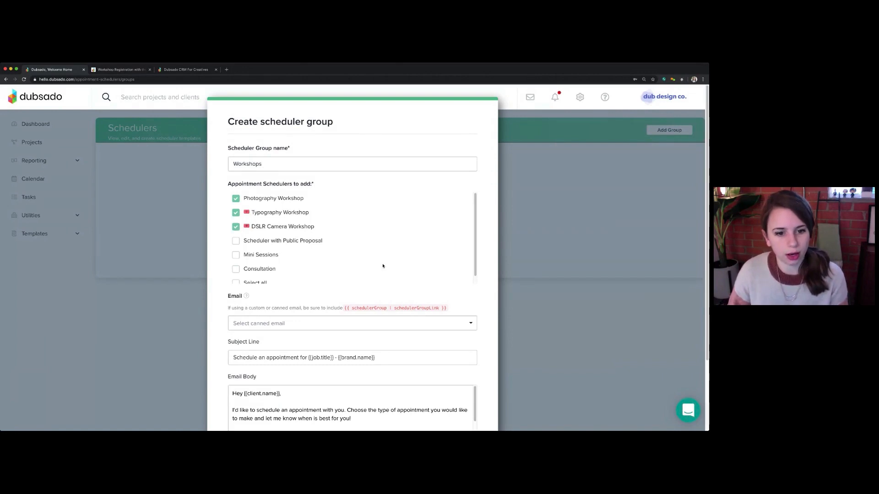
scroll(500, 352, "down", 3)
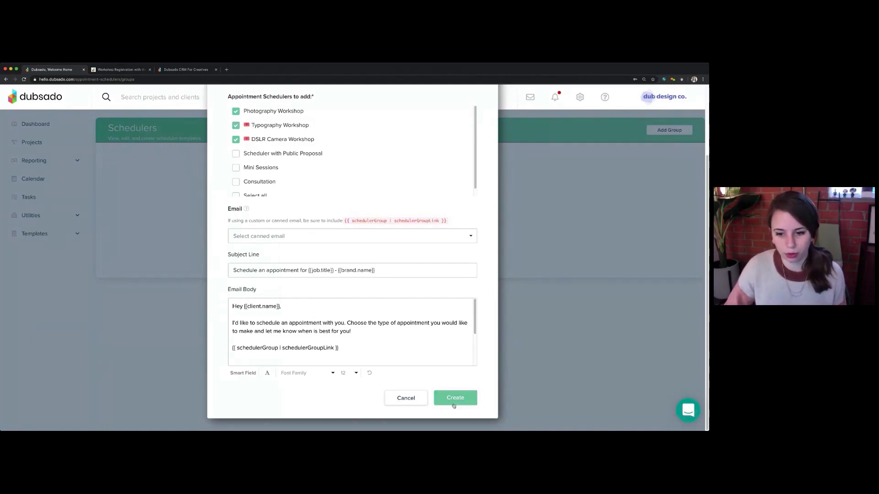
left_click(476, 399)
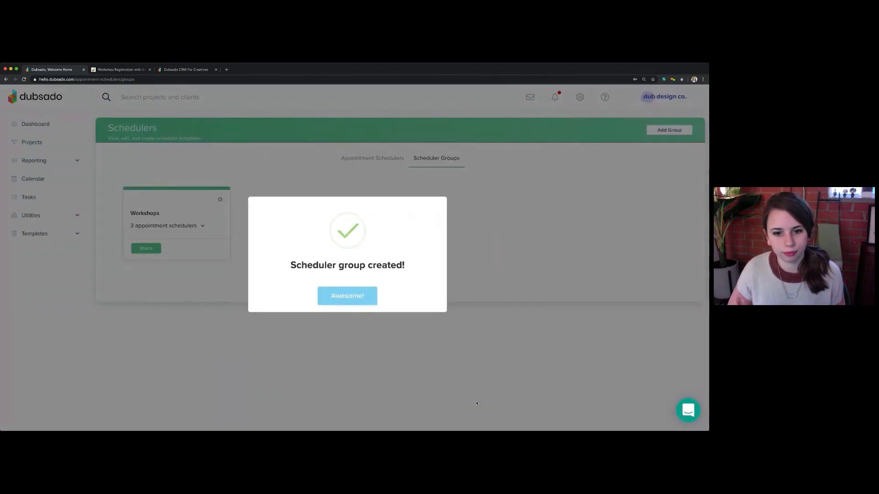
left_click(349, 296)
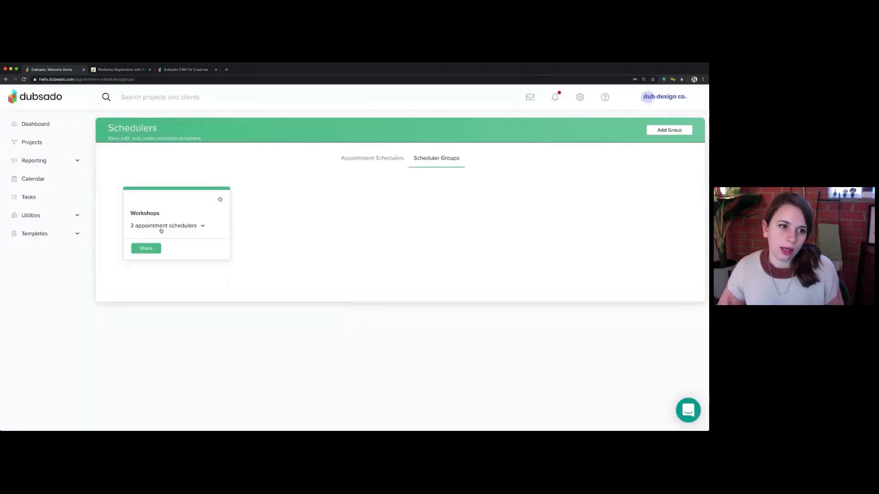
Review which schedulers the Workshops group contains, then open its settings for editing and save them without changes
left_click(202, 227)
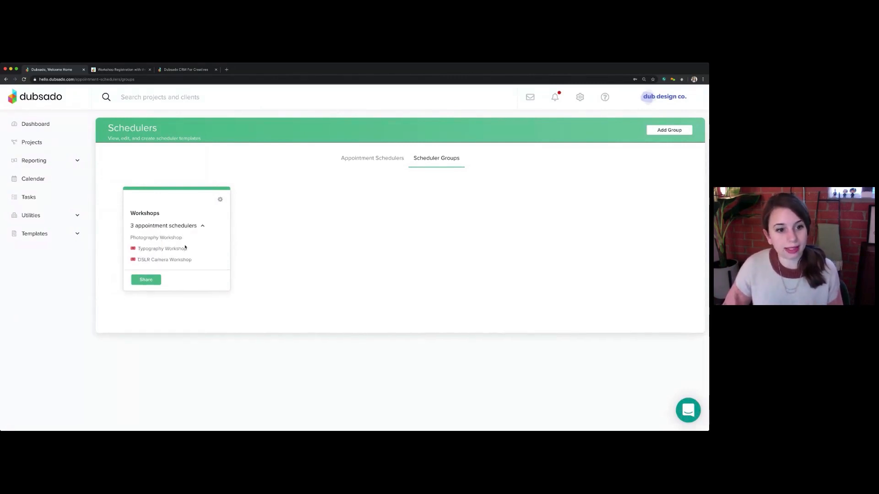
left_click(220, 200)
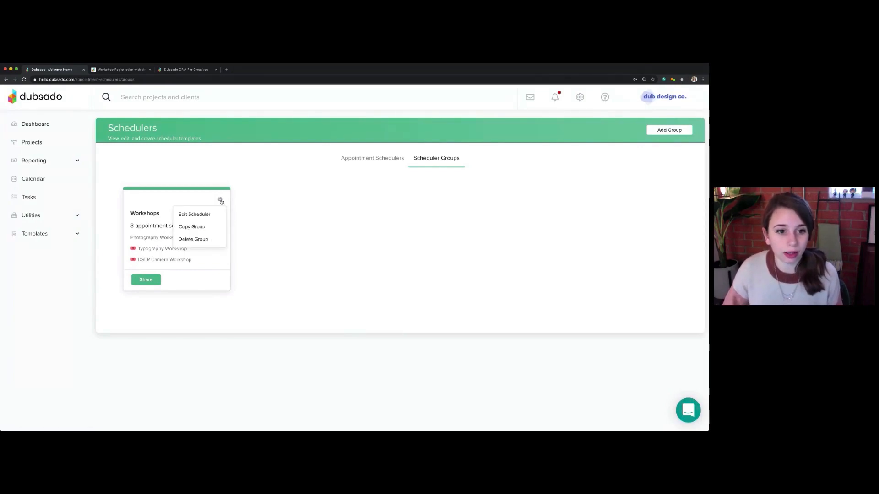
left_click(193, 215)
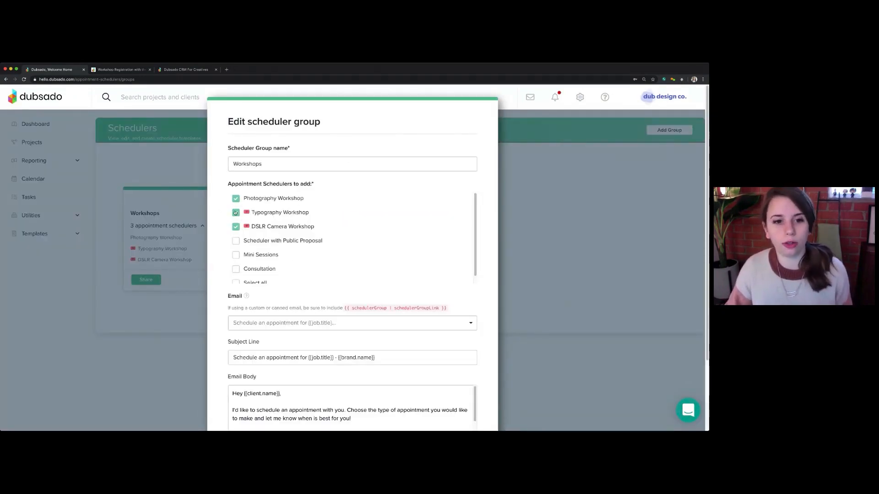
scroll(479, 354, "down", 3)
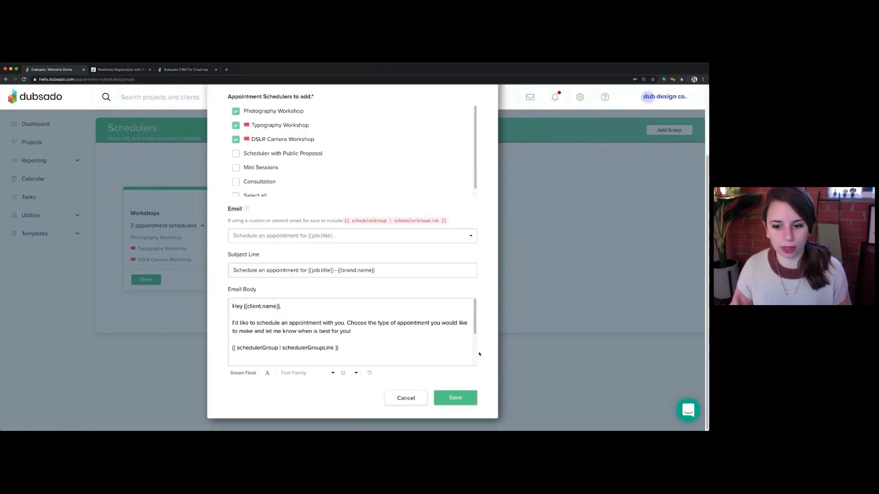
left_click(467, 399)
left_click(341, 291)
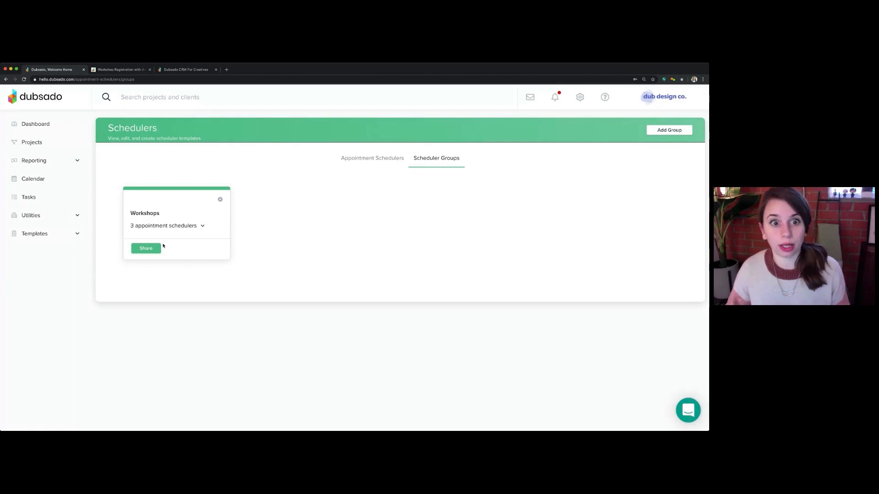
Open the Workshops group's direct link in a new tab to view its public page, then close the group's sharing window
left_click(146, 248)
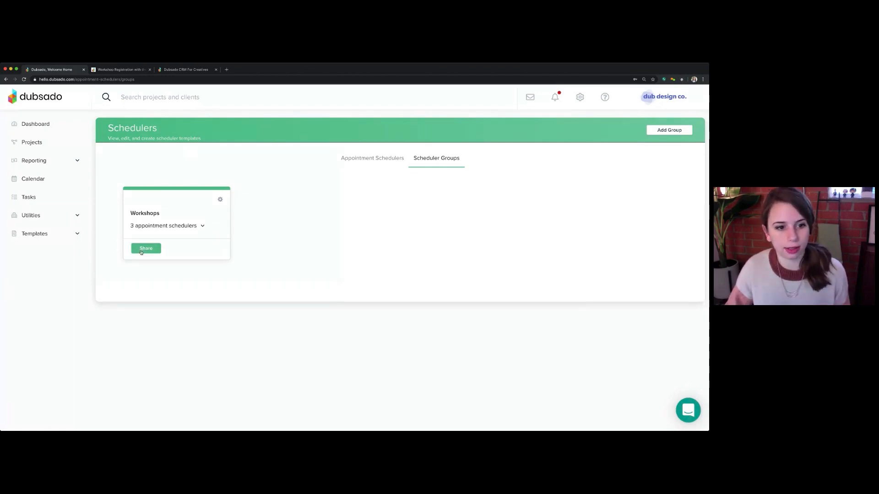
left_click(275, 265)
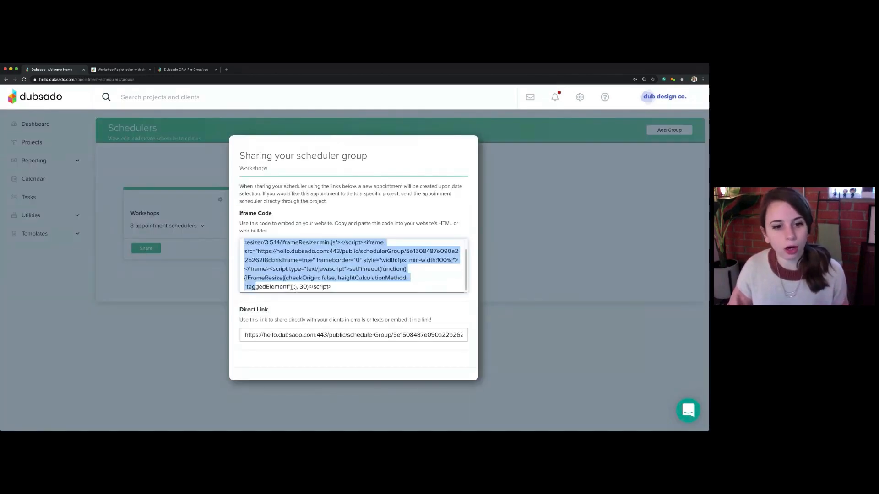
left_click(268, 335)
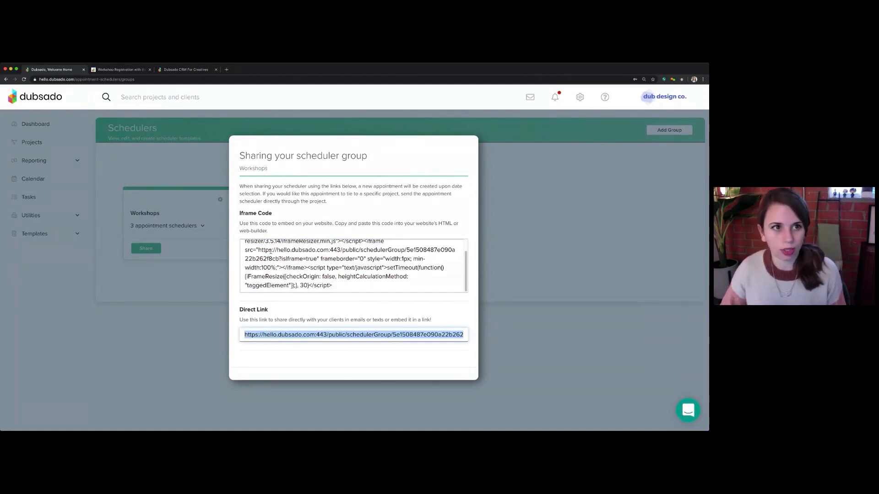
left_click(226, 69)
type("hello.dubsado.com/public/schedulerGroup/5e1508467e090a22b262f8cb")
key("Return")
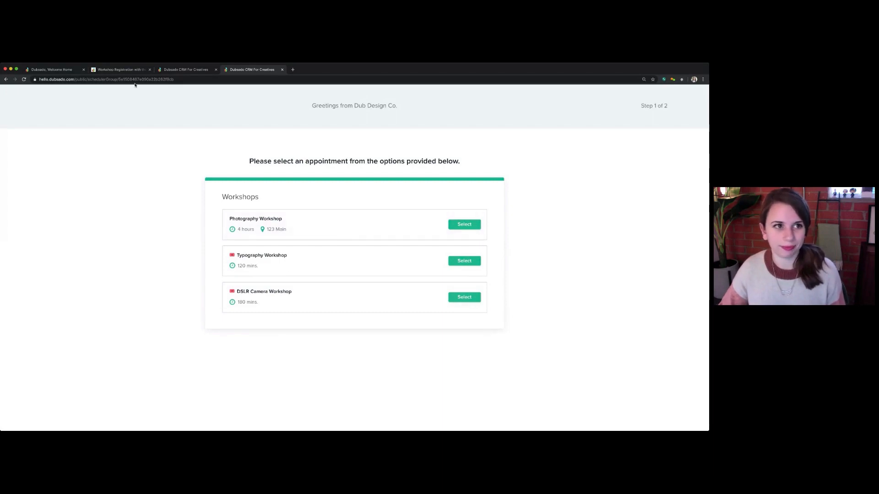
left_click(59, 70)
left_click(159, 297)
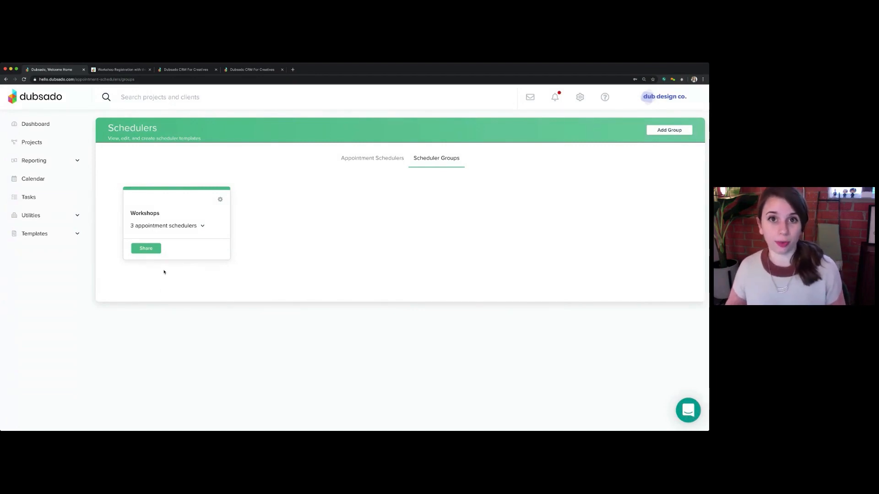
Open the Workshop - Registration workflow template and examine its action that sends the Intake Questionnaire form
left_click(56, 231)
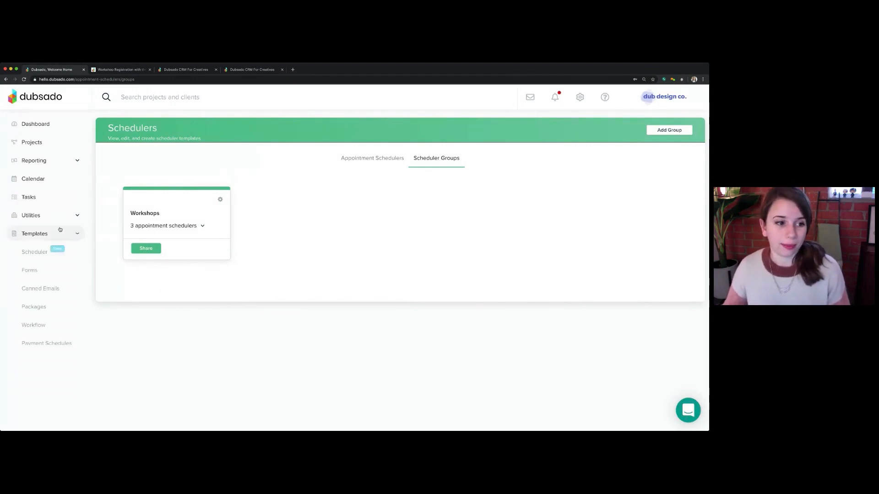
left_click(44, 328)
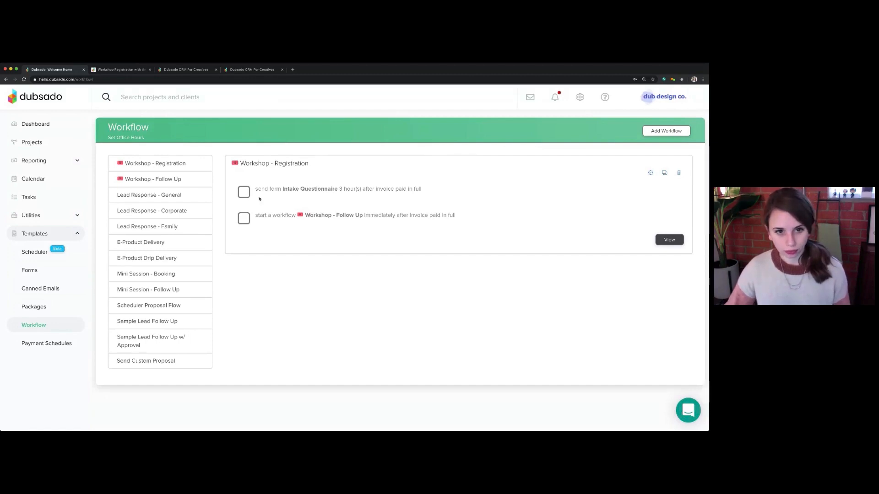
left_click_drag(254, 189, 336, 192)
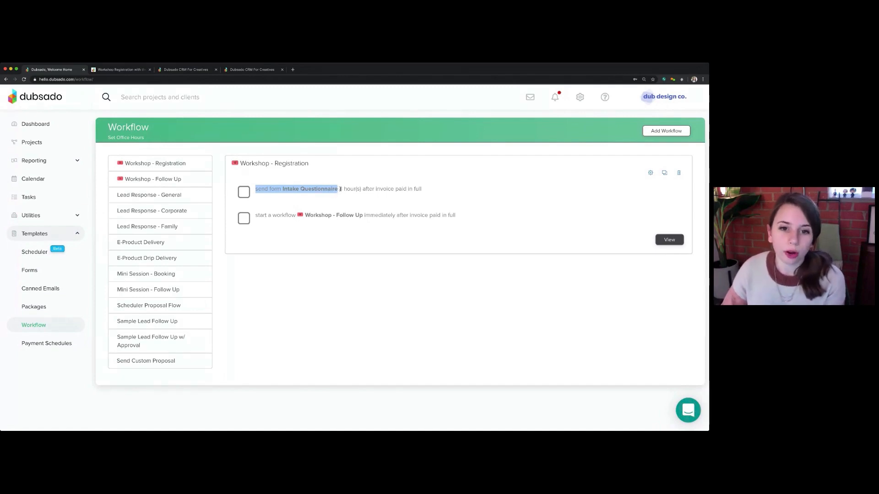
Examine the delay and invoice-paid-in-full trigger of the Intake Questionnaire action in the Workshop - Registration workflow
left_click_drag(339, 189, 423, 191)
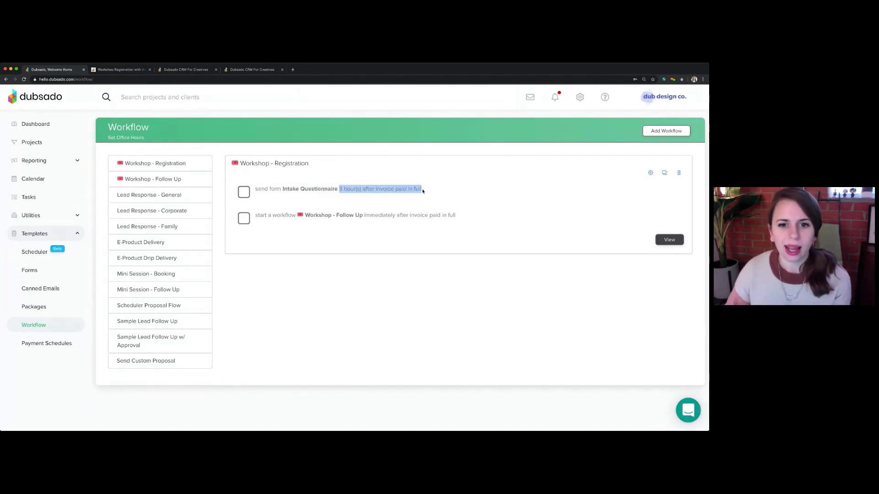
left_click_drag(339, 189, 361, 189)
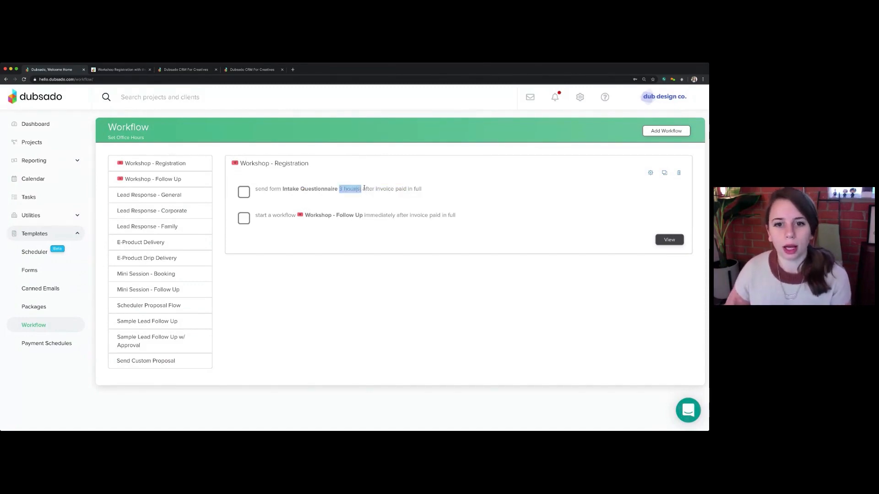
left_click(363, 188)
left_click_drag(362, 189, 425, 188)
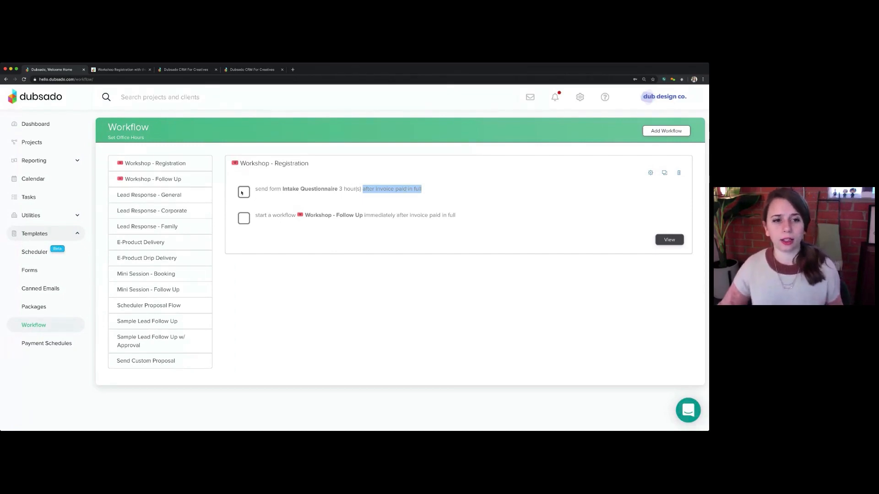
In the Workshop - Follow Up workflow, set the Workshop - Thank You email's fixed send date to 01/20/2020 9:00 AM and apply it
left_click(153, 180)
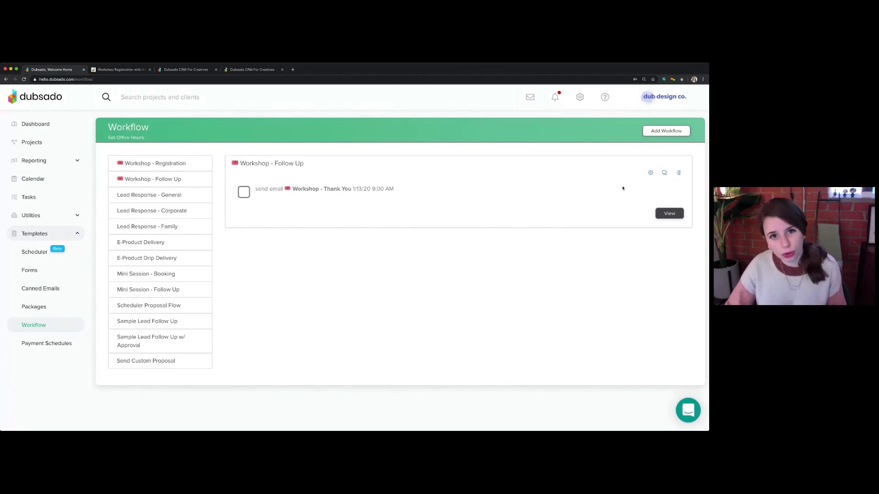
left_click(651, 173)
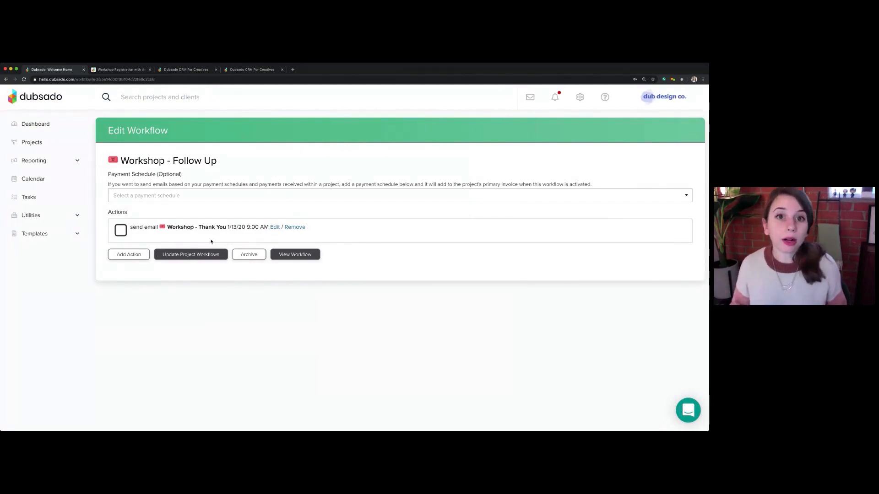
left_click(274, 228)
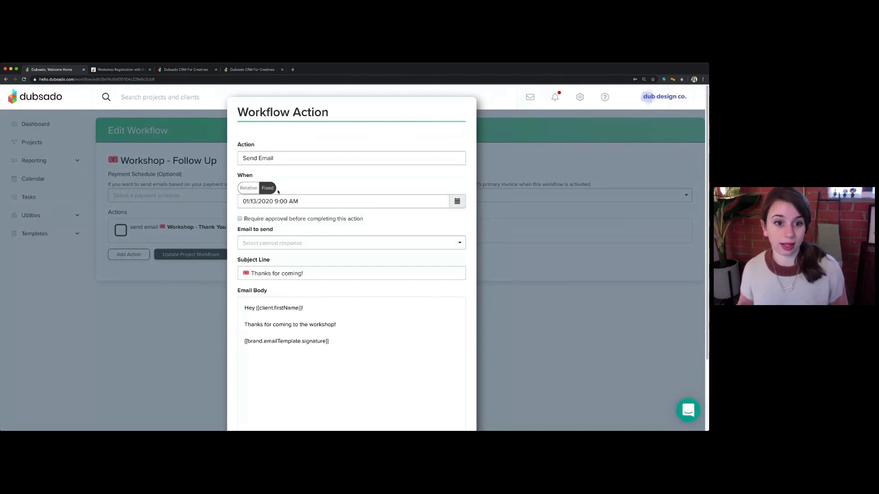
left_click(303, 201)
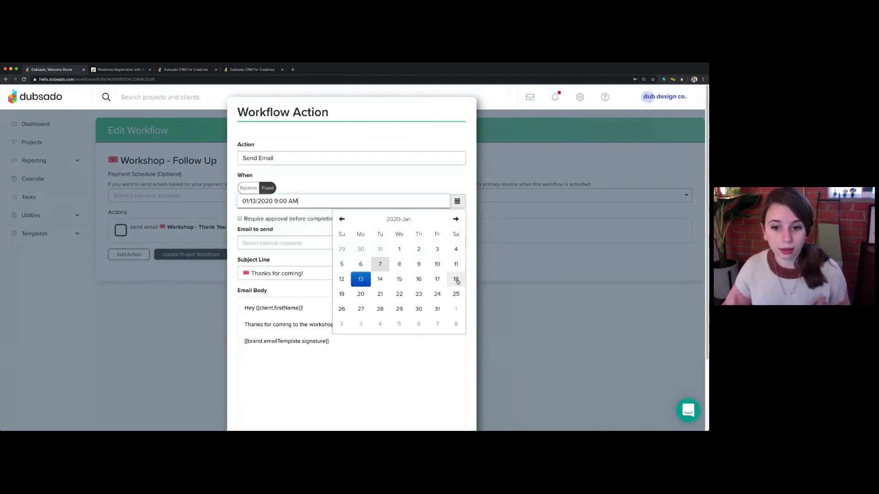
left_click(361, 296)
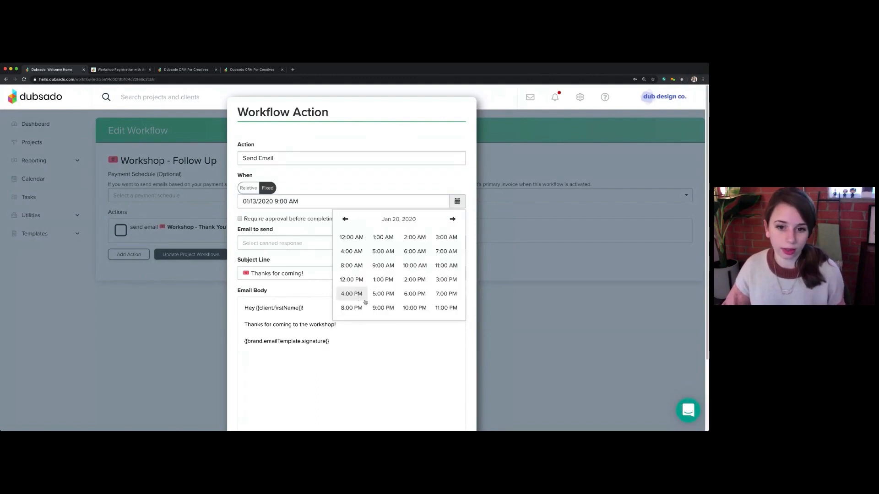
left_click(383, 265)
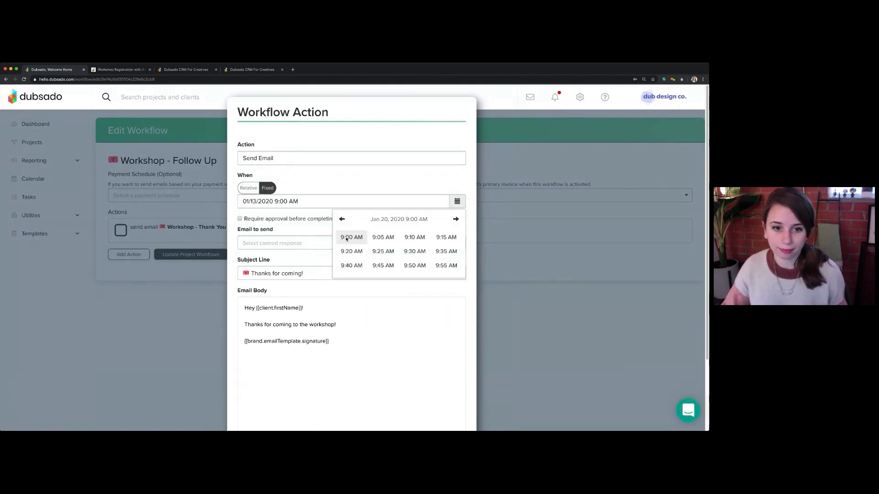
left_click(346, 238)
scroll(468, 379, "down", 4)
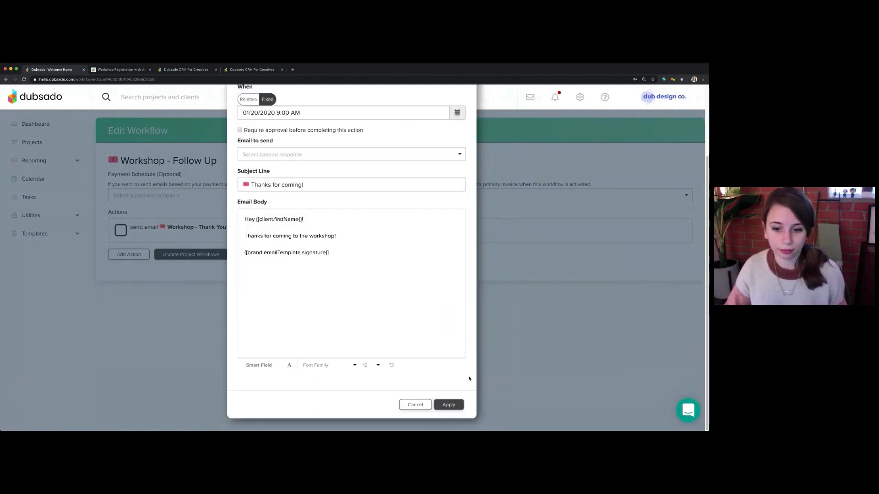
left_click(457, 405)
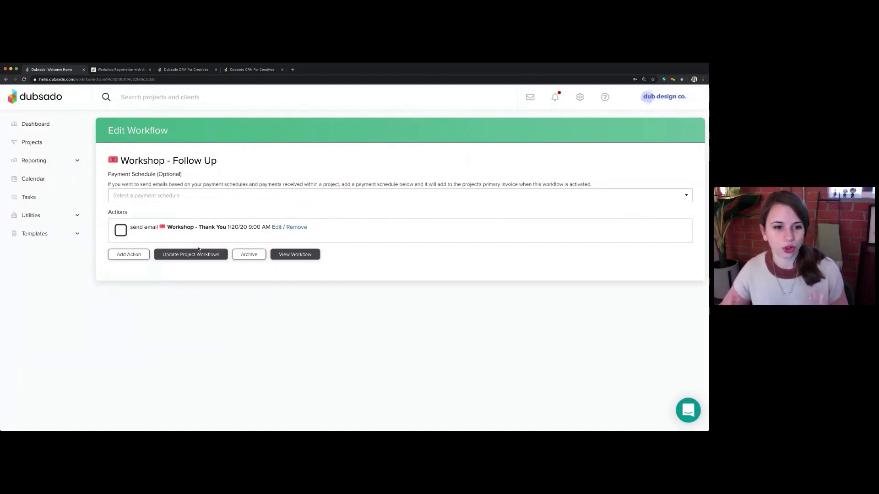
Return to the workflow templates and compare the registration workflow's payment trigger with the fixed email date in Workshop - Follow Up
left_click(50, 234)
left_click(41, 324)
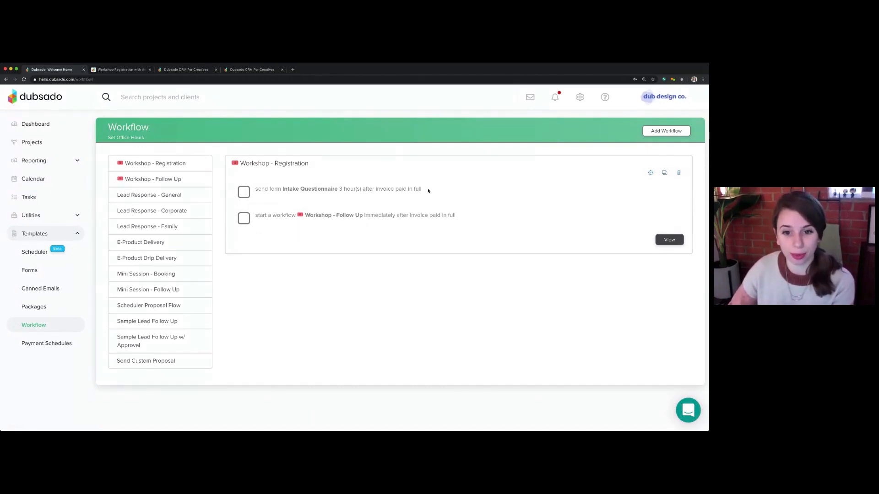
left_click_drag(374, 189, 439, 190)
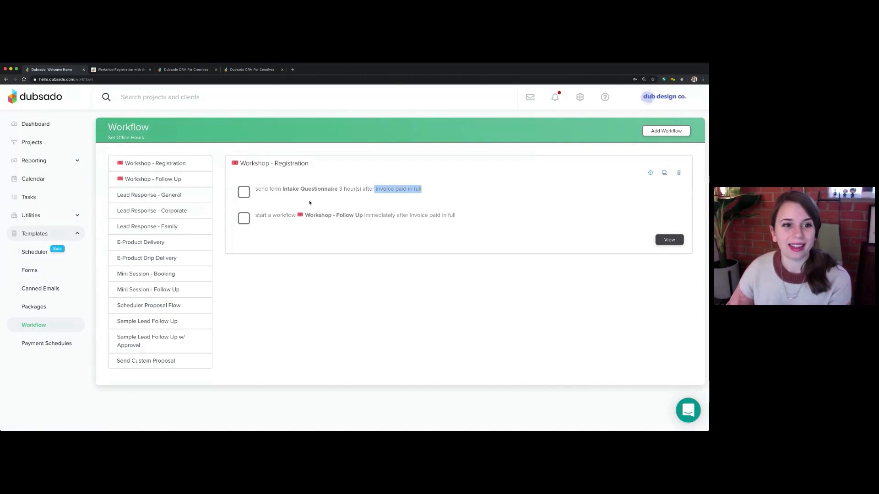
left_click(178, 181)
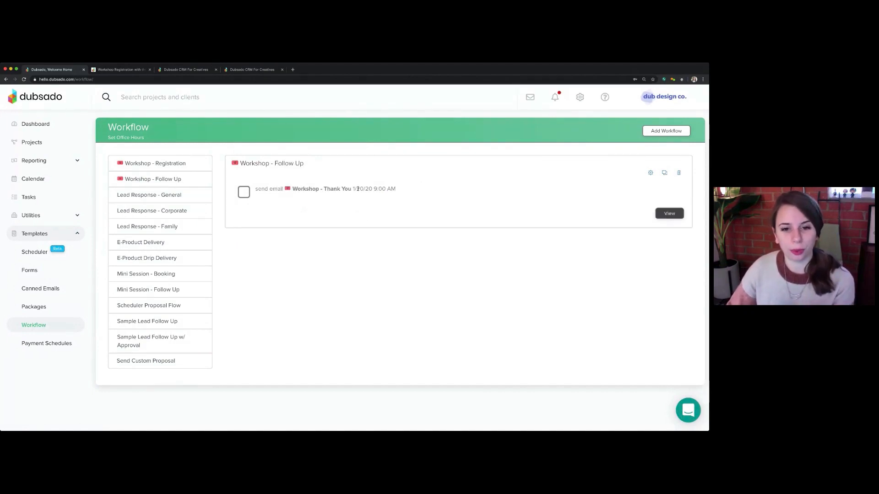
left_click_drag(354, 189, 424, 190)
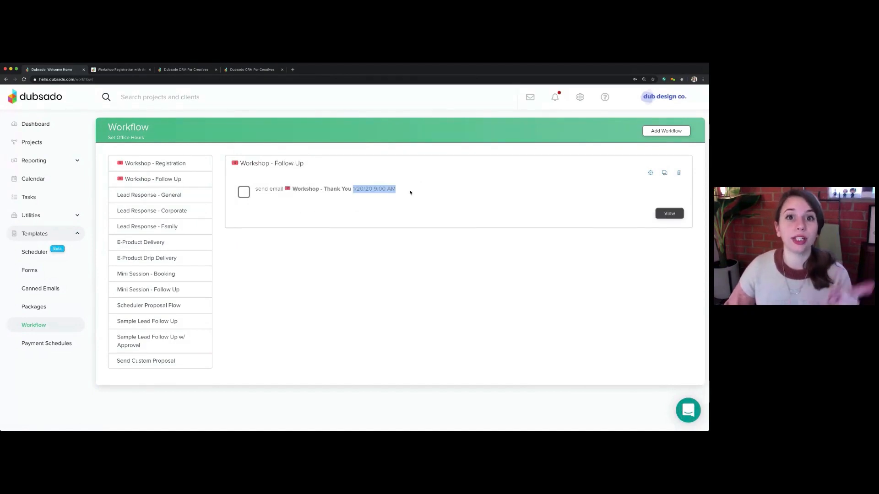
Reopen the Workshop - Registration workflow and examine how its action starts the Workshop - Follow Up workflow alongside the questionnaire action
left_click(168, 163)
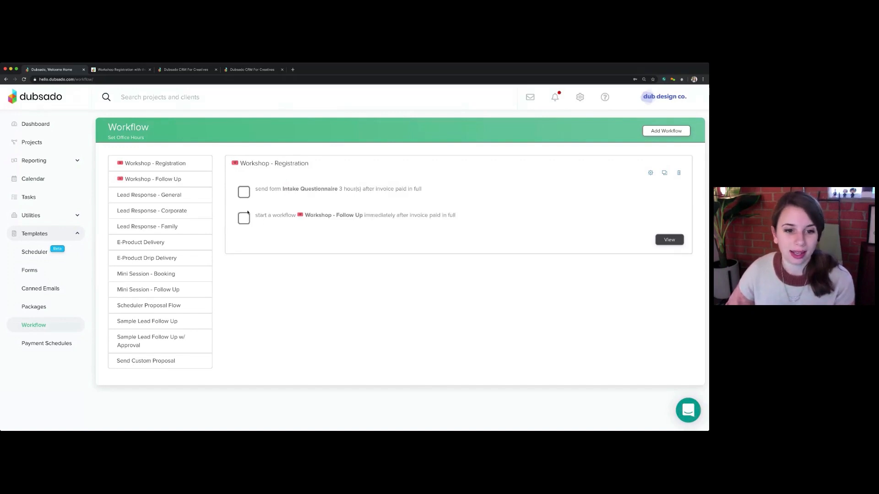
left_click_drag(255, 216, 295, 221)
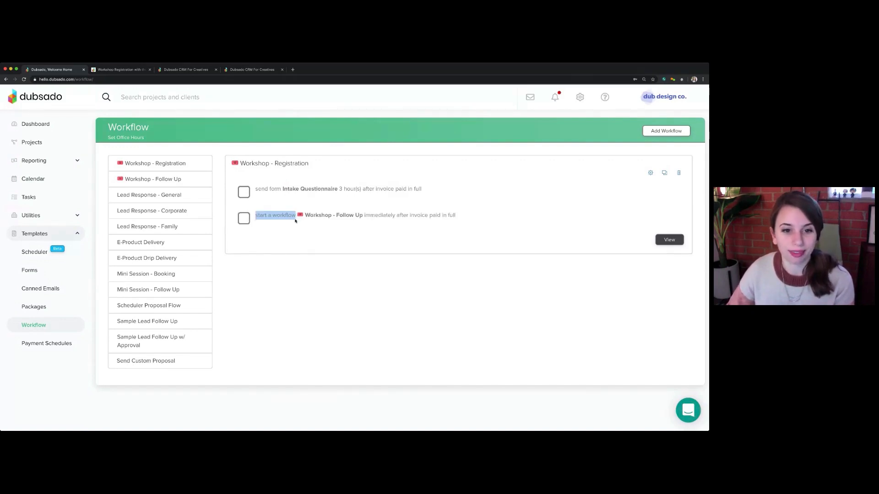
left_click(408, 215)
left_click_drag(408, 215, 465, 215)
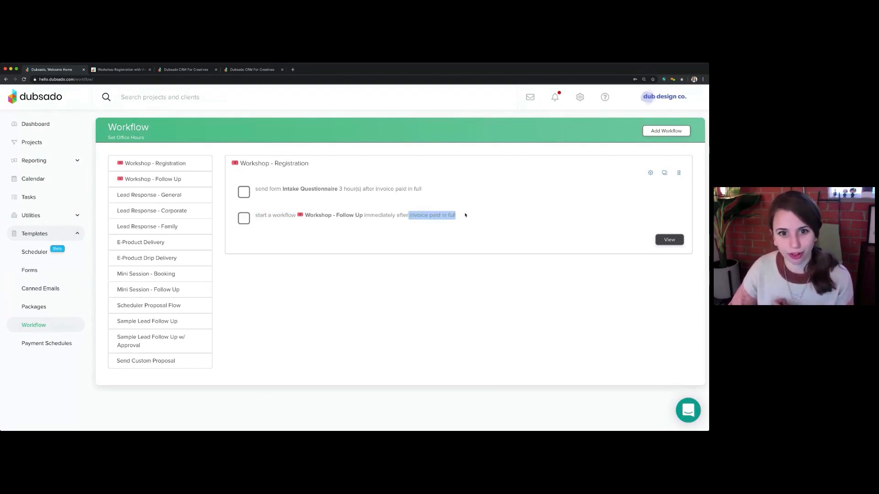
left_click_drag(265, 189, 348, 195)
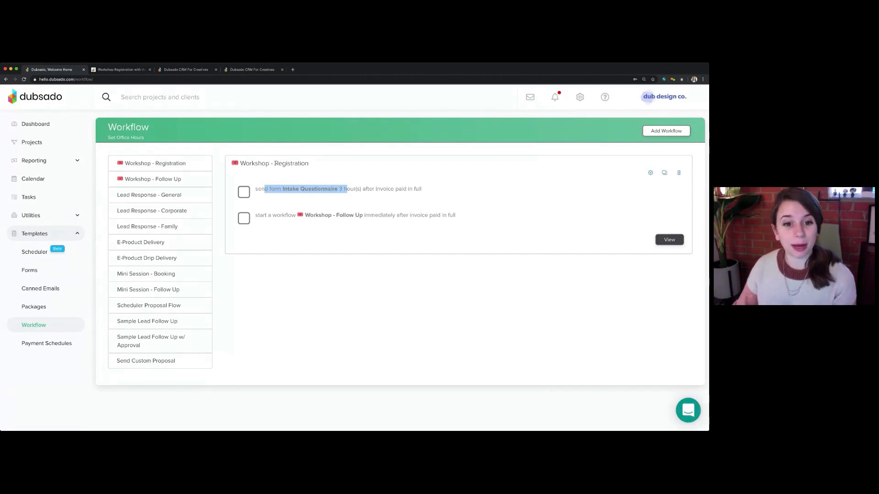
left_click_drag(255, 216, 303, 216)
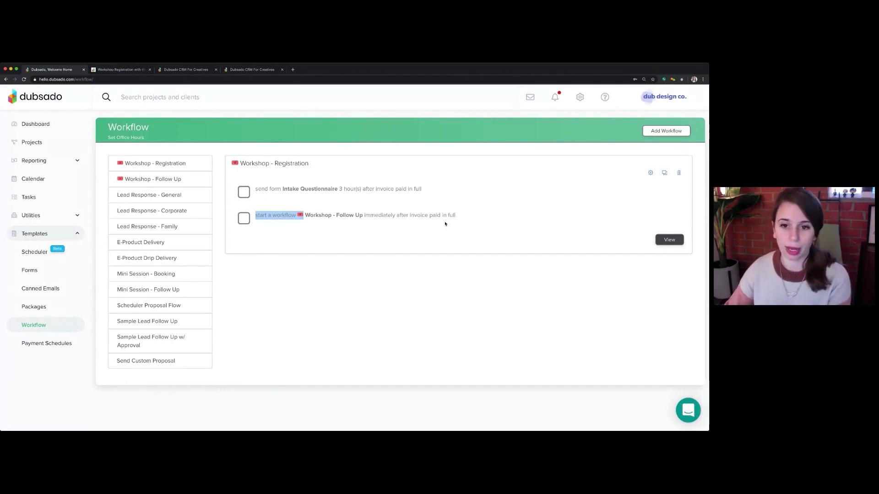
left_click(349, 218)
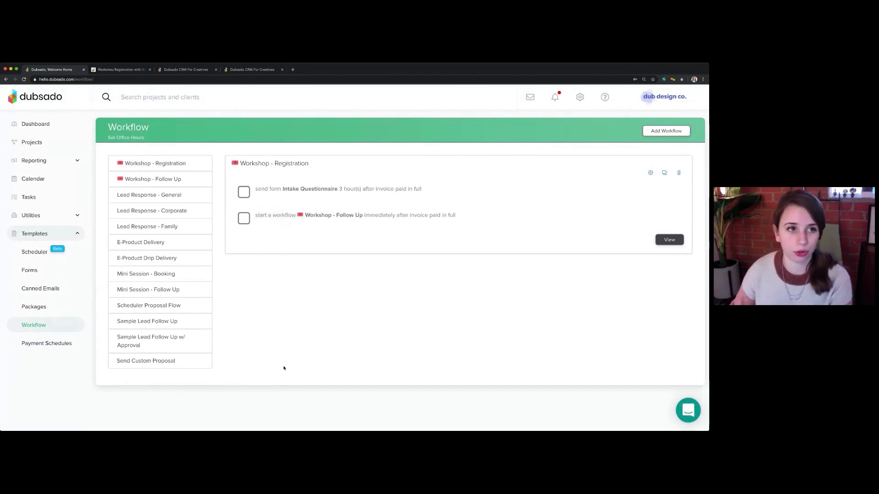
Switch to the Notion workshop registration guide, review its workflow tips and example diagram, and return to the Dubsado workflow templates
left_click(121, 69)
scroll(295, 261, "down", 5)
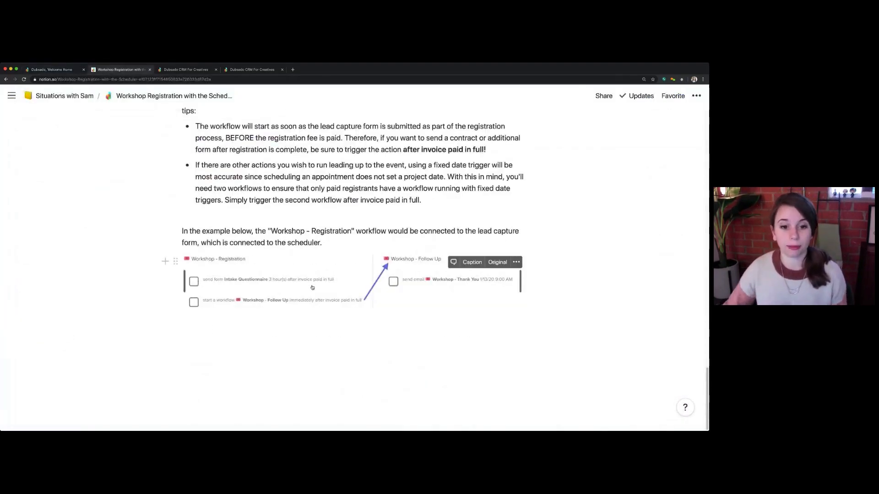
scroll(355, 277, "up", 3)
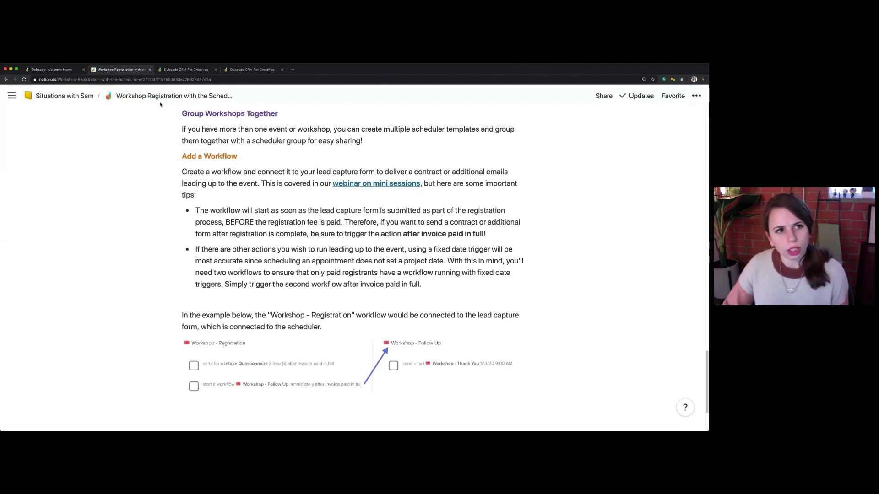
left_click(57, 69)
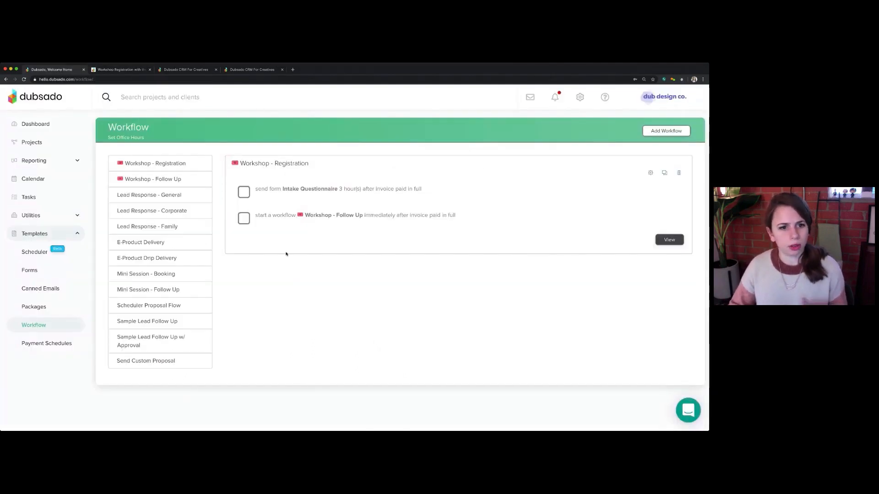